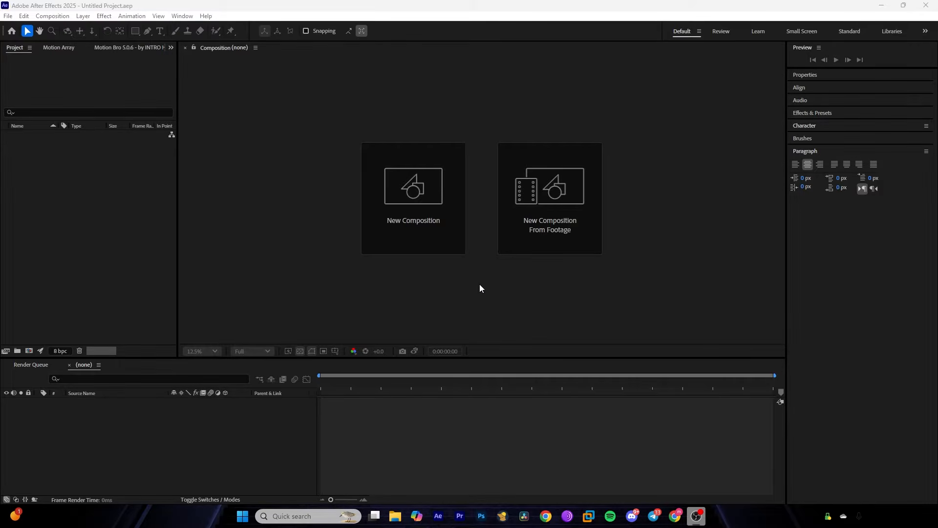
# Step: Start a new 1920 x 1080 composition named Comp 1 and set its frame rate to 60 fps
pyautogui.click(431, 189)
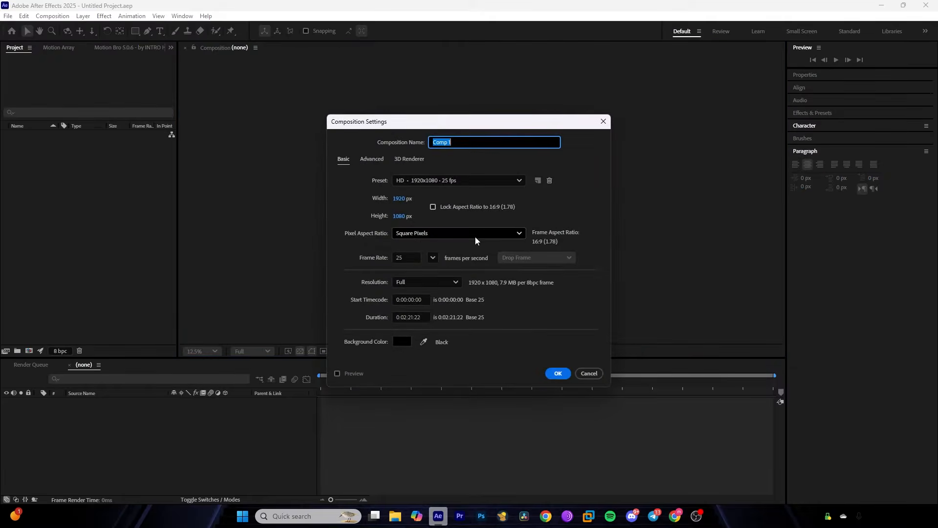
pyautogui.moveTo(399, 126); pyautogui.dragTo(414, 111)
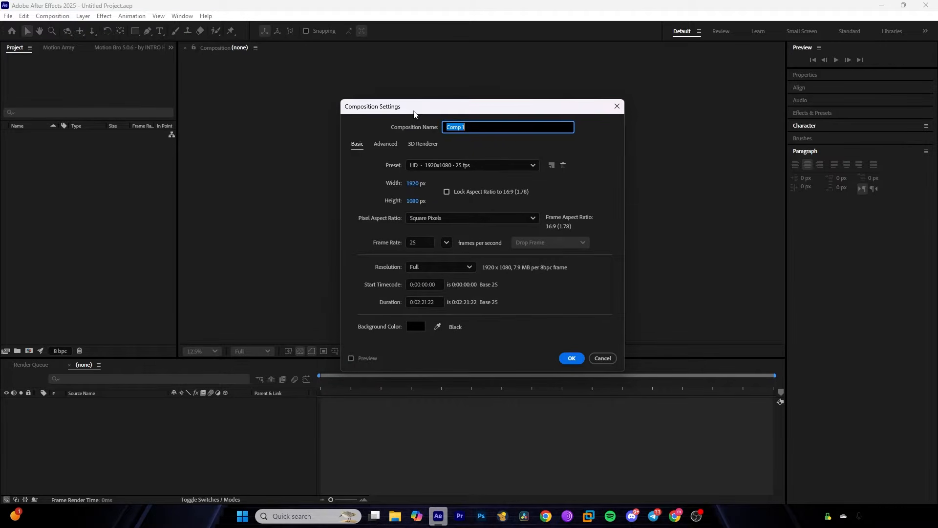
pyautogui.click(420, 241)
pyautogui.write('60')
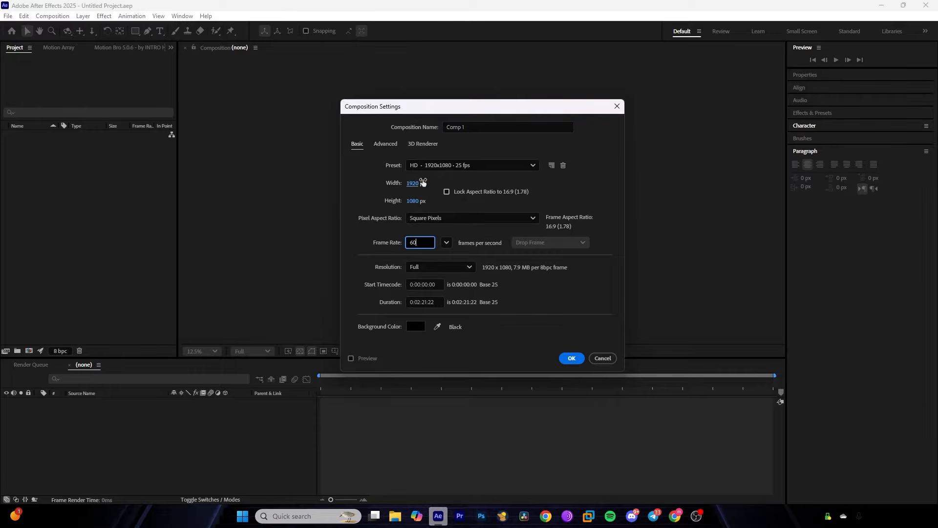
pyautogui.click(414, 191)
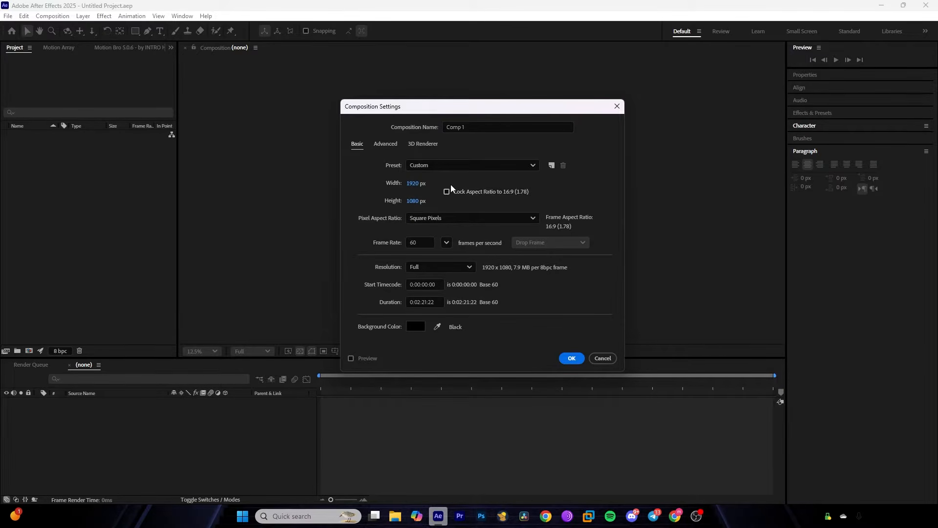
# Step: Set the composition's duration to 0:10:21:22
pyautogui.click(425, 284)
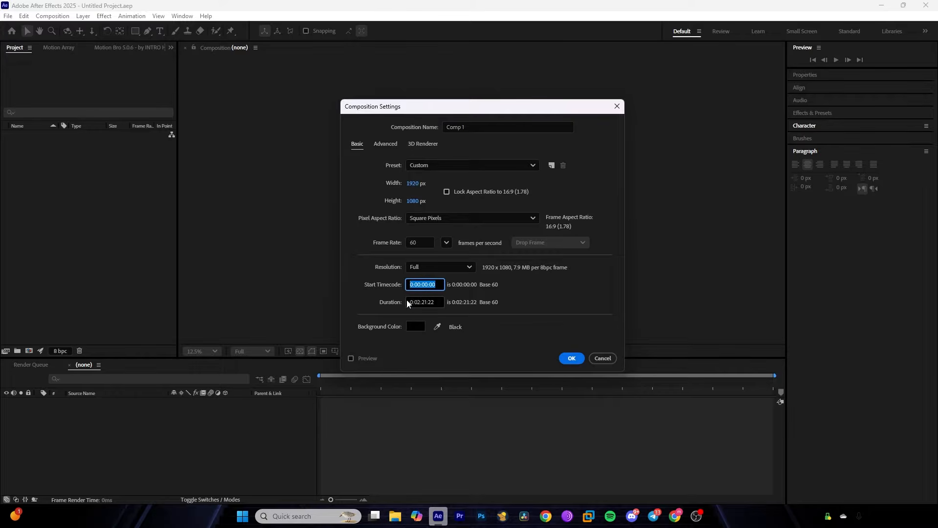
pyautogui.click(424, 302)
pyautogui.press('Left')
pyautogui.press('Left')
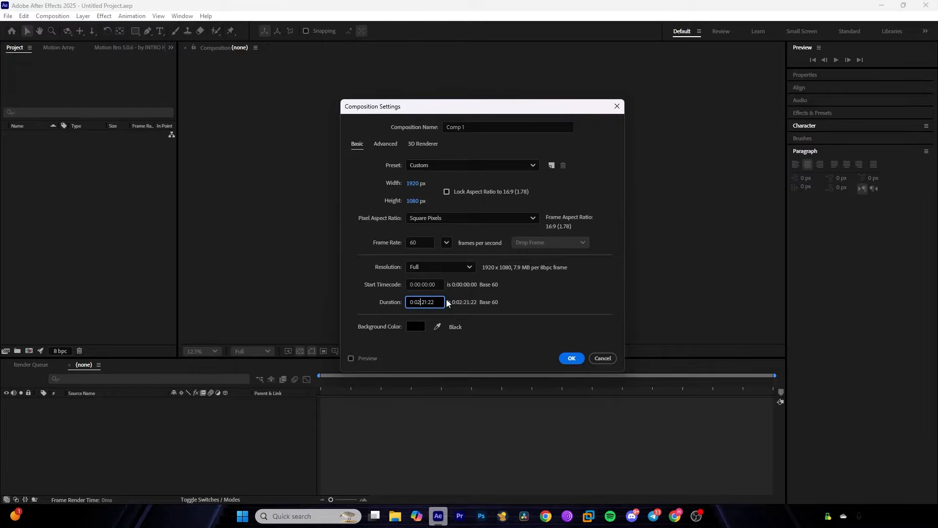
pyautogui.press('BackSpace')
pyautogui.press('BackSpace')
pyautogui.write('10')
# Step: Review the available 3D renderers while keeping Classic 3D, and create the composition
pyautogui.click(393, 143)
pyautogui.click(417, 145)
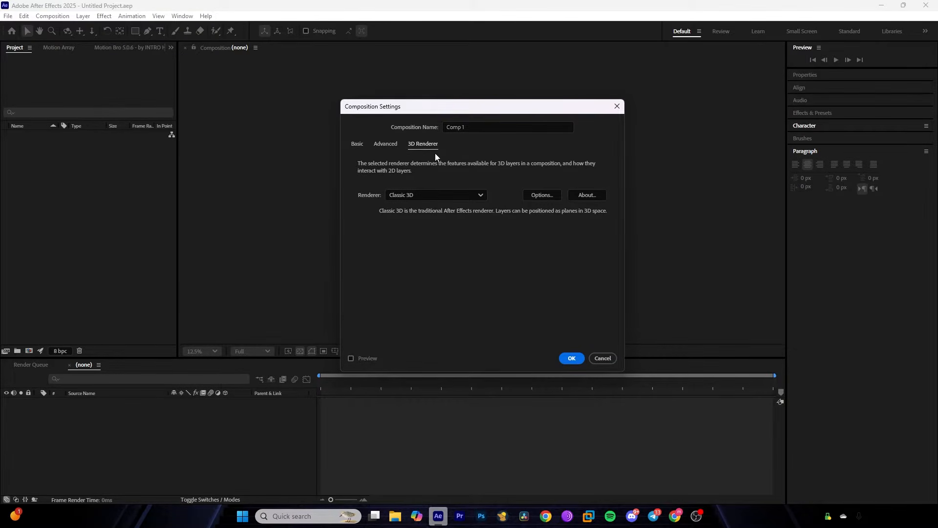
pyautogui.click(439, 195)
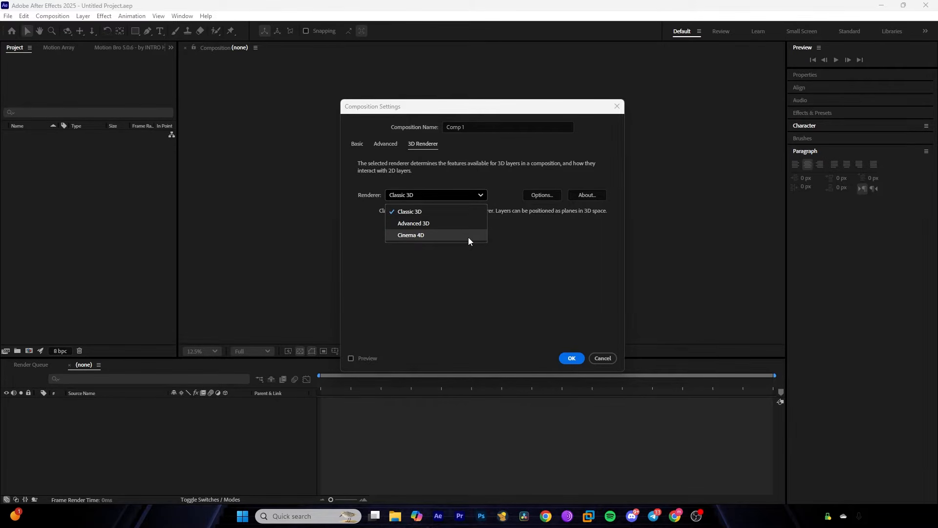
pyautogui.click(402, 252)
pyautogui.click(356, 145)
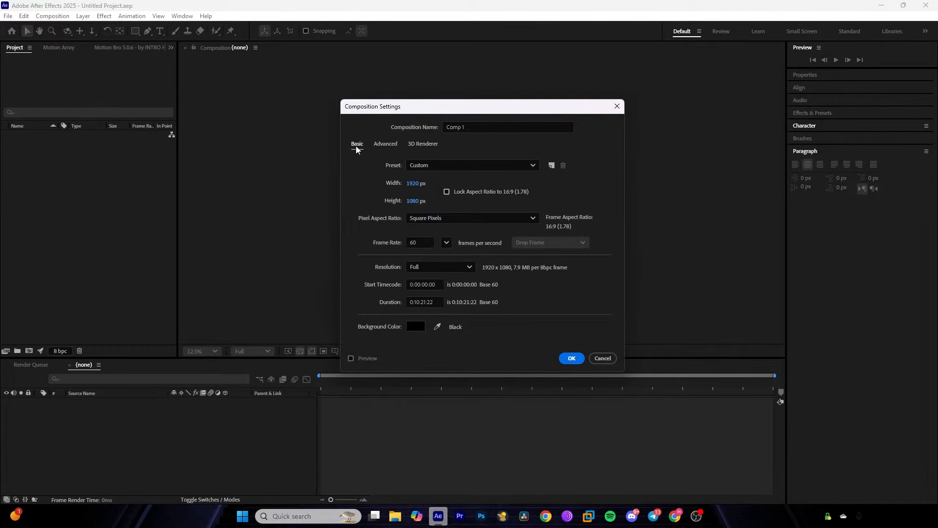
pyautogui.click(575, 361)
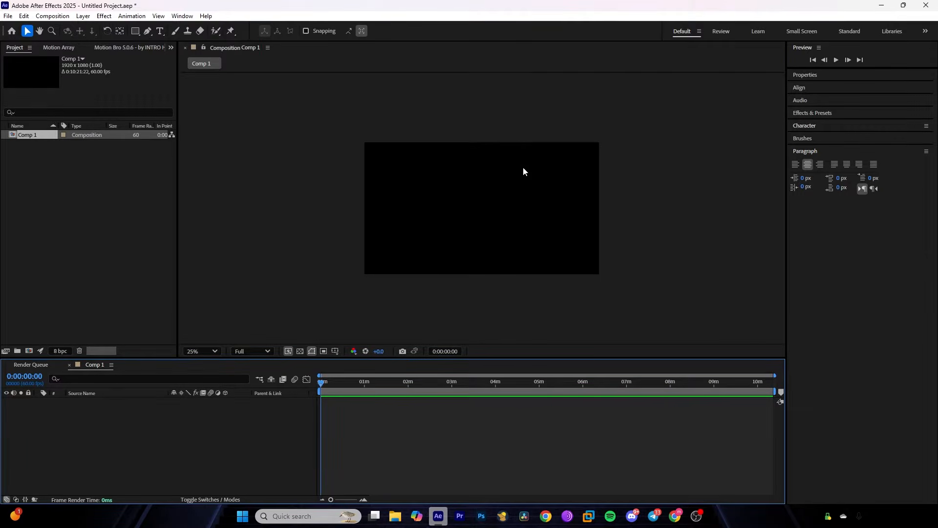
# Step: Close the Paragraph, Brushes, Character, Effects & Presets, Audio, Align and Properties panels
pyautogui.click(805, 151)
pyautogui.rightClick(807, 151)
pyautogui.click(815, 156)
pyautogui.rightClick(803, 142)
pyautogui.click(826, 148)
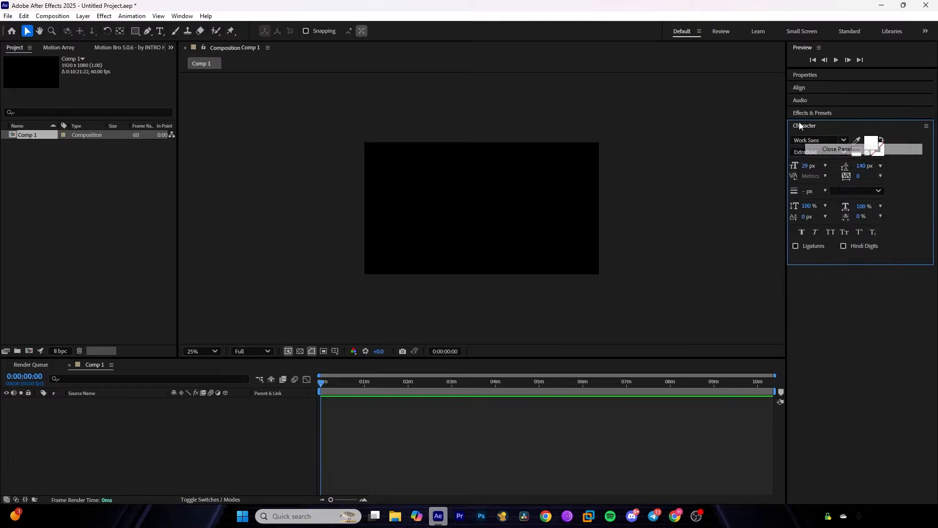
pyautogui.rightClick(805, 126)
pyautogui.click(826, 128)
pyautogui.rightClick(805, 113)
pyautogui.click(820, 118)
pyautogui.rightClick(810, 100)
pyautogui.click(826, 105)
pyautogui.rightClick(805, 89)
pyautogui.click(823, 93)
pyautogui.rightClick(805, 78)
pyautogui.click(821, 84)
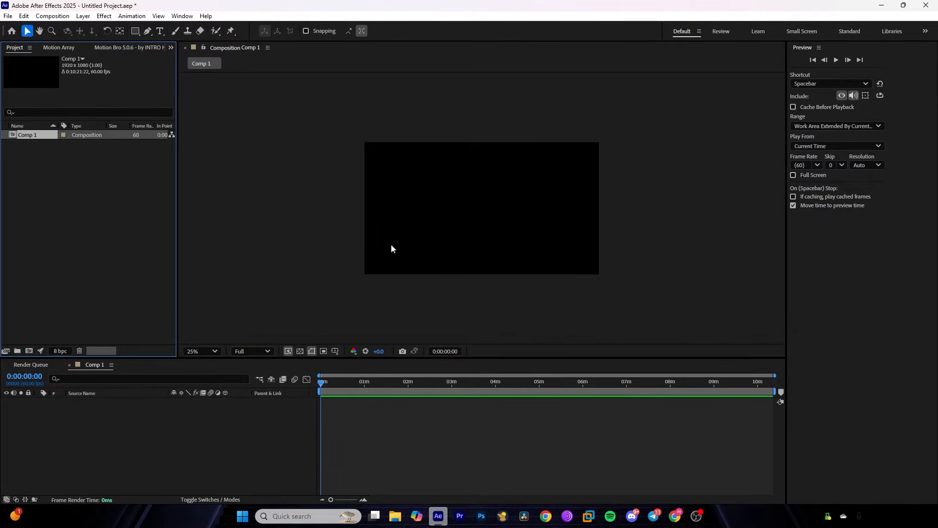
# Step: Reset the Default workspace to its saved layout, keeping Effects & Presets collapsed
pyautogui.click(190, 17)
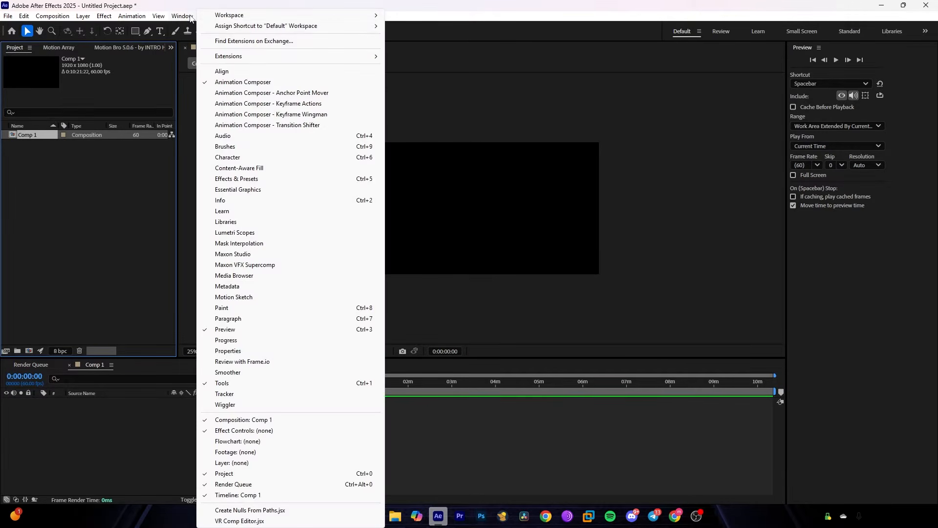
pyautogui.moveTo(233, 17)
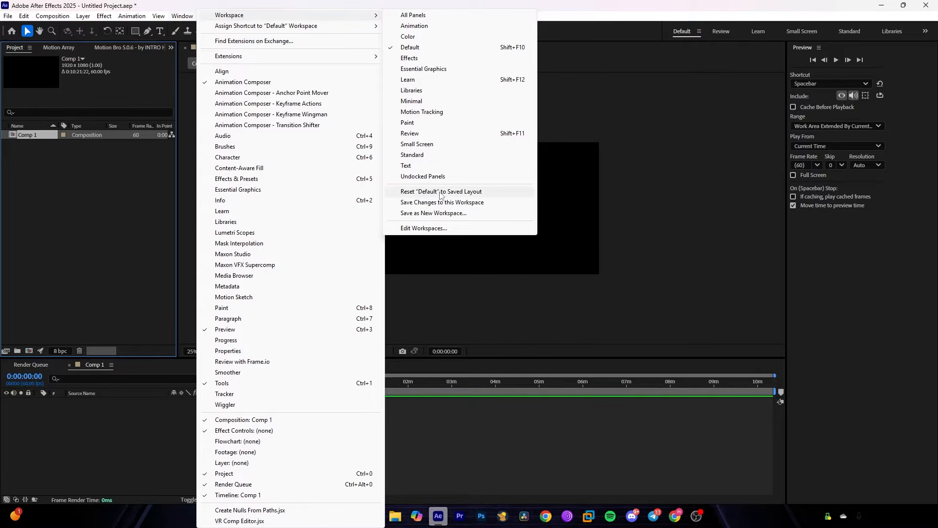
pyautogui.click(475, 191)
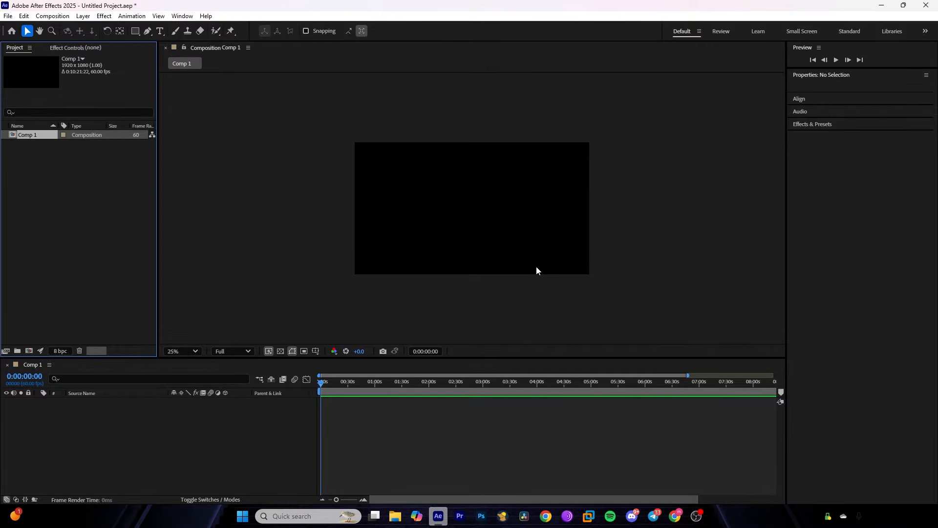
pyautogui.click(791, 124)
pyautogui.click(809, 124)
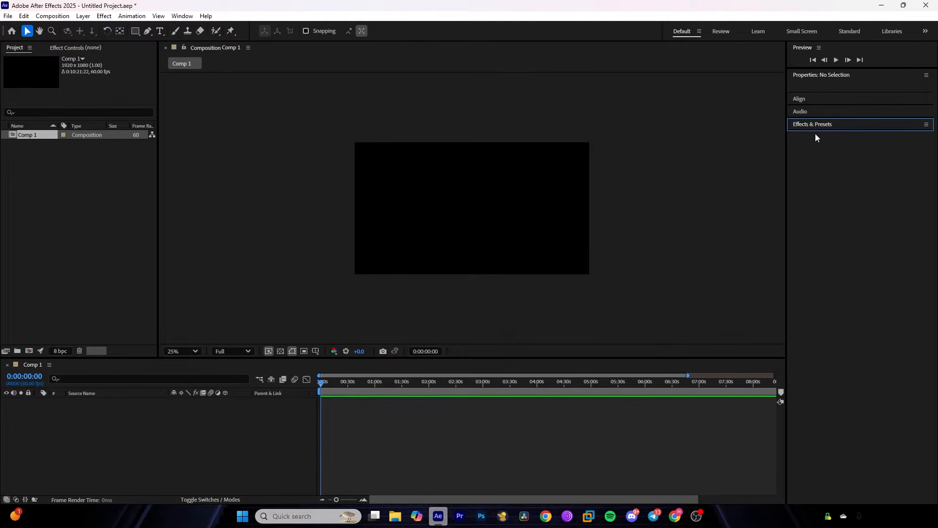
# Step: Add the Character and Content-Aware Fill panels to the workspace and collapse both
pyautogui.click(181, 17)
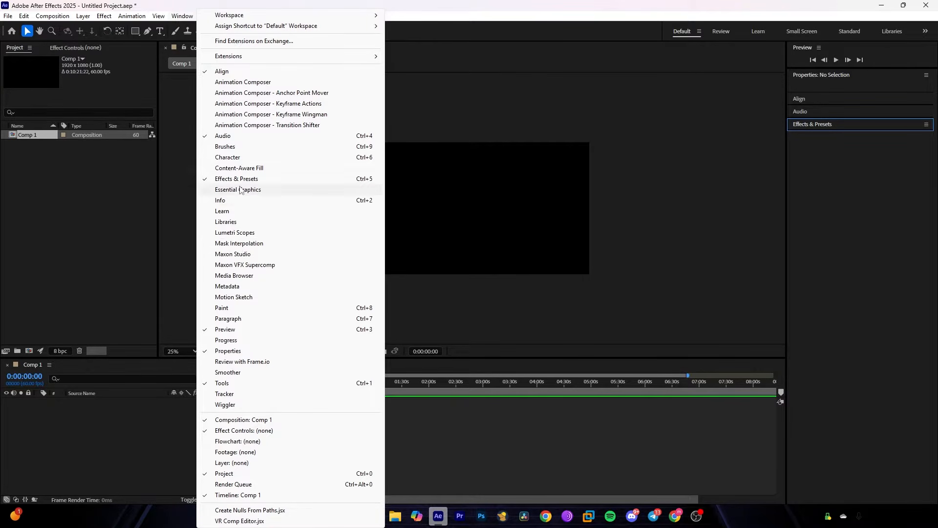
pyautogui.click(228, 159)
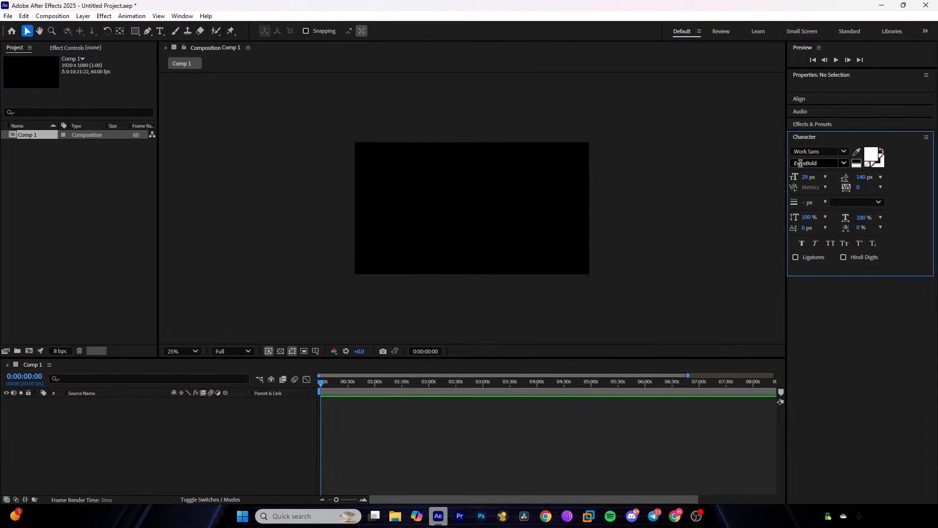
pyautogui.click(812, 142)
pyautogui.click(182, 16)
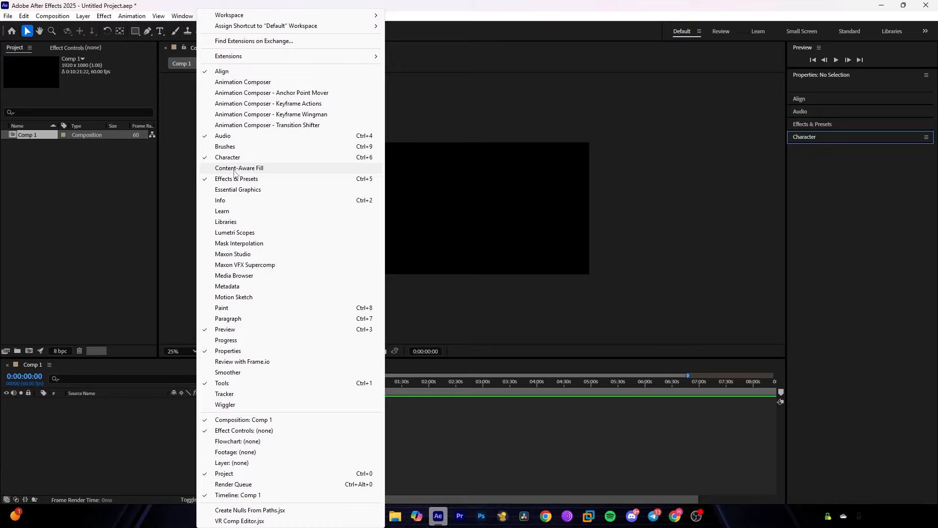
pyautogui.click(232, 168)
pyautogui.click(182, 16)
pyautogui.click(814, 150)
pyautogui.scroll(2, 539, 216)
pyautogui.scroll(-2, 538, 218)
# Step: Bring the clock overlay video from File Explorer into the Comp 1 timeline as a layer
pyautogui.press('super+e')
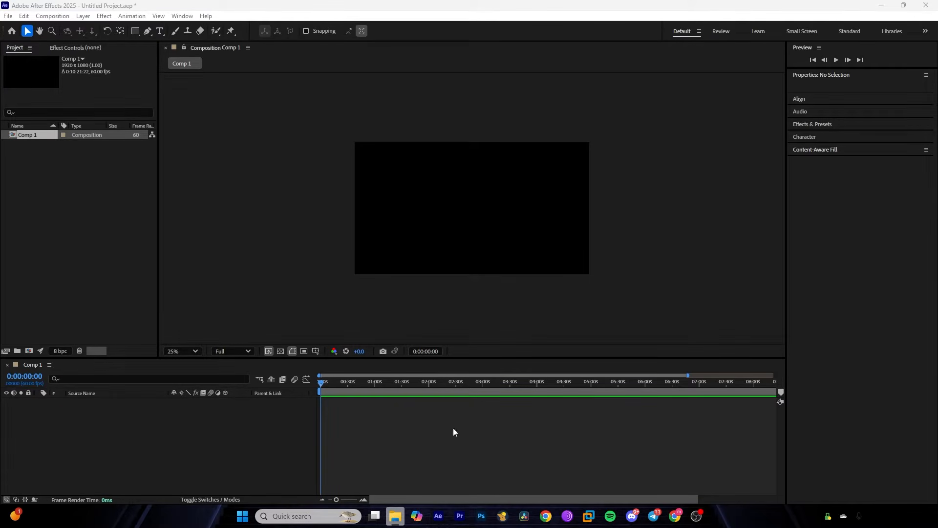
pyautogui.moveTo(564, 255); pyautogui.dragTo(184, 430)
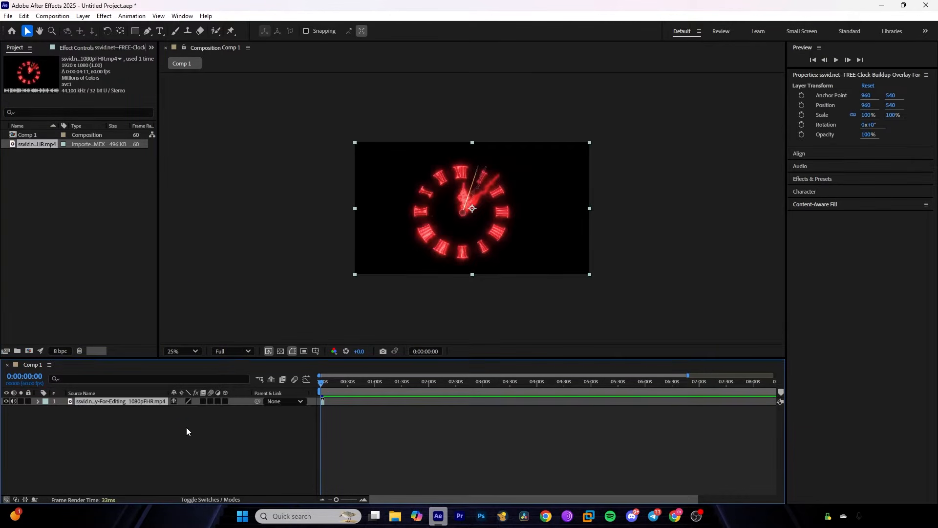
pyautogui.click(400, 439)
pyautogui.press('=')
pyautogui.press('=')
pyautogui.press('=')
pyautogui.press('=')
pyautogui.press('=')
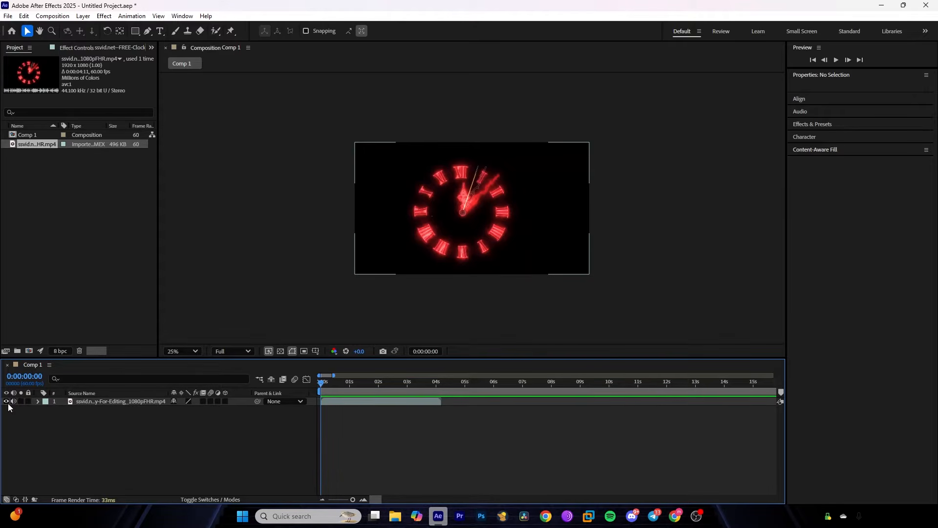
# Step: Hide the clock video layer and make it visible again
pyautogui.click(6, 403)
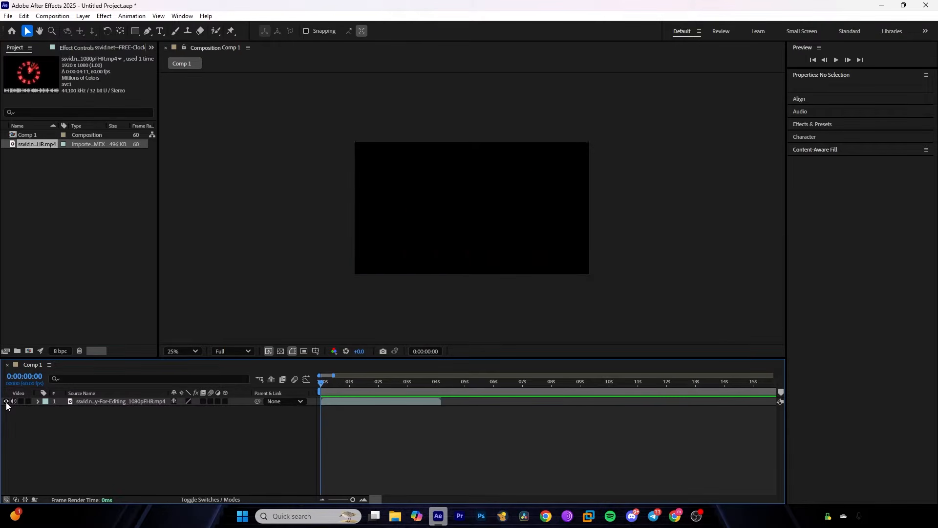
pyautogui.click(6, 402)
pyautogui.press('=')
# Step: Try moving the clock video within the frame to about 1136, 448, and undo the move
pyautogui.click(391, 402)
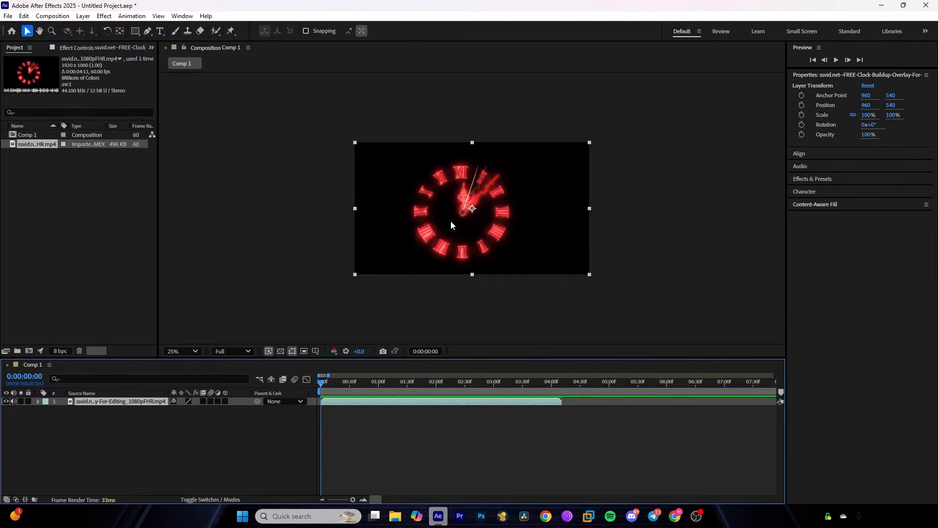
pyautogui.click(450, 195)
pyautogui.moveTo(458, 247); pyautogui.dragTo(480, 232)
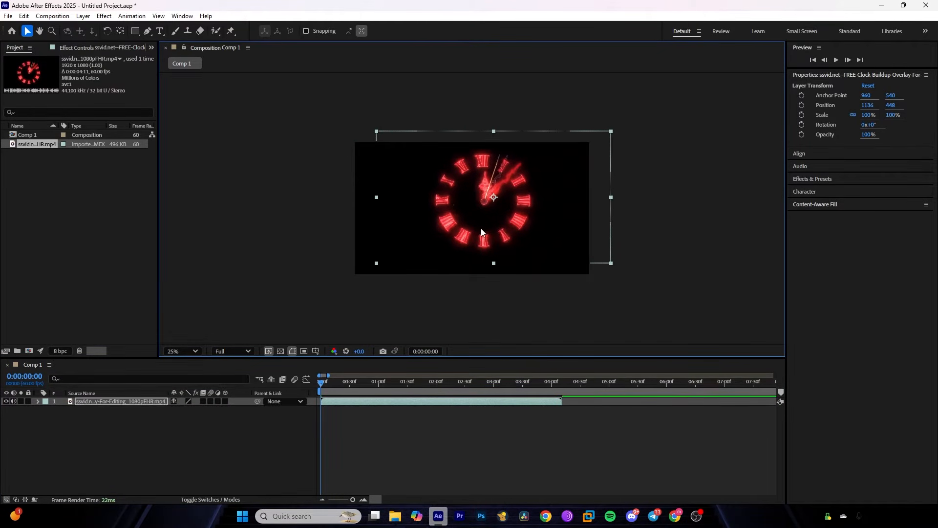
pyautogui.hotkey('ctrl', 'z')
pyautogui.click(356, 444)
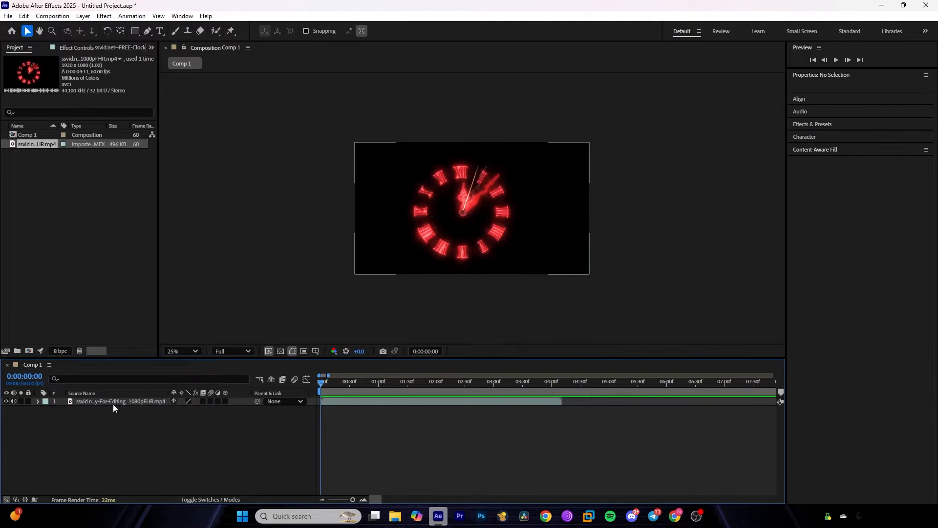
# Step: Expand the clock video layer to show its Transform properties
pyautogui.click(37, 402)
pyautogui.click(47, 410)
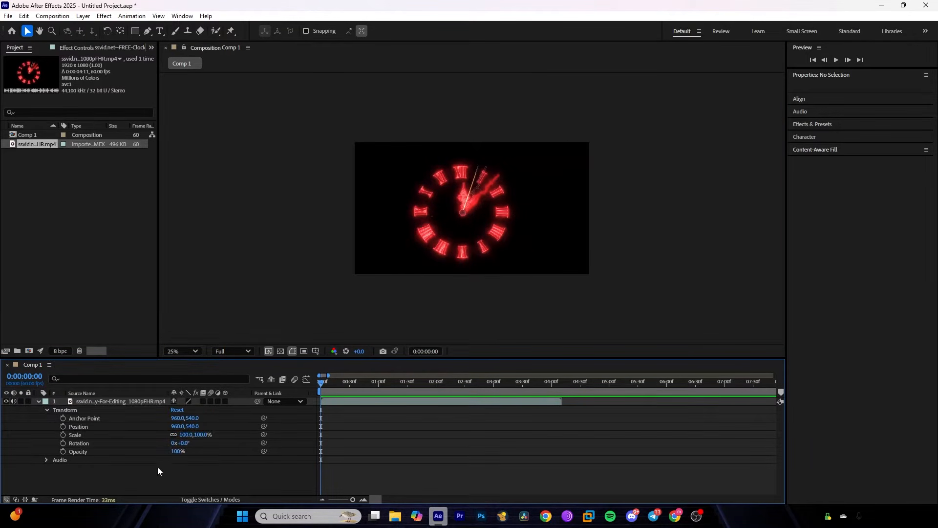
# Step: Try shifting the clock layer's Position value in the timeline, and undo the change
pyautogui.moveTo(178, 426); pyautogui.dragTo(303, 436)
pyautogui.hotkey('ctrl', 'z')
pyautogui.hotkey('ctrl', 'z')
pyautogui.hotkey('ctrl', 'z')
pyautogui.hotkey('ctrl', 'z')
pyautogui.hotkey('ctrl', 'z')
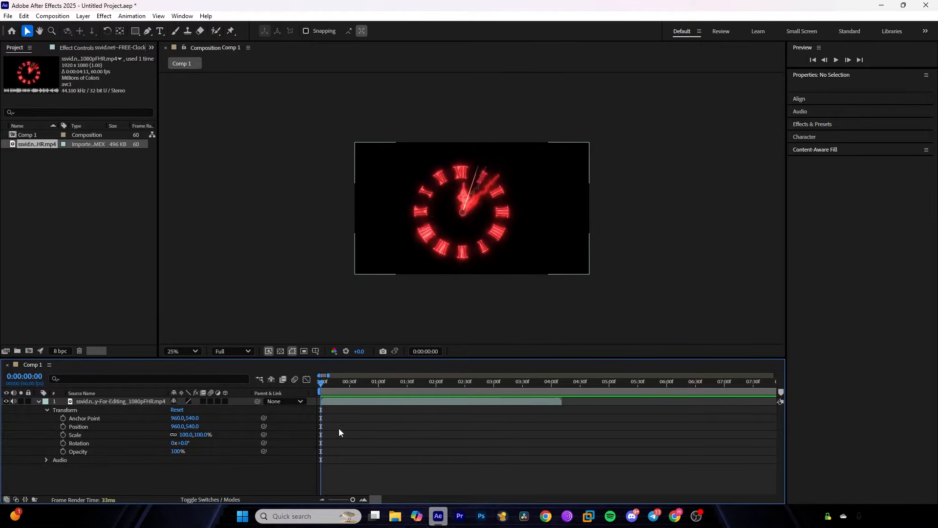
# Step: Enable Position keyframing on the clock layer with a first keyframe at 0:00:00:00
pyautogui.click(358, 402)
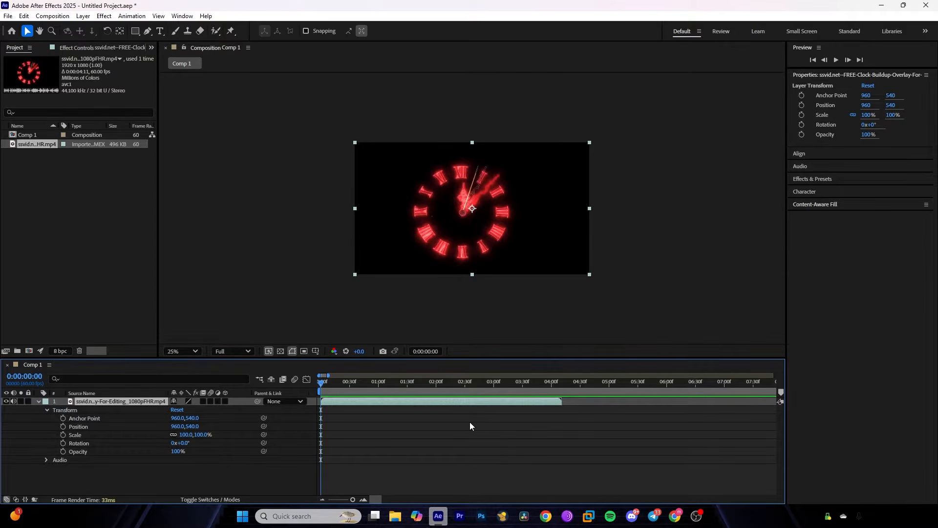
pyautogui.click(475, 441)
pyautogui.click(80, 426)
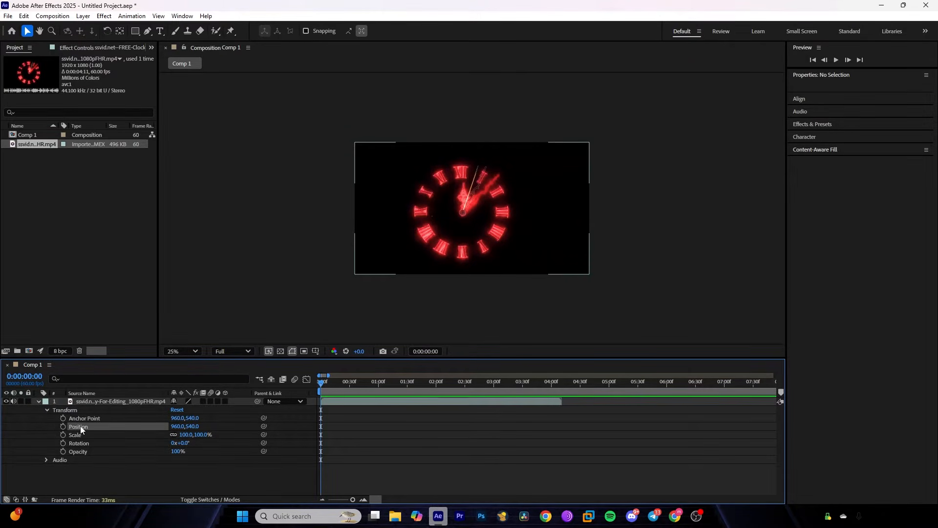
pyautogui.keyDown('shift'); pyautogui.click(82, 434); pyautogui.keyUp('shift')
pyautogui.click(83, 442)
pyautogui.click(81, 453)
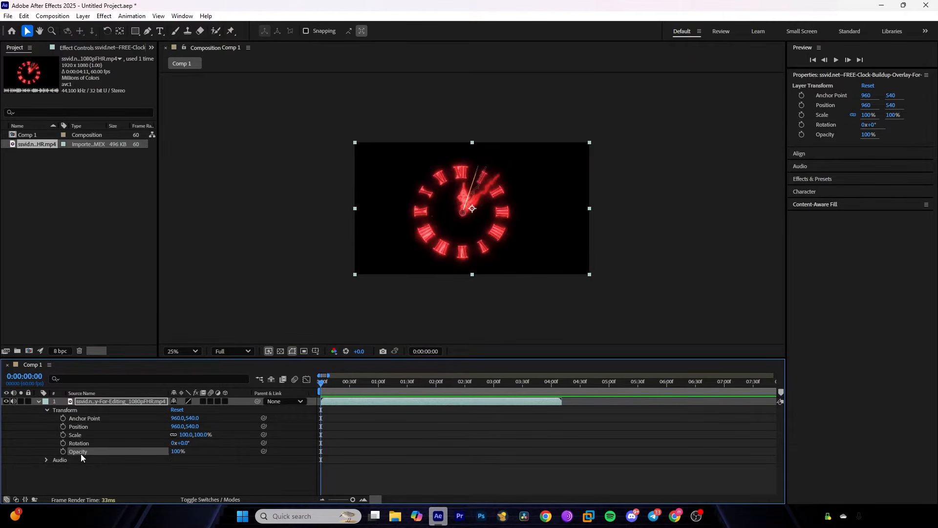
pyautogui.click(63, 427)
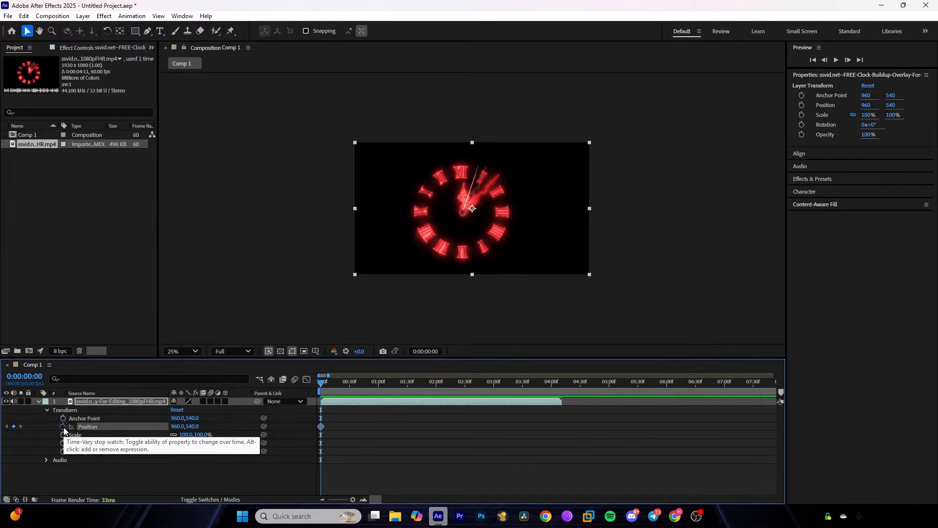
# Step: Add a second Position keyframe to the clock layer at 0:00:00:21 with the X value at 1435, and preview the move
pyautogui.click(393, 424)
pyautogui.press('=')
pyautogui.press('=')
pyautogui.press('=')
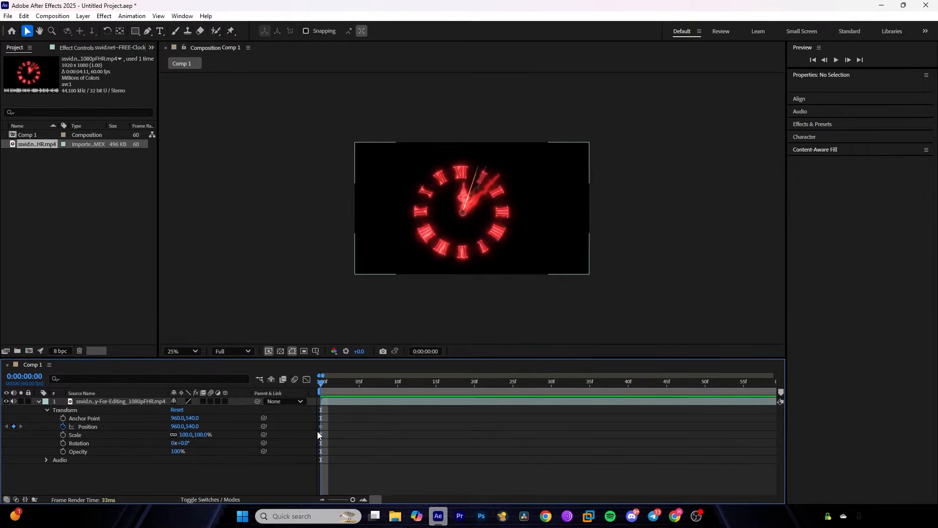
pyautogui.press('-')
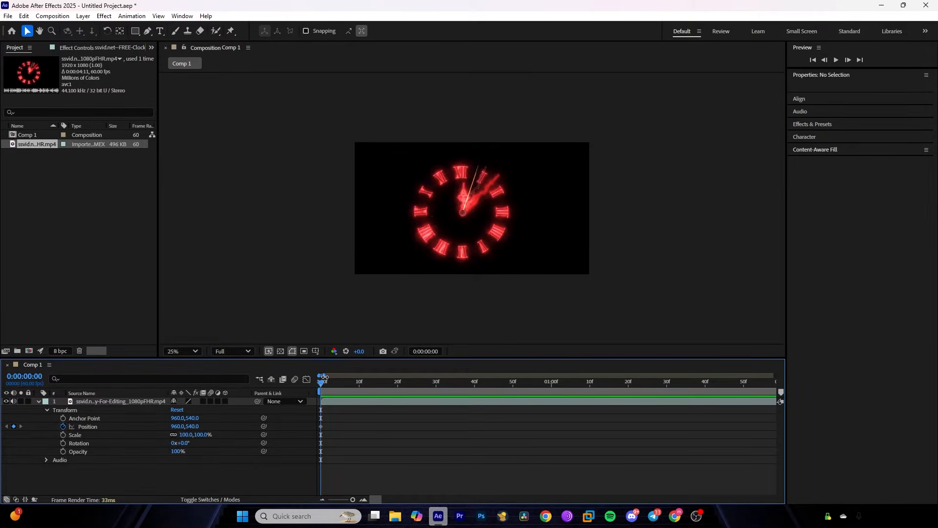
pyautogui.moveTo(326, 382); pyautogui.dragTo(400, 385)
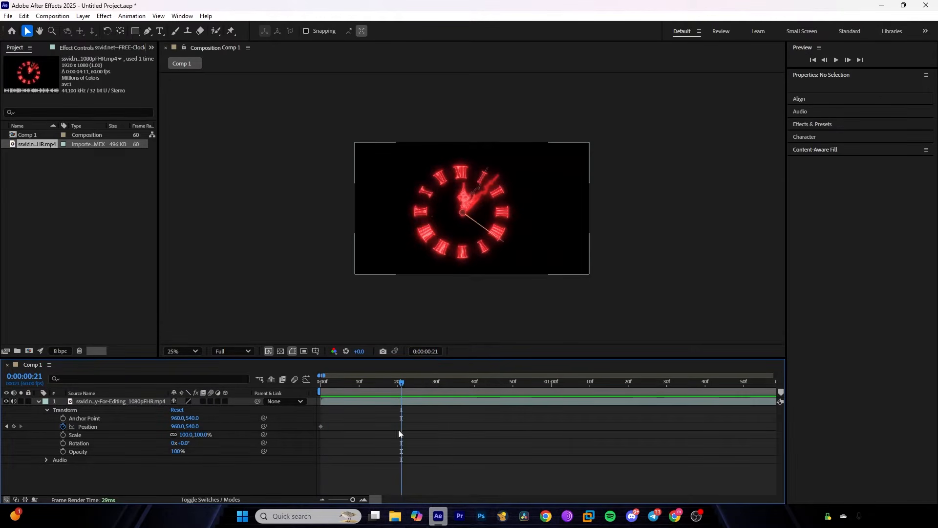
pyautogui.moveTo(178, 429); pyautogui.dragTo(450, 462)
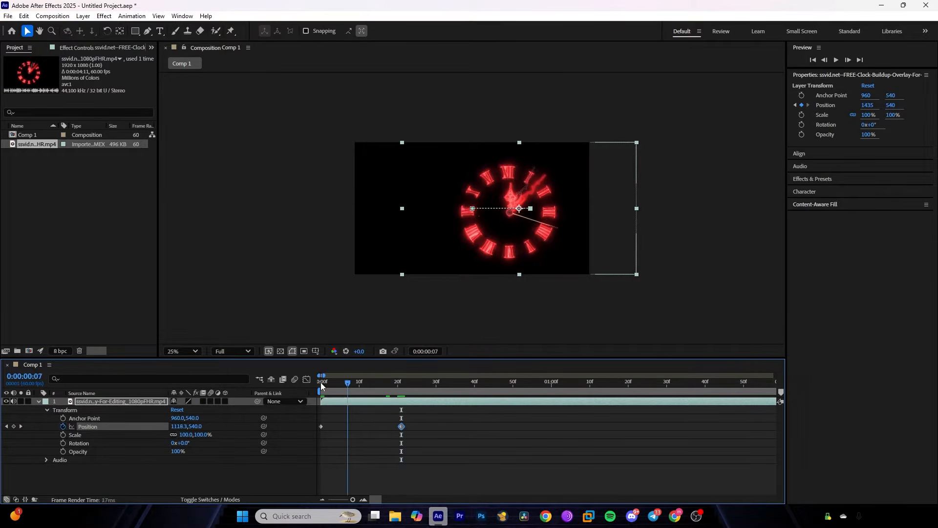
pyautogui.press('Home')
pyautogui.press('space')
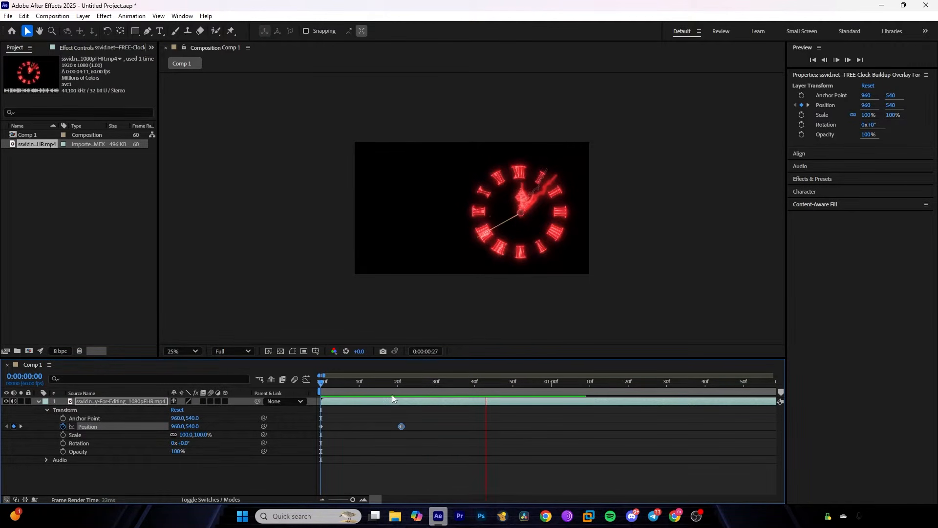
pyautogui.press('space')
# Step: Apply Easy Ease to both Position keyframes of the clock layer and preview the eased motion
pyautogui.moveTo(435, 416); pyautogui.dragTo(294, 434)
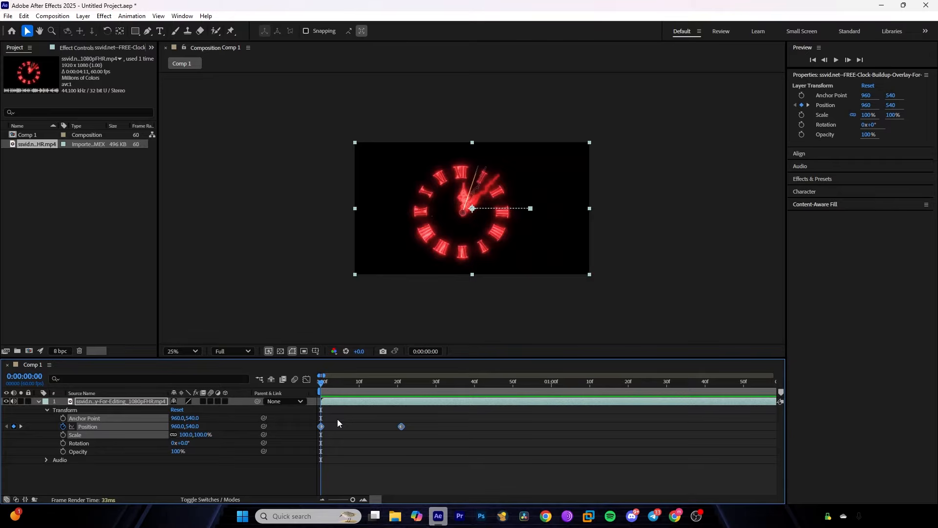
pyautogui.click(349, 423)
pyautogui.press('space')
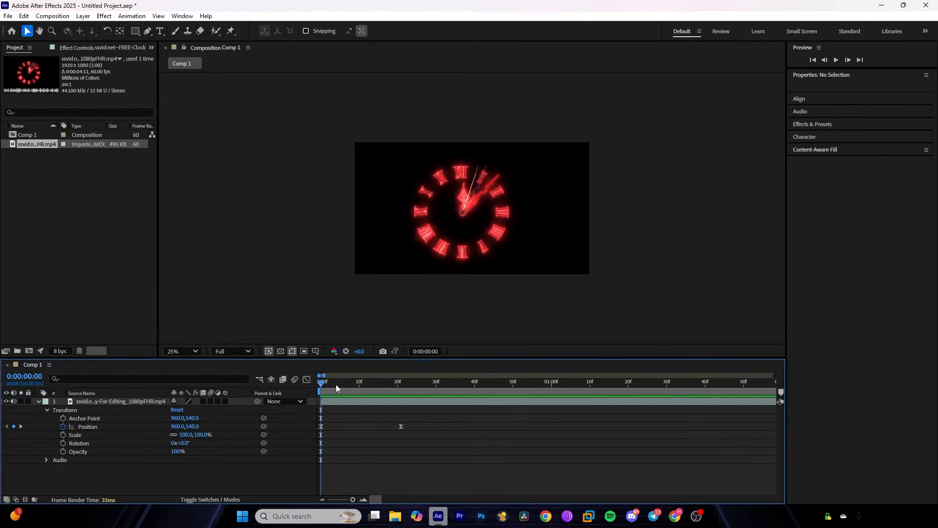
pyautogui.press('space')
pyautogui.press('space')
pyautogui.press('space')
pyautogui.moveTo(411, 385); pyautogui.dragTo(308, 389)
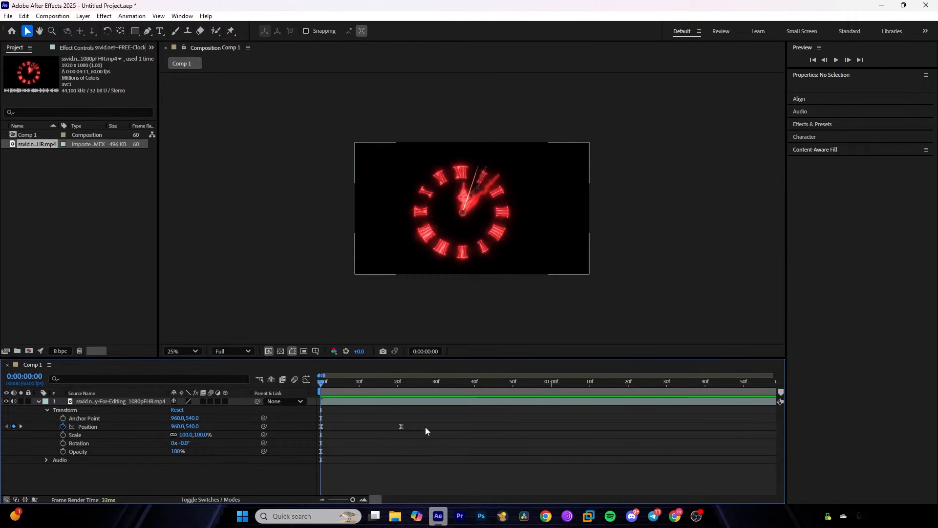
# Step: Enable motion blur for the clock layer and the composition, and preview the animation from the start
pyautogui.click(211, 401)
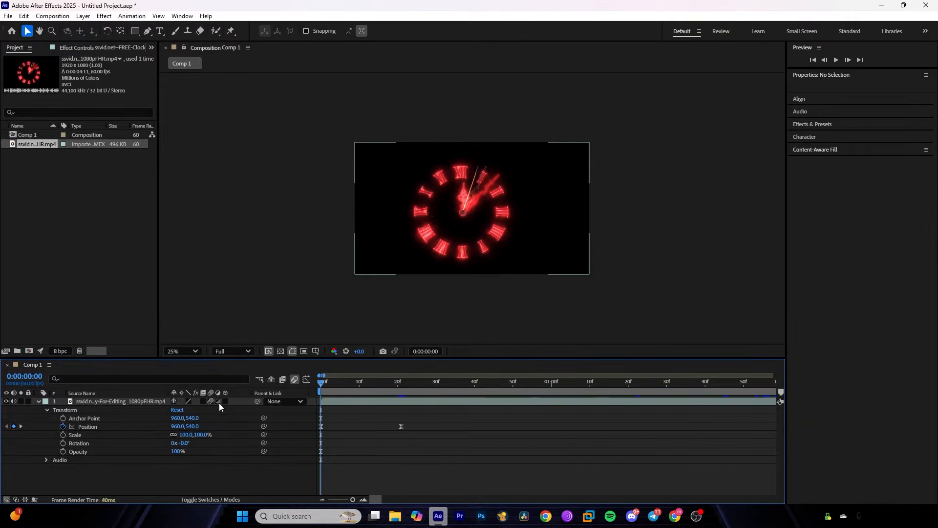
pyautogui.press('space')
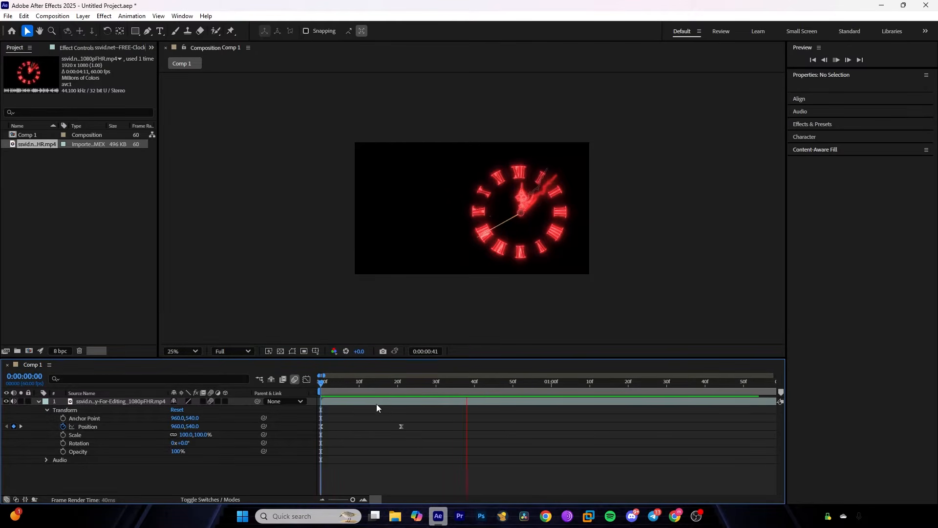
pyautogui.press('space')
pyautogui.press('space')
pyautogui.moveTo(409, 383); pyautogui.dragTo(371, 383)
pyautogui.press('Home')
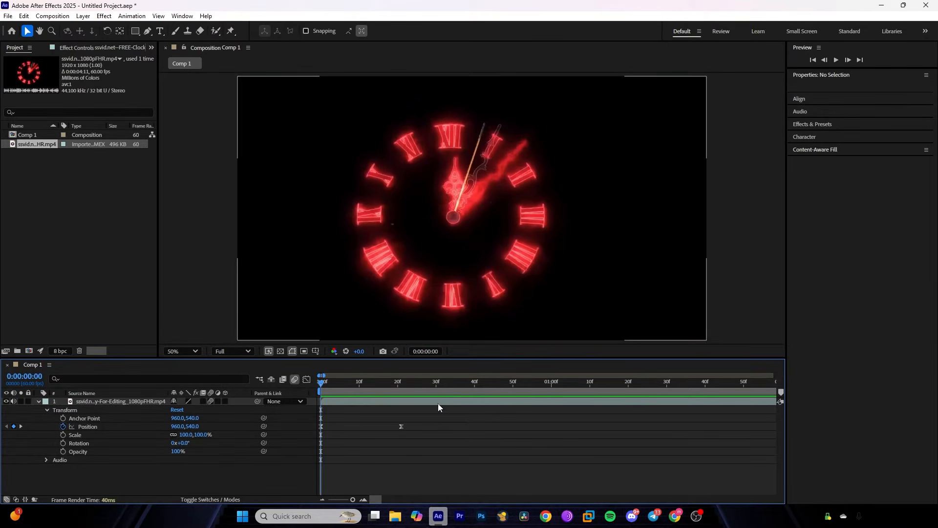
# Step: Select both Position keyframes and show their speed graph in the Graph Editor
pyautogui.moveTo(435, 418); pyautogui.dragTo(309, 429)
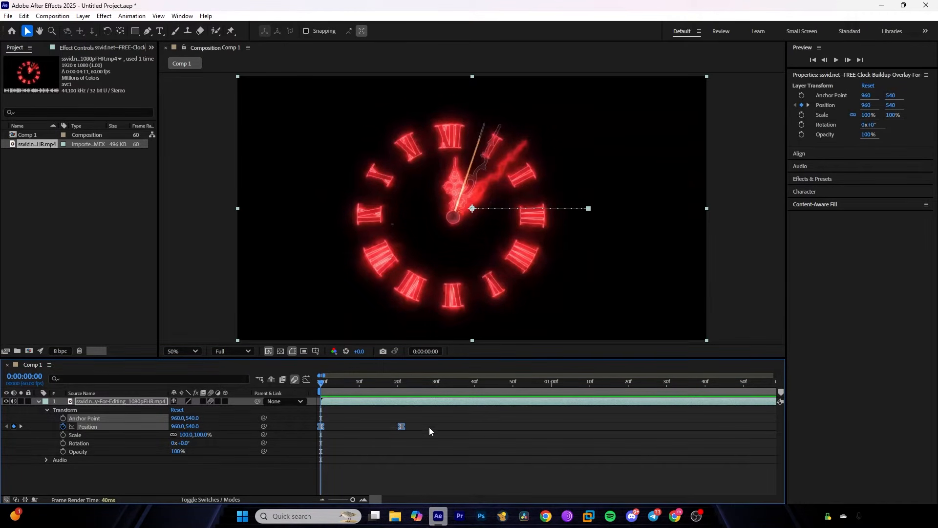
pyautogui.click(307, 381)
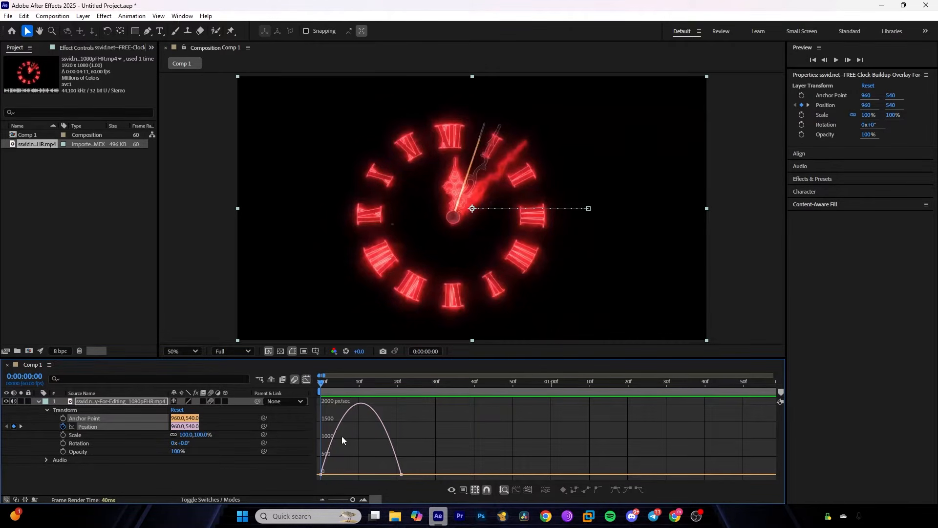
pyautogui.rightClick(436, 422)
pyautogui.click(478, 336)
# Step: Show the value graph of the Position animation, and return to the speed graph
pyautogui.rightClick(442, 410)
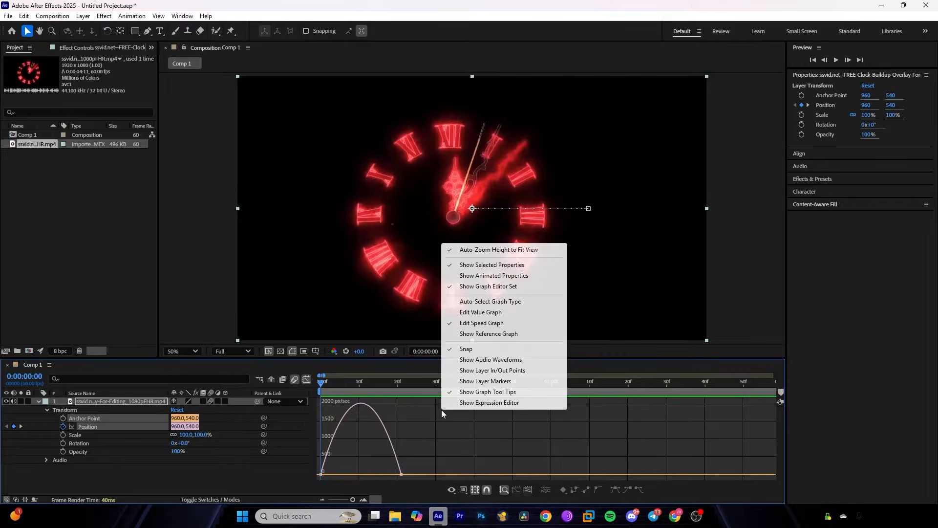
pyautogui.click(481, 312)
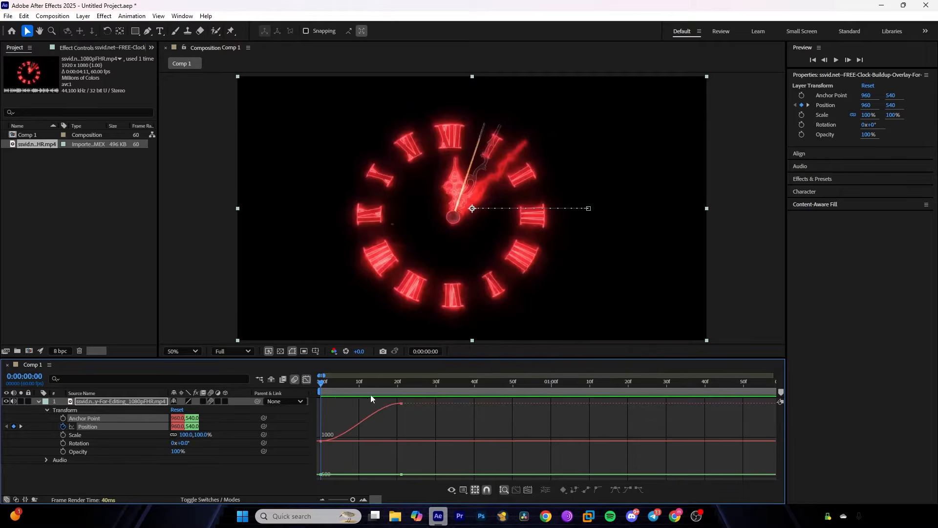
pyautogui.rightClick(410, 421)
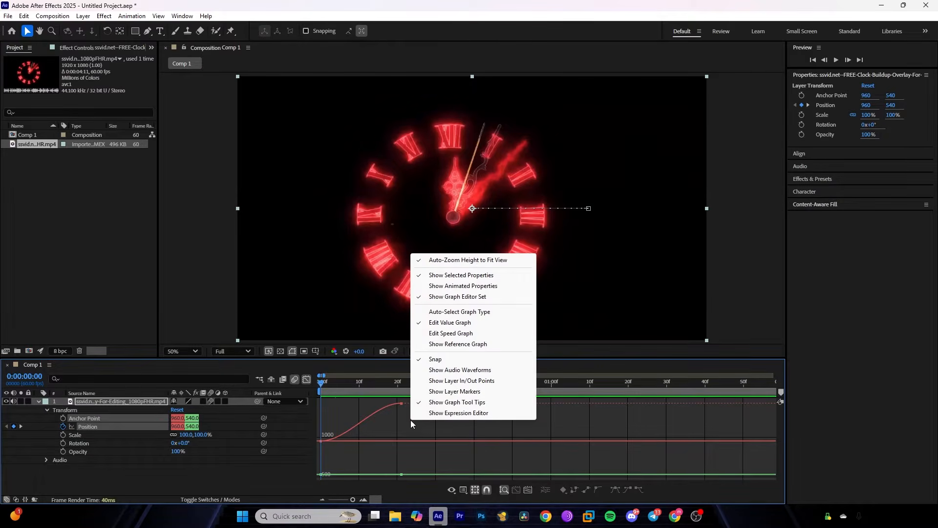
pyautogui.click(452, 335)
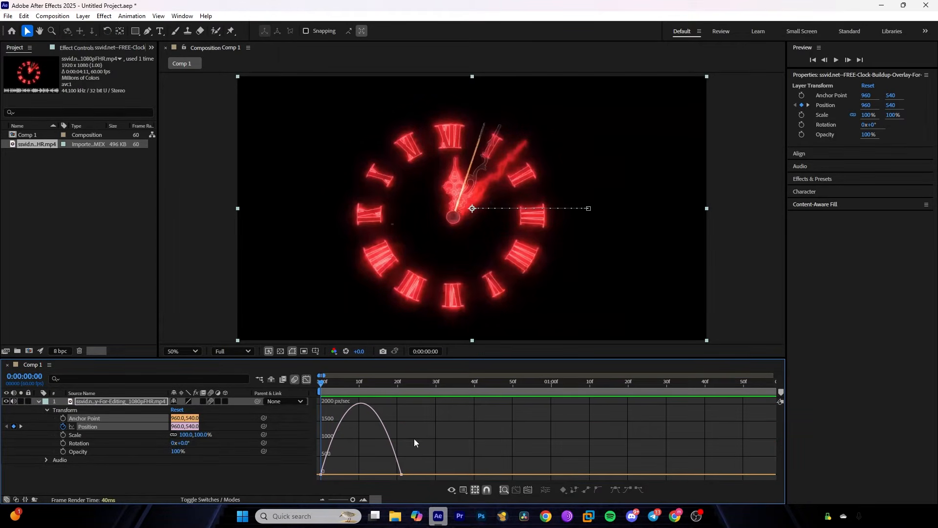
# Step: Lengthen the last keyframe's speed handle toward the start so the motion peaks early, and preview it
pyautogui.click(401, 475)
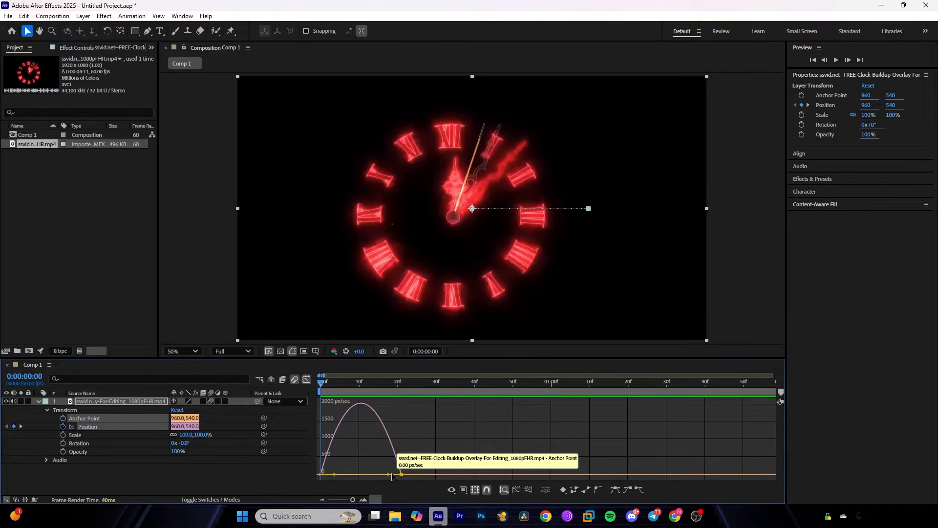
pyautogui.moveTo(387, 473); pyautogui.dragTo(354, 475)
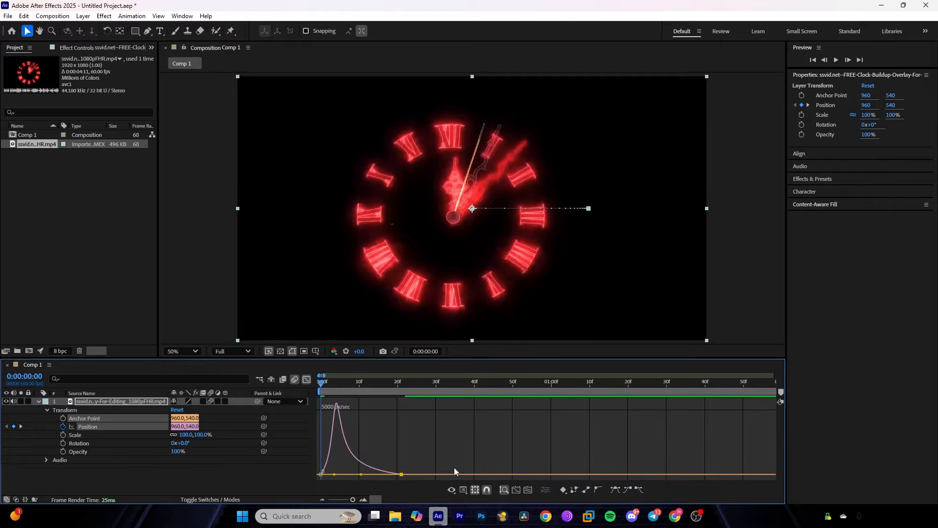
pyautogui.press('space')
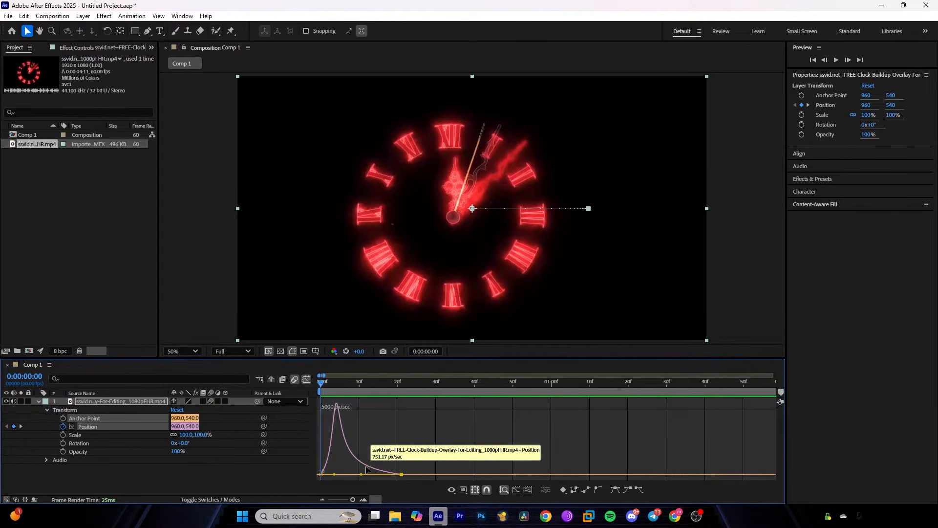
# Step: Reshape the speed curve to peak late by lengthening the first keyframe's handle, and preview the motion
pyautogui.moveTo(361, 474)
pyautogui.mouseDown()
pyautogui.moveTo(386, 474)
pyautogui.moveTo(361, 474)
pyautogui.mouseUp()
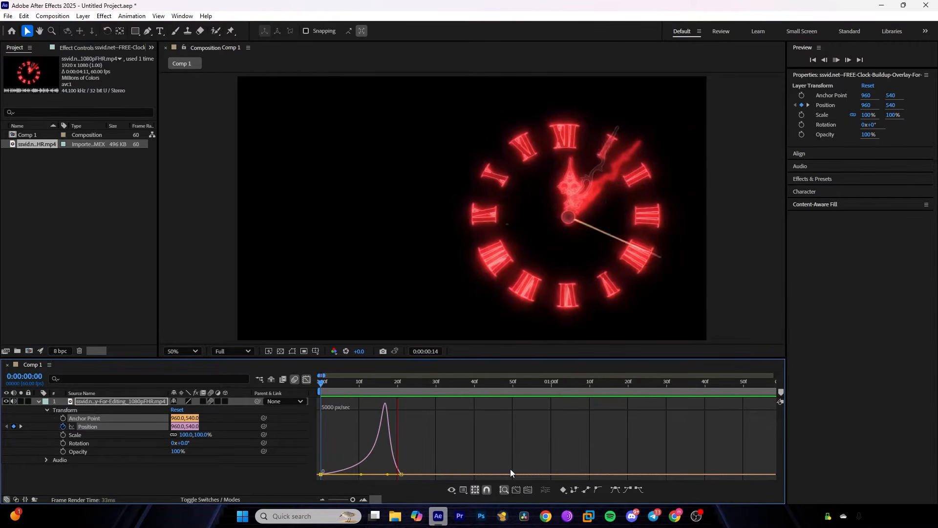
pyautogui.press('space')
pyautogui.moveTo(437, 388); pyautogui.dragTo(321, 387)
# Step: Try a symmetrical speed curve and a late-peaking one, scrubbing through the animation with each shape
pyautogui.moveTo(362, 474); pyautogui.dragTo(336, 478)
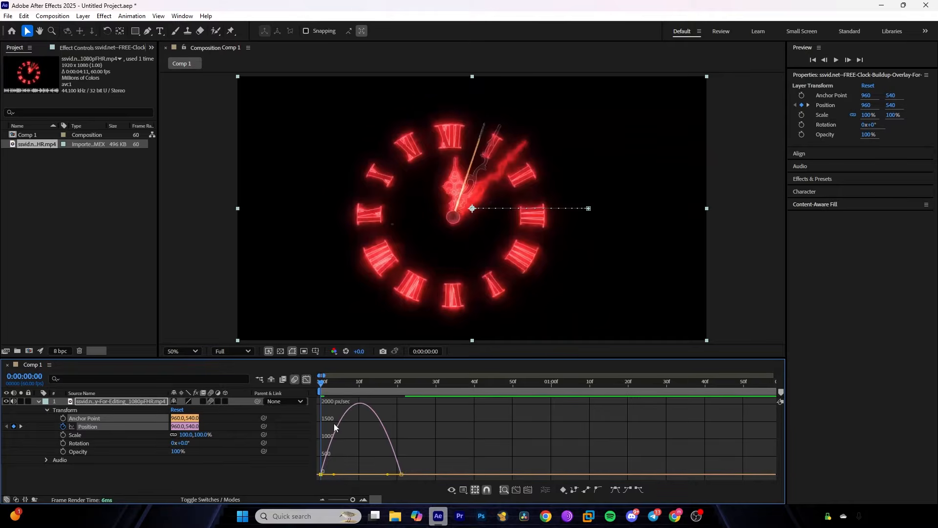
pyautogui.moveTo(320, 383); pyautogui.dragTo(397, 395)
pyautogui.press('Home')
pyautogui.moveTo(334, 473); pyautogui.dragTo(361, 474)
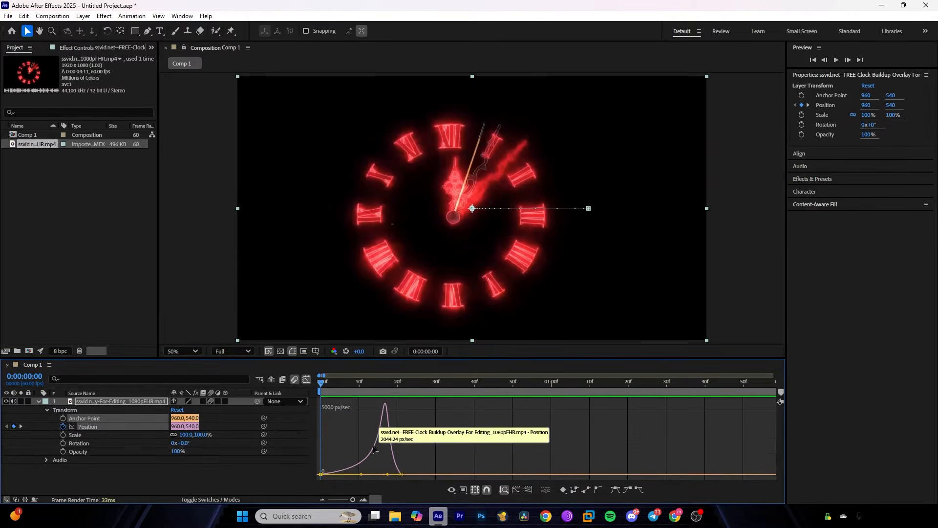
pyautogui.moveTo(319, 383); pyautogui.dragTo(332, 409)
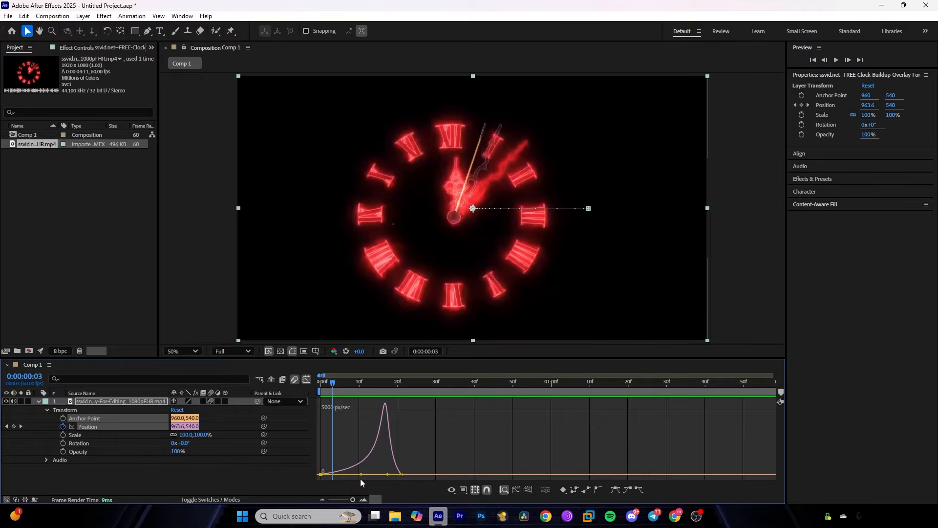
# Step: Reshape the speed curve to start fast and slow down gradually, preview it, and close the Graph Editor
pyautogui.moveTo(361, 474)
pyautogui.mouseDown()
pyautogui.moveTo(334, 477)
pyautogui.moveTo(381, 477)
pyautogui.moveTo(345, 470)
pyautogui.mouseUp()
pyautogui.moveTo(334, 385); pyautogui.dragTo(310, 385)
pyautogui.press('space')
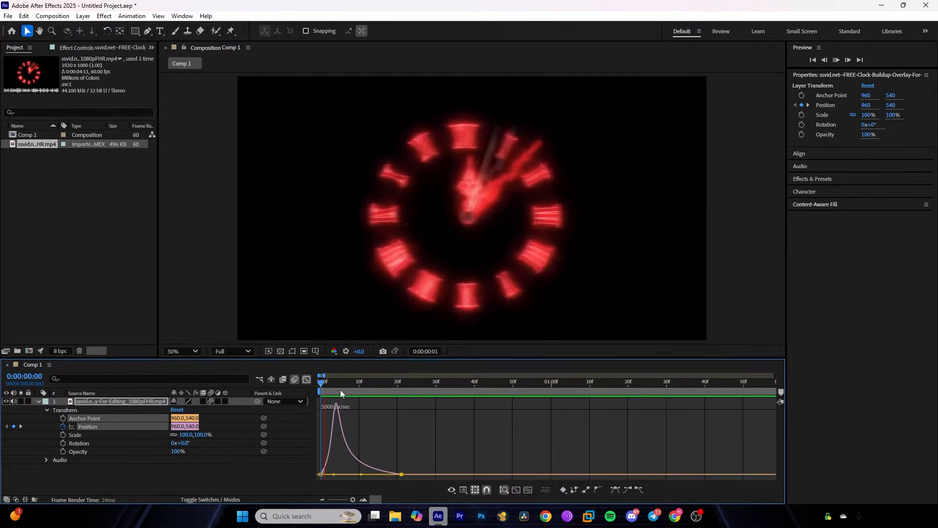
pyautogui.press('space')
pyautogui.click(306, 380)
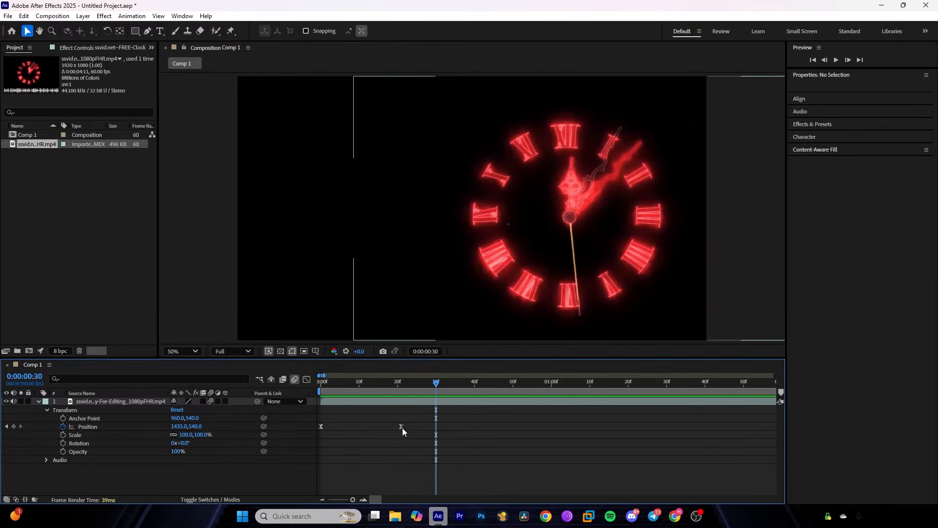
# Step: Move the second Position keyframe to about 0:00:01:08, preview the slower motion, and return to the start of the composition
pyautogui.moveTo(400, 426); pyautogui.dragTo(582, 426)
pyautogui.press('Home')
pyautogui.press('space')
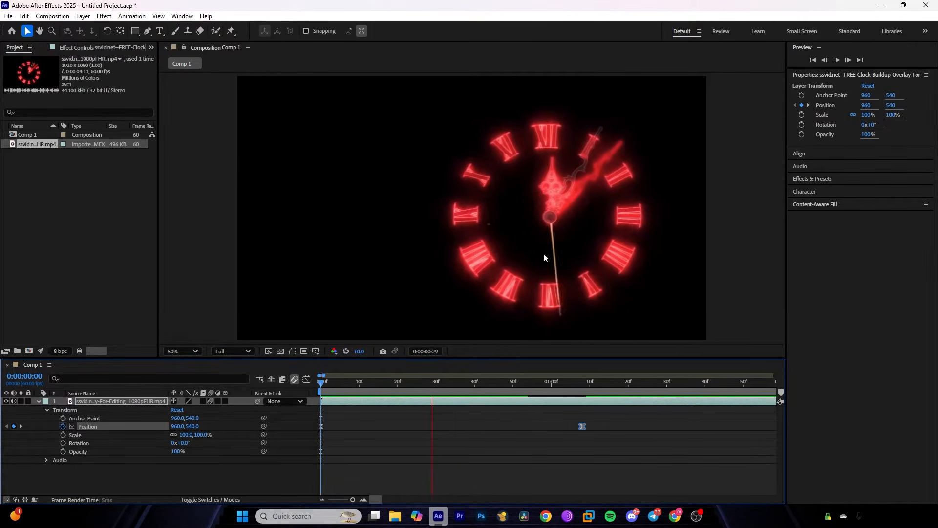
pyautogui.press('space')
pyautogui.scroll(-1, 474, 213)
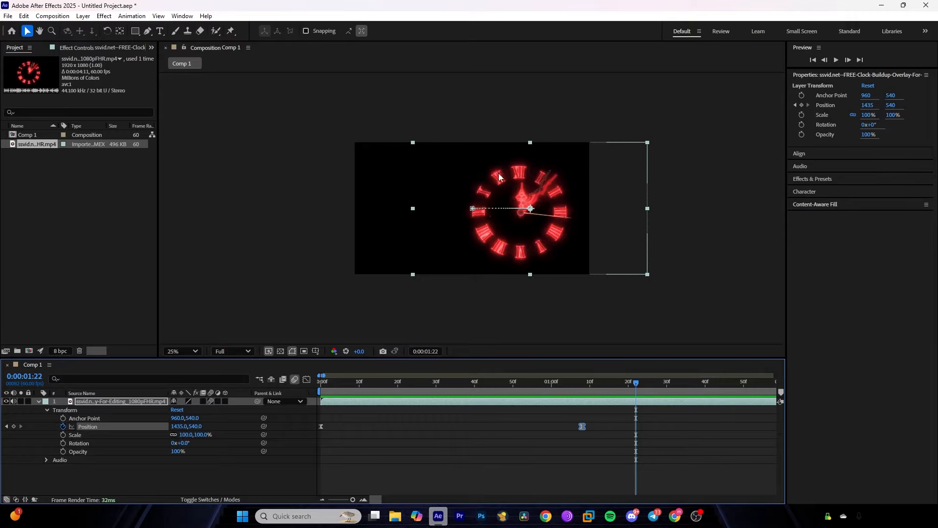
pyautogui.moveTo(617, 385); pyautogui.dragTo(313, 410)
pyautogui.click(537, 474)
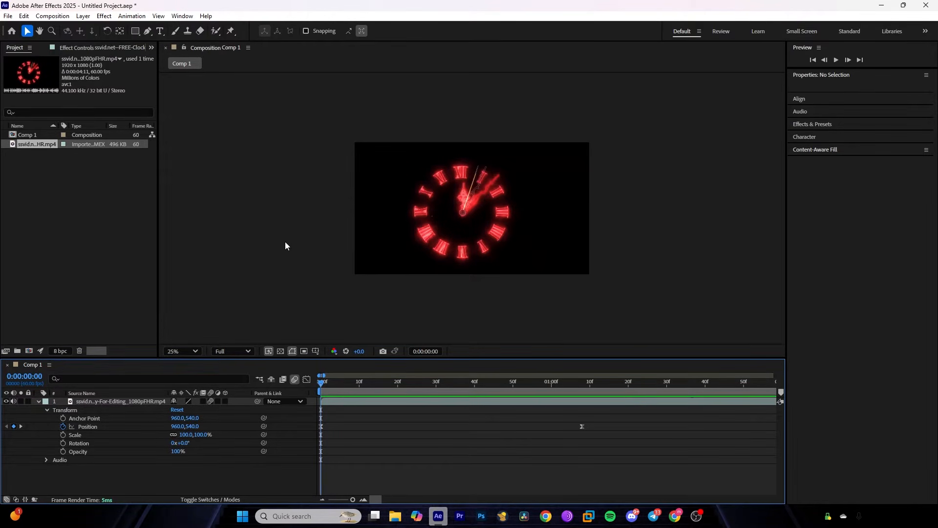
# Step: Remove the Position keyframes from the clock layer and collapse its properties
pyautogui.click(35, 403)
pyautogui.click(38, 401)
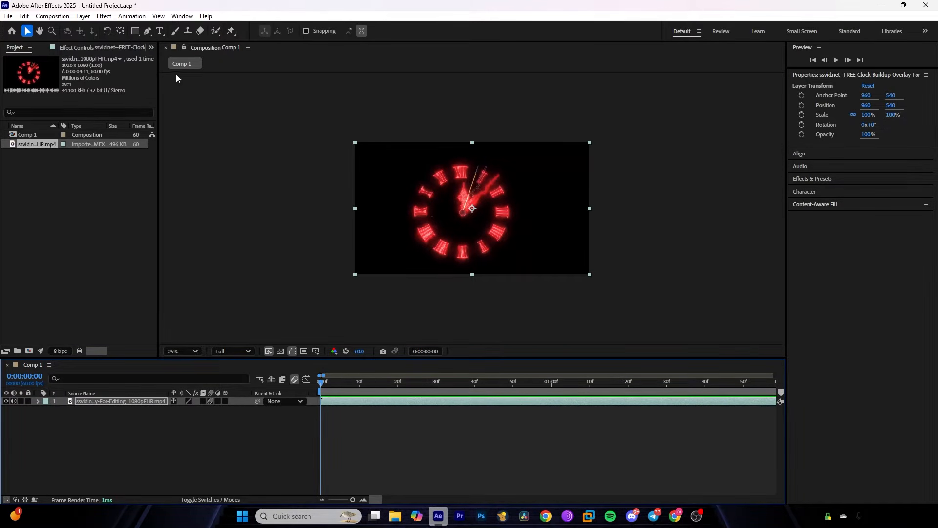
# Step: View the Home screen with the recent projects and return to the composition
pyautogui.click(11, 31)
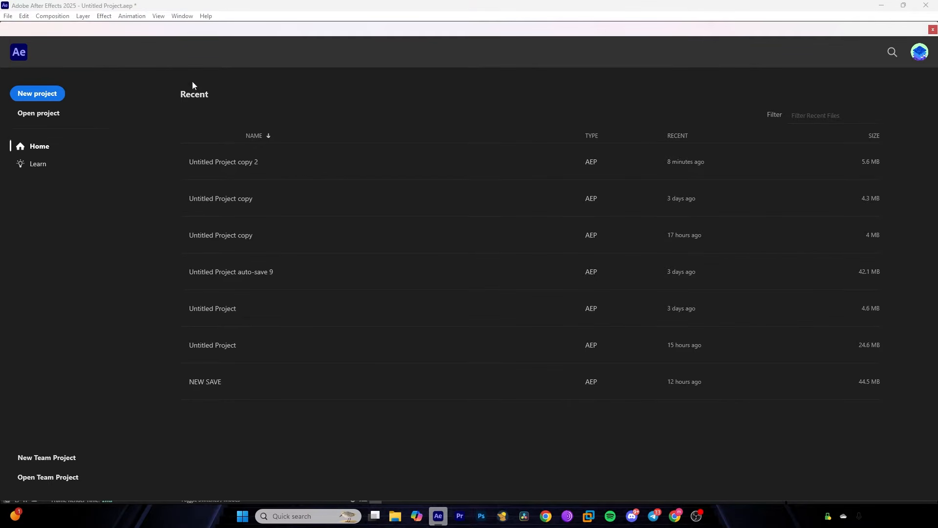
pyautogui.click(933, 30)
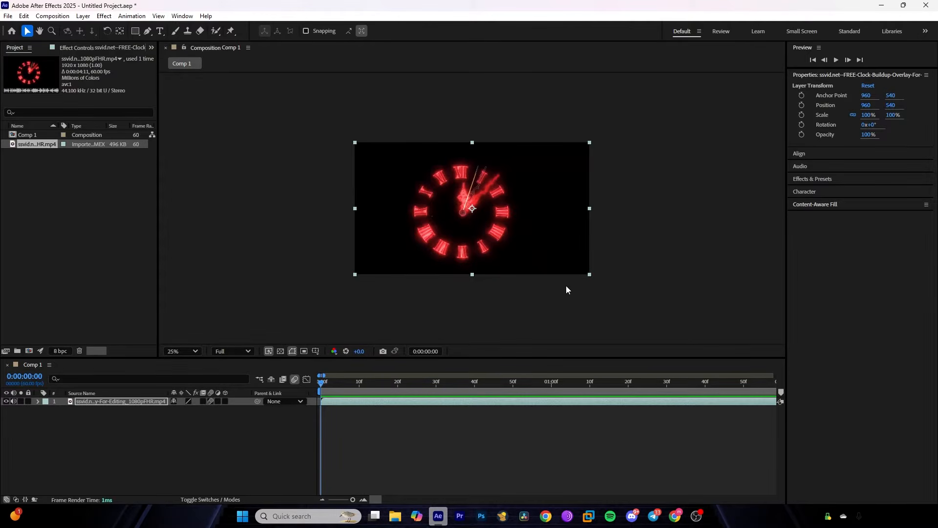
pyautogui.hotkey('alt', 'Tab')
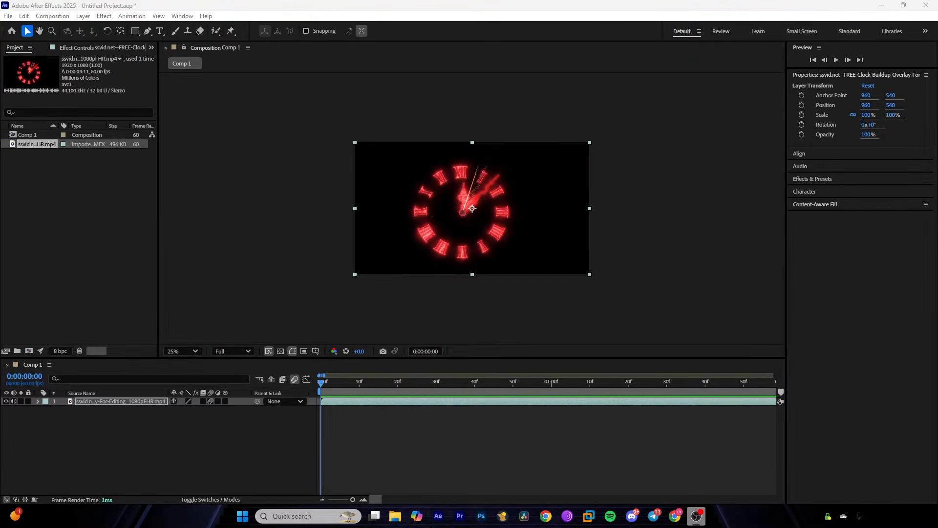
# Step: Pan the composition view with the Hand tool and switch back to the Selection tool
pyautogui.click(40, 32)
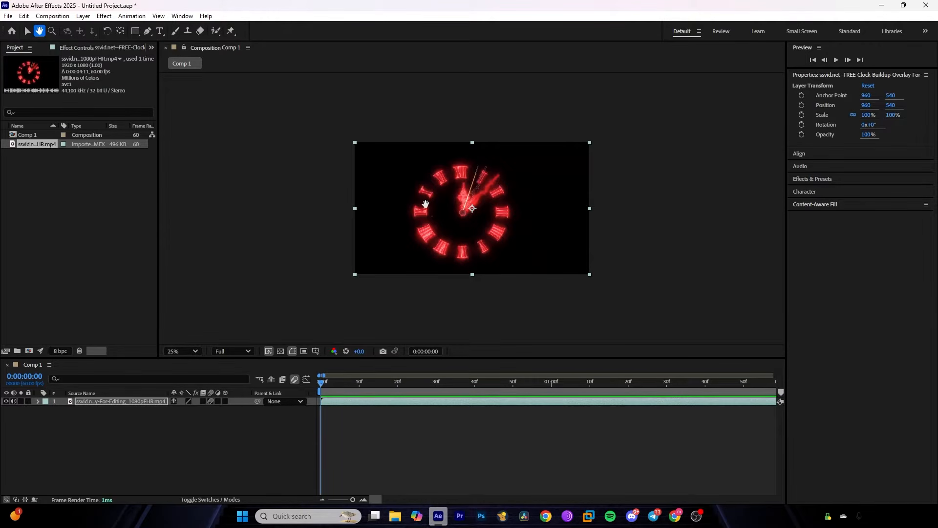
pyautogui.moveTo(473, 192); pyautogui.dragTo(447, 174)
pyautogui.moveTo(419, 206); pyautogui.dragTo(472, 248)
pyautogui.click(27, 31)
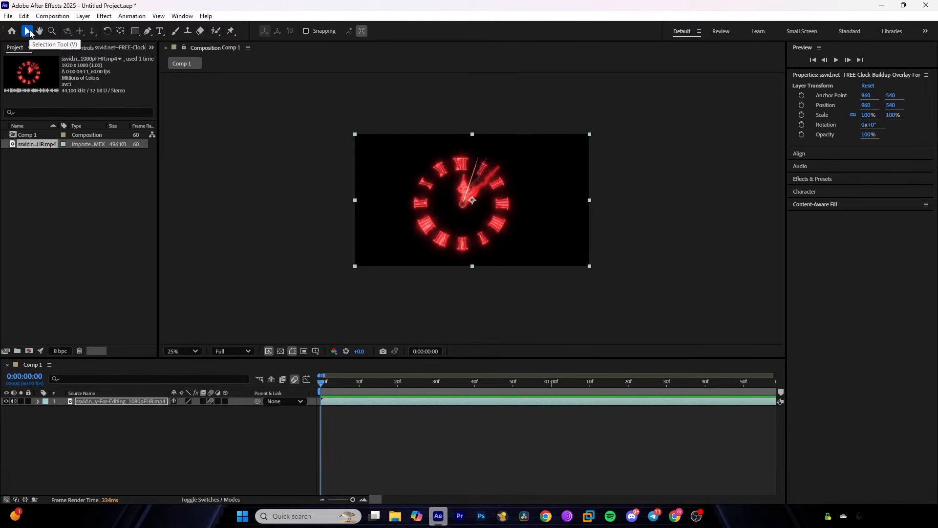
# Step: Zoom the composition view in and out around the clock
pyautogui.scroll(1, 463, 197)
pyautogui.scroll(-2, 462, 198)
pyautogui.scroll(3, 569, 154)
pyautogui.scroll(-4, 586, 140)
pyautogui.scroll(2, 581, 143)
pyautogui.scroll(2, 580, 142)
pyautogui.scroll(-4, 580, 144)
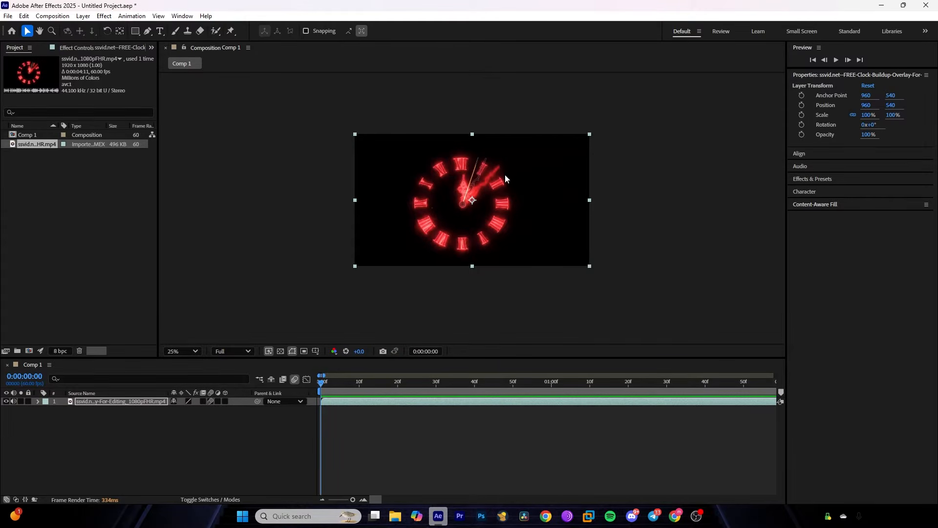
pyautogui.scroll(2, 501, 184)
# Step: Inspect the clock at several magnifications and pan around it with the Hand tool
pyautogui.click(40, 32)
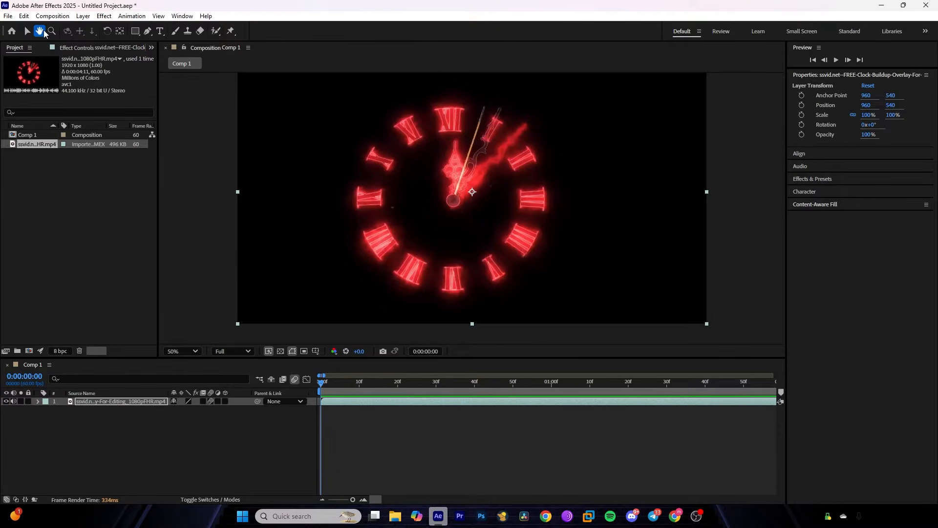
pyautogui.scroll(2, 406, 202)
pyautogui.moveTo(525, 153); pyautogui.dragTo(623, 113)
pyautogui.scroll(1, 470, 203)
pyautogui.moveTo(345, 282); pyautogui.dragTo(673, 129)
pyautogui.moveTo(369, 226); pyautogui.dragTo(673, 168)
pyautogui.moveTo(391, 236); pyautogui.dragTo(433, 229)
pyautogui.scroll(1, 459, 232)
pyautogui.moveTo(452, 186); pyautogui.dragTo(487, 223)
pyautogui.scroll(1, 462, 252)
pyautogui.scroll(-5, 462, 253)
pyautogui.scroll(-1, 553, 238)
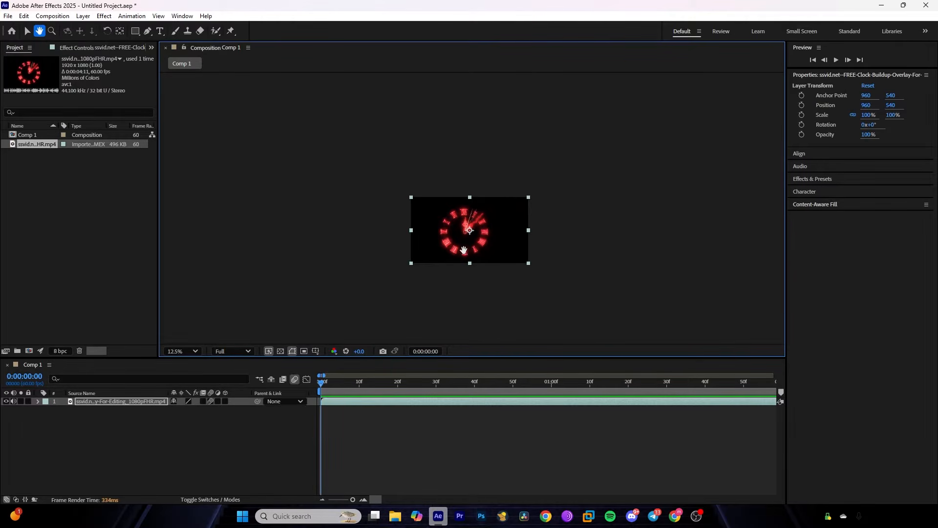
pyautogui.moveTo(553, 238); pyautogui.dragTo(377, 158)
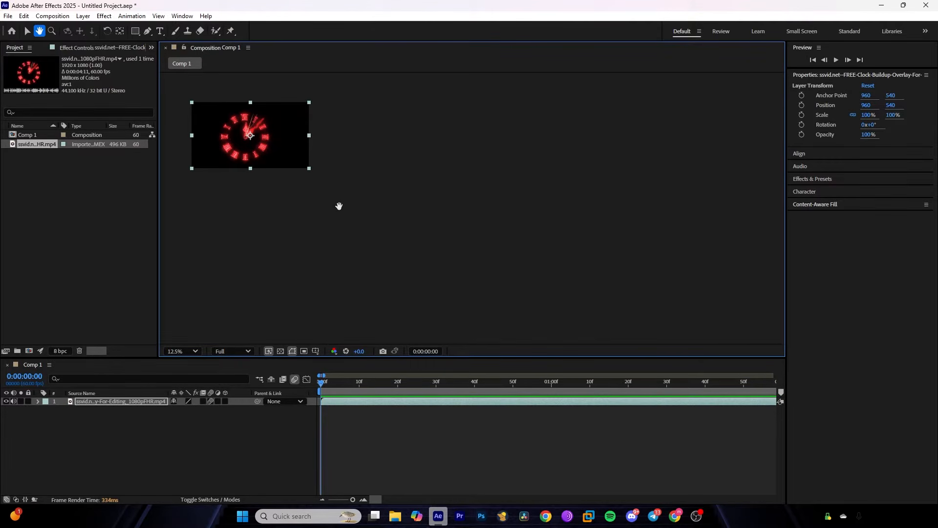
# Step: Switch back to the Selection tool and set the composition magnification to Fit
pyautogui.click(27, 31)
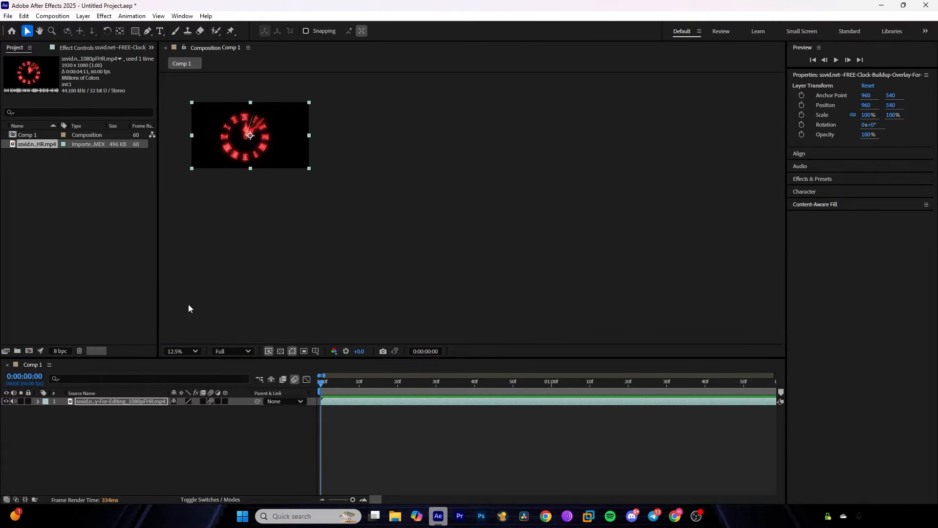
pyautogui.click(178, 351)
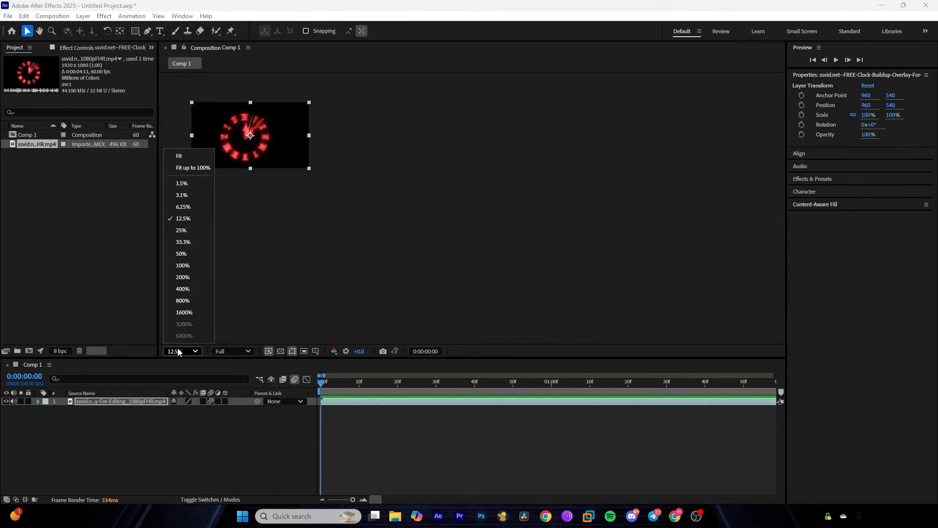
pyautogui.click(179, 156)
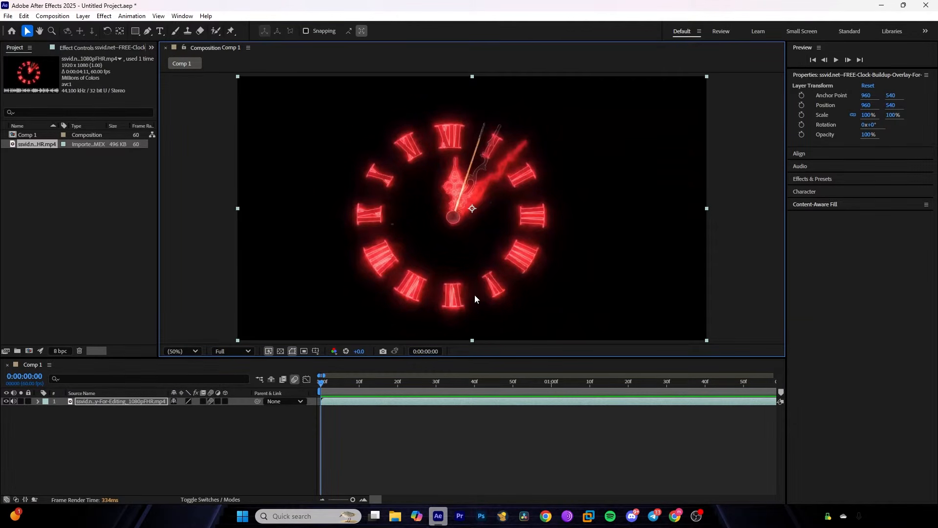
# Step: Magnify parts of the clock with the Zoom tool, and return to the full-frame view using the Hand tool
pyautogui.press('z')
pyautogui.click(483, 209)
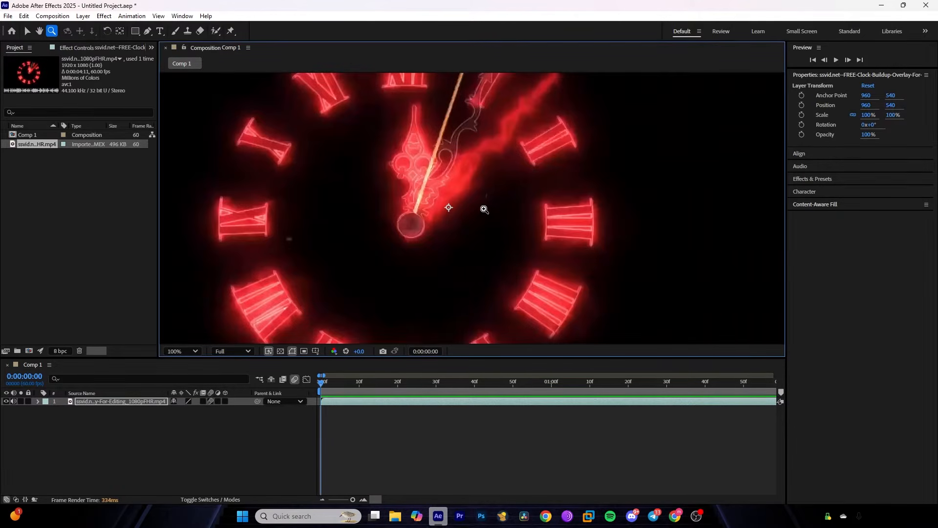
pyautogui.click(669, 120)
pyautogui.click(205, 232)
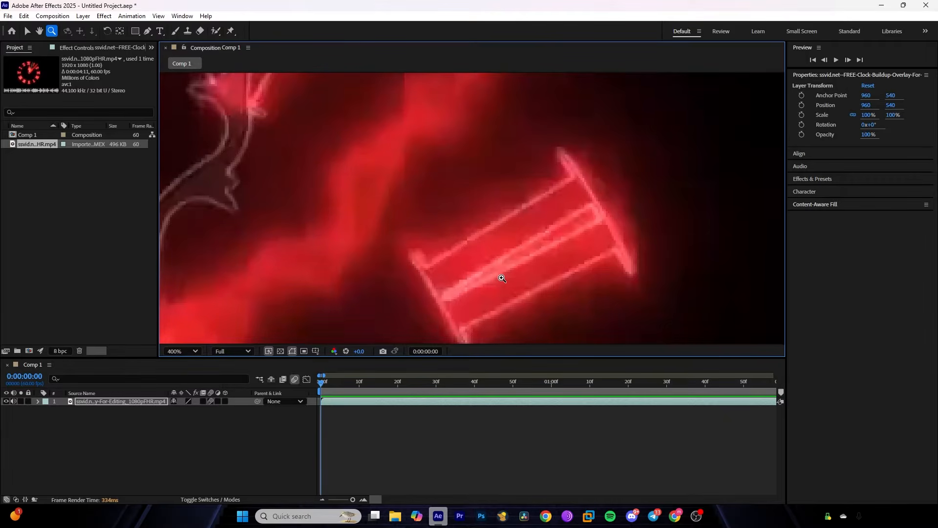
pyautogui.click(503, 271)
pyautogui.click(39, 32)
pyautogui.scroll(-4, 445, 244)
pyautogui.moveTo(446, 254); pyautogui.dragTo(468, 232)
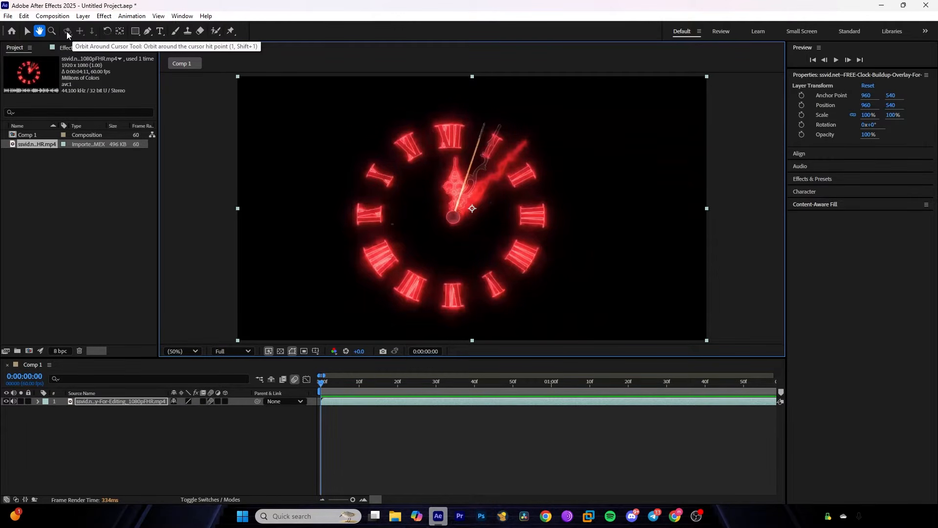
# Step: Try rotating the clock layer freehand with the Rotation tool and undo the rotation
pyautogui.click(106, 32)
pyautogui.moveTo(394, 208); pyautogui.dragTo(520, 264)
pyautogui.hotkey('ctrl', 'z')
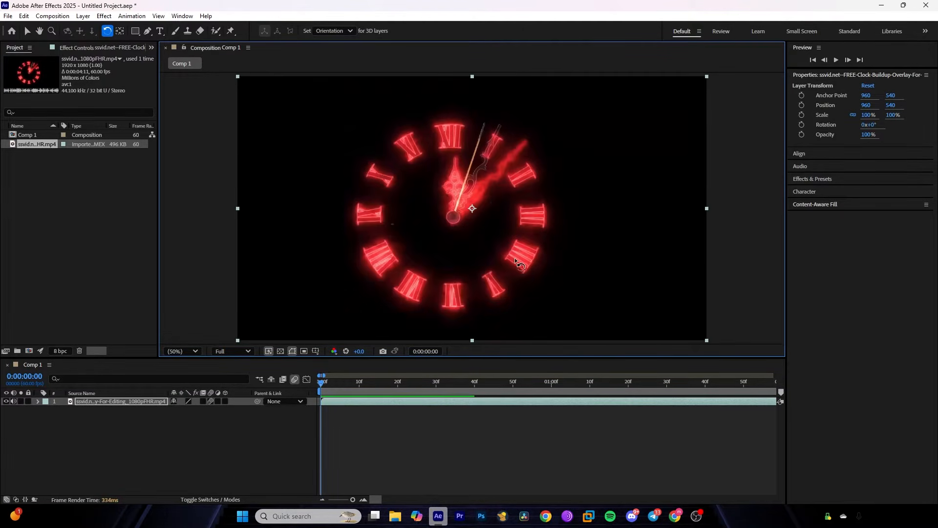
# Step: Expand the clock layer's Transform properties, try changing its Rotation value, and undo the change
pyautogui.click(37, 402)
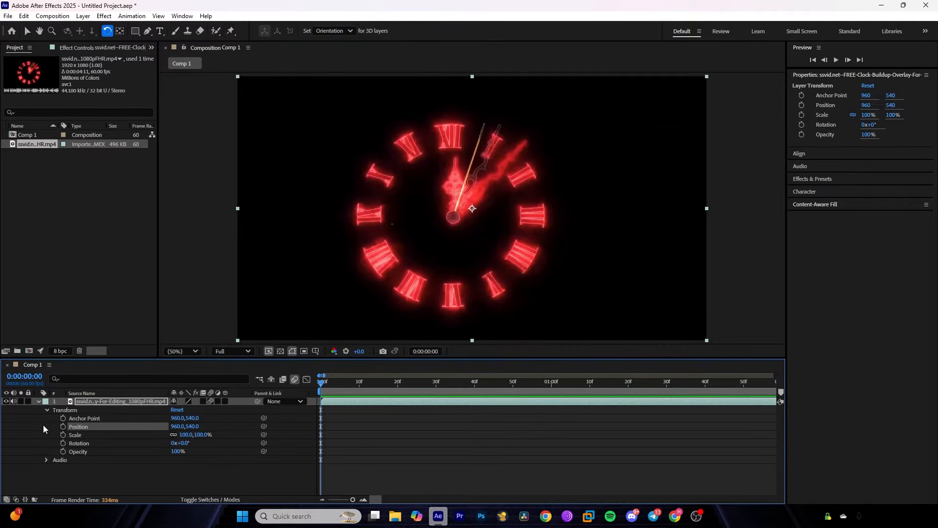
pyautogui.click(63, 443)
pyautogui.moveTo(189, 443); pyautogui.dragTo(212, 447)
pyautogui.hotkey('ctrl', 'z')
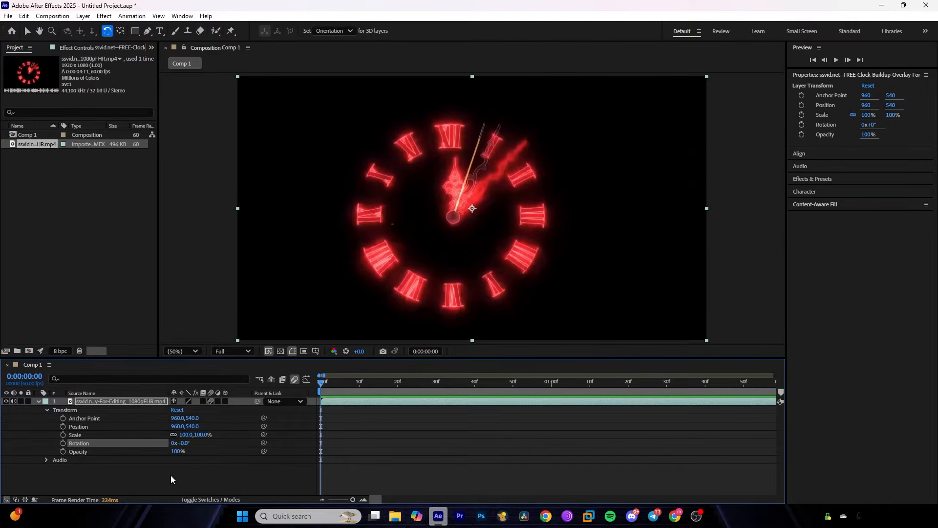
# Step: Activate the Pan Behind (Anchor Point) tool, and choose the Rectangle Tool from the available shape tools
pyautogui.click(120, 32)
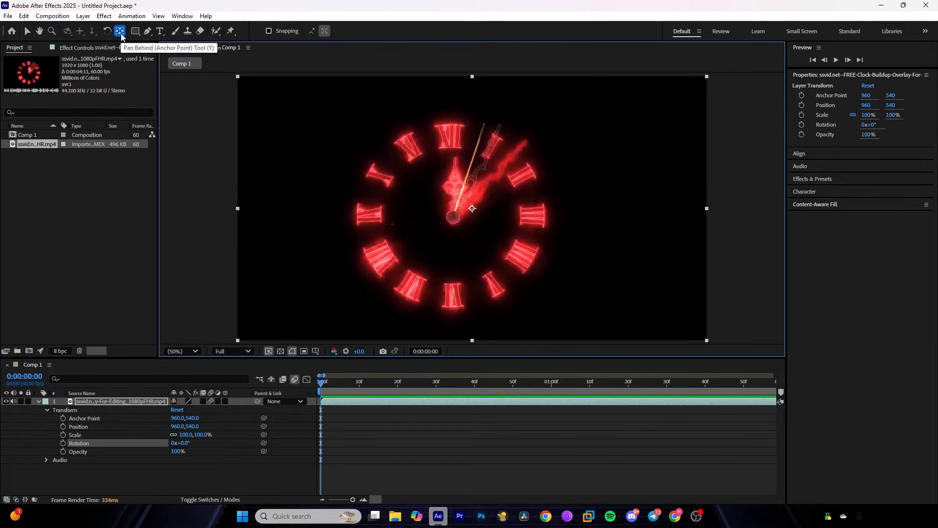
pyautogui.click(135, 32)
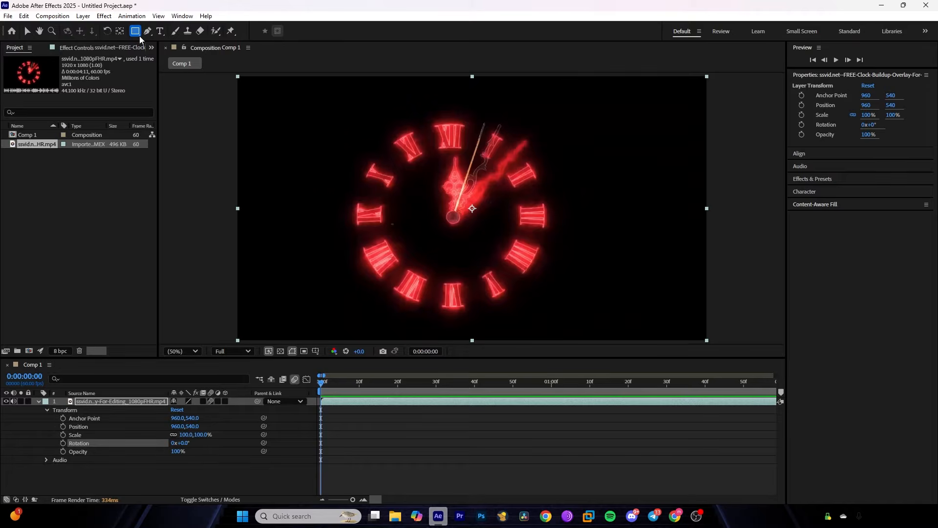
pyautogui.click(135, 33)
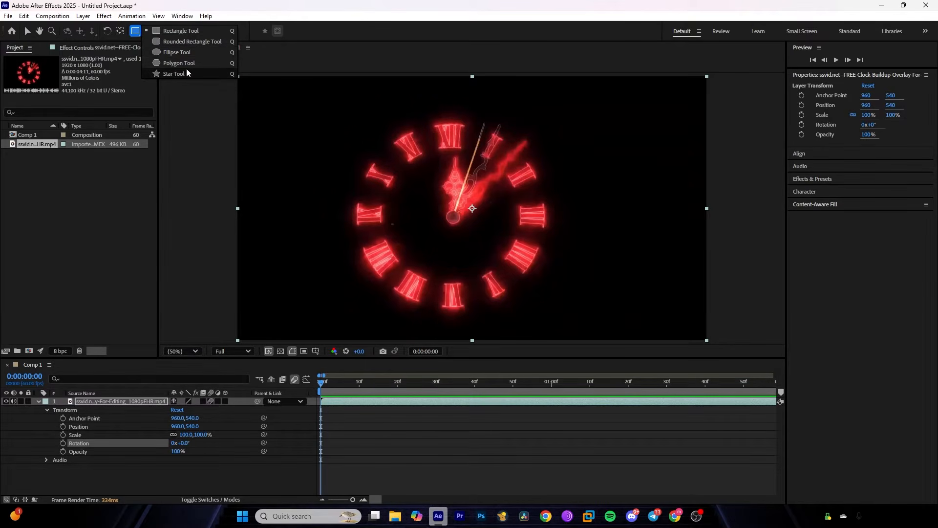
pyautogui.click(177, 32)
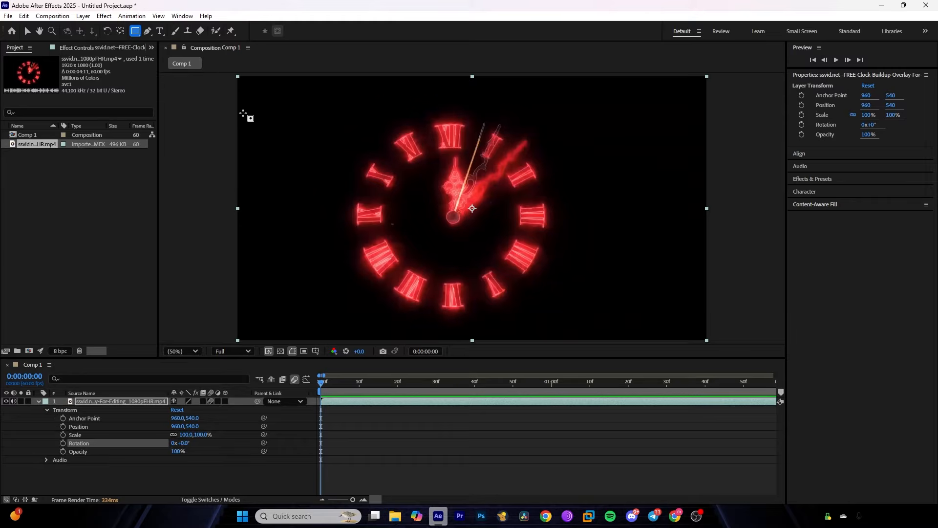
# Step: Deselect the clock layer, draw a rectangle shape of about 2180 × 1272 px over the whole frame, and undo it
pyautogui.click(363, 424)
pyautogui.scroll(-4, 398, 171)
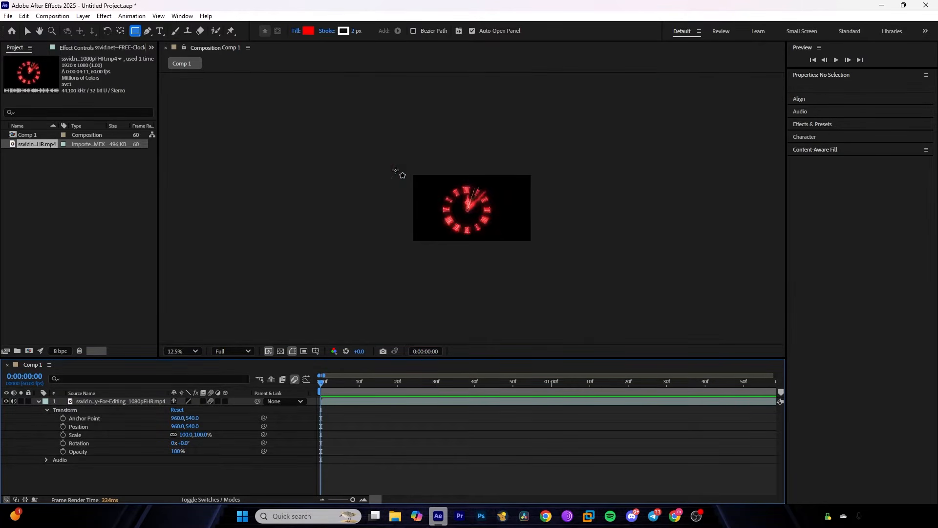
pyautogui.scroll(2, 398, 171)
pyautogui.click(370, 400)
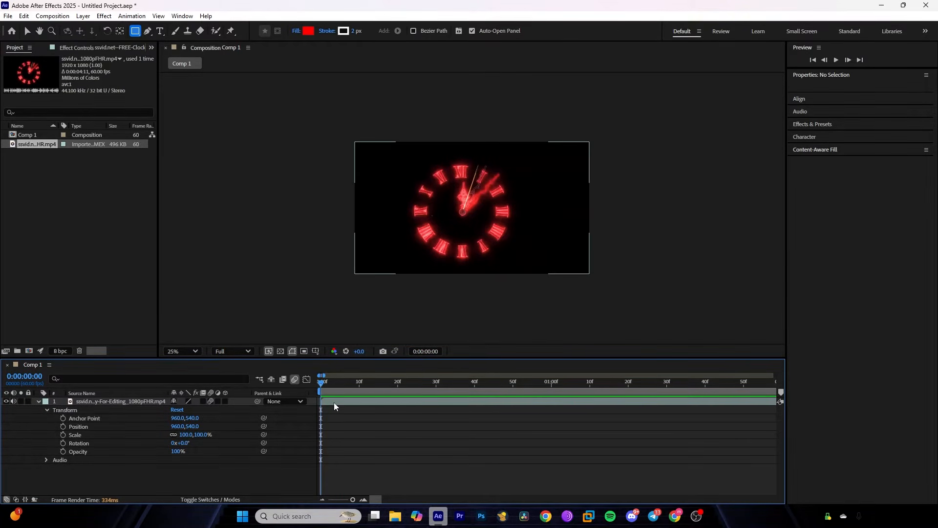
pyautogui.click(352, 421)
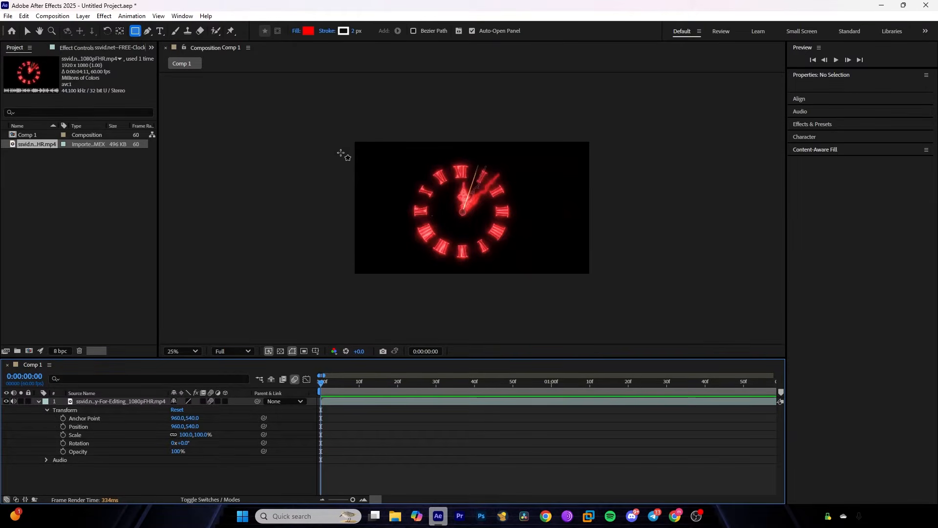
pyautogui.click(386, 159)
pyautogui.moveTo(387, 159); pyautogui.dragTo(610, 286)
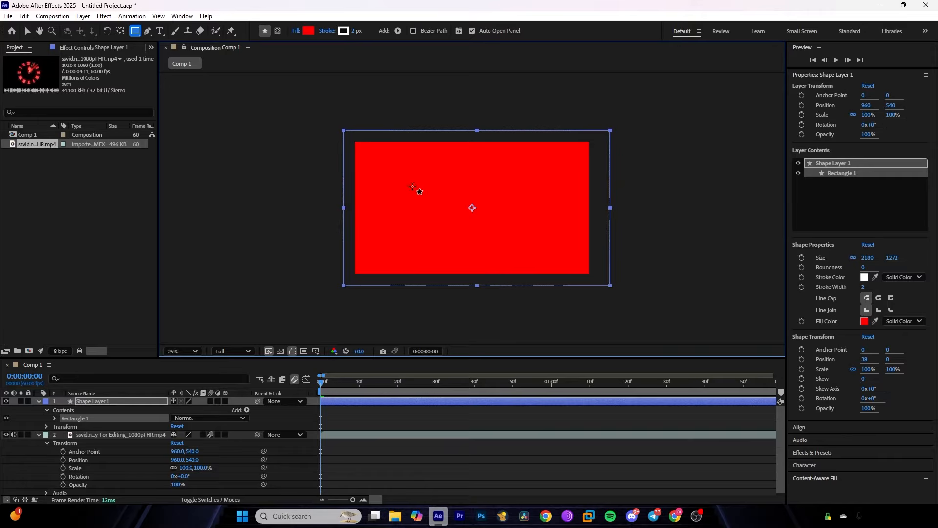
pyautogui.hotkey('ctrl', 'z')
# Step: Draw a rectangle shape of about 1180 × 432 px over the clock, try a white fill, and undo the shape
pyautogui.moveTo(410, 177); pyautogui.dragTo(556, 231)
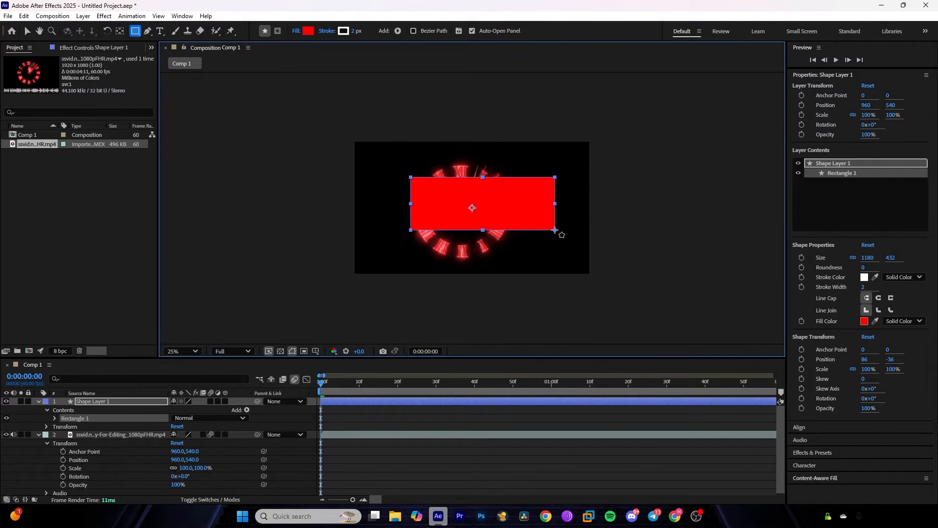
pyautogui.click(308, 34)
pyautogui.moveTo(482, 180); pyautogui.dragTo(405, 180)
pyautogui.moveTo(296, 218); pyautogui.dragTo(199, 153)
pyautogui.click(490, 199)
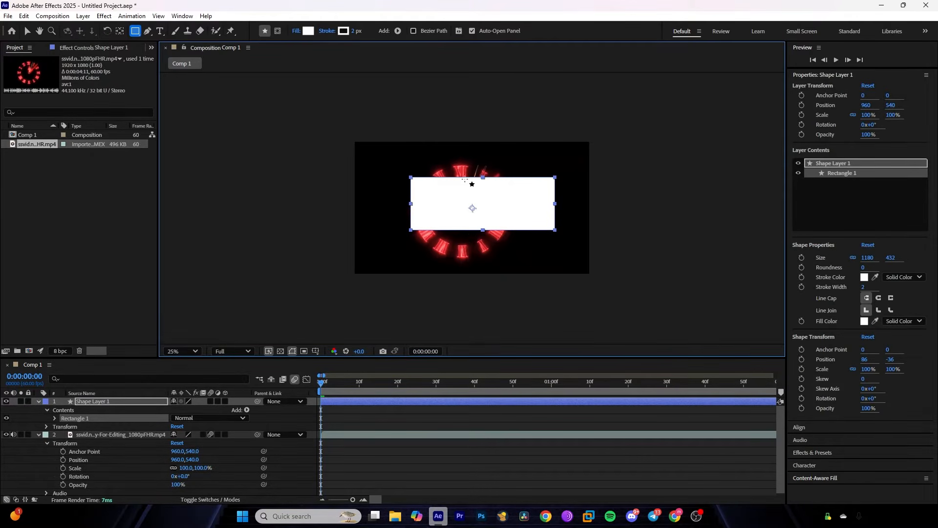
pyautogui.hotkey('ctrl', 'z')
pyautogui.hotkey('ctrl', 'z')
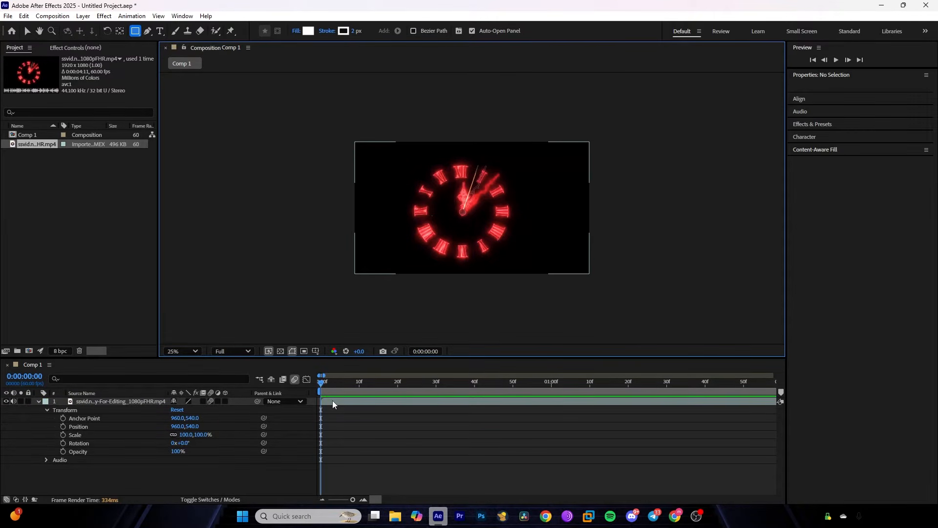
# Step: Select the clock layer and try two rectangular masks around the clock face, undoing each one
pyautogui.click(326, 401)
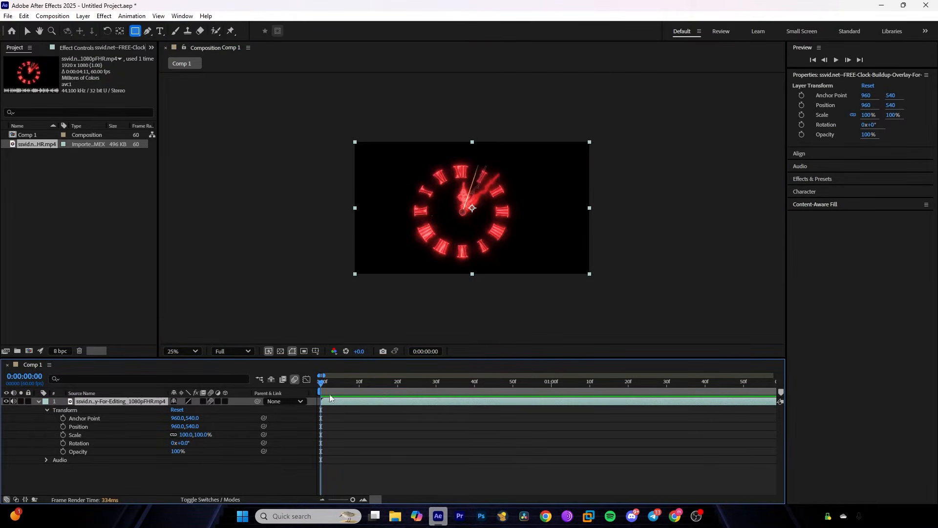
pyautogui.moveTo(402, 169); pyautogui.dragTo(525, 260)
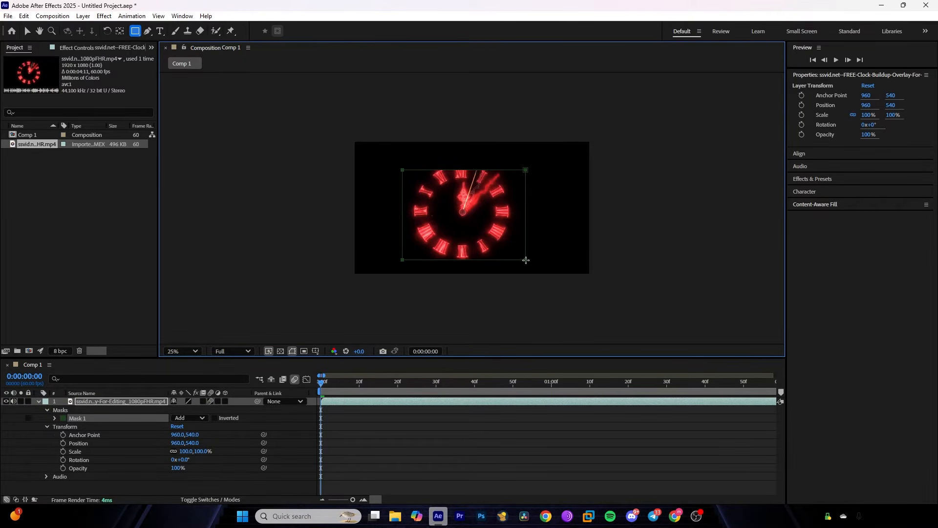
pyautogui.hotkey('ctrl', 'z')
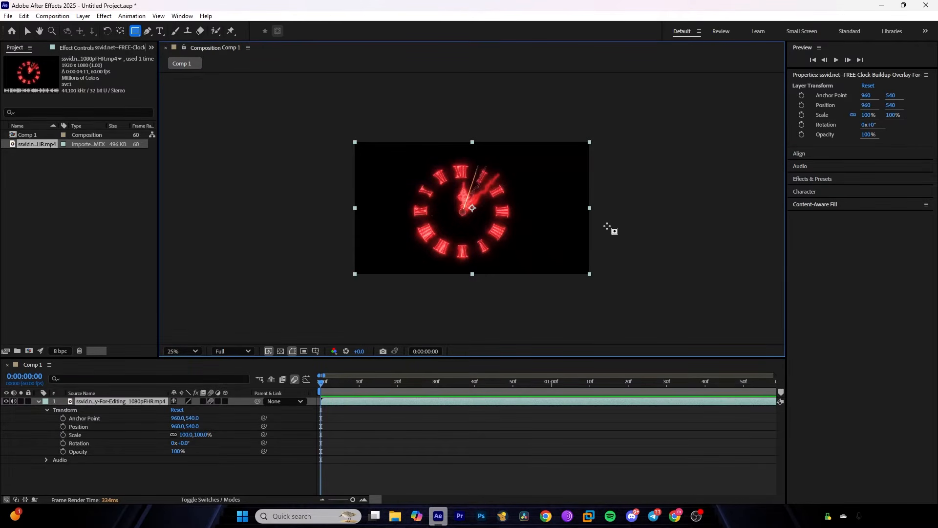
pyautogui.moveTo(402, 166)
pyautogui.mouseDown()
pyautogui.moveTo(485, 224)
pyautogui.moveTo(542, 249)
pyautogui.moveTo(519, 264)
pyautogui.moveTo(540, 267)
pyautogui.mouseUp()
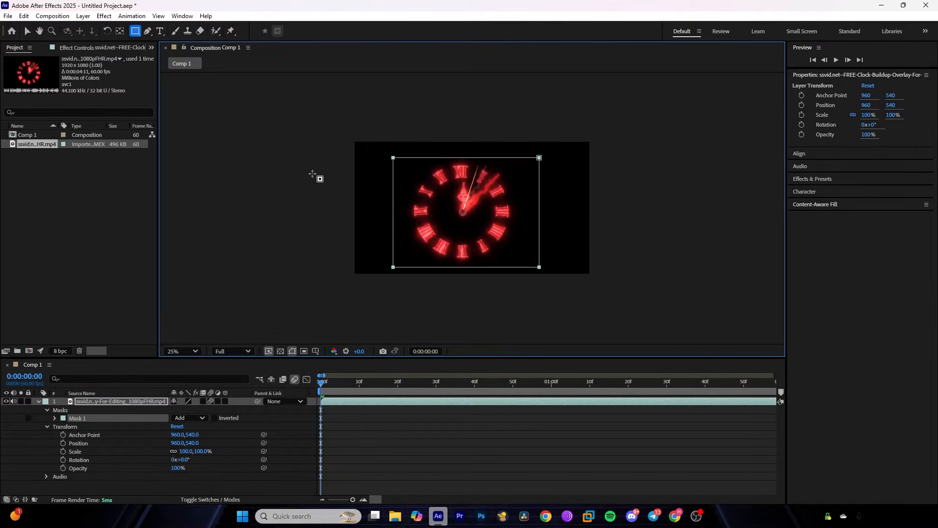
pyautogui.hotkey('ctrl', 'z')
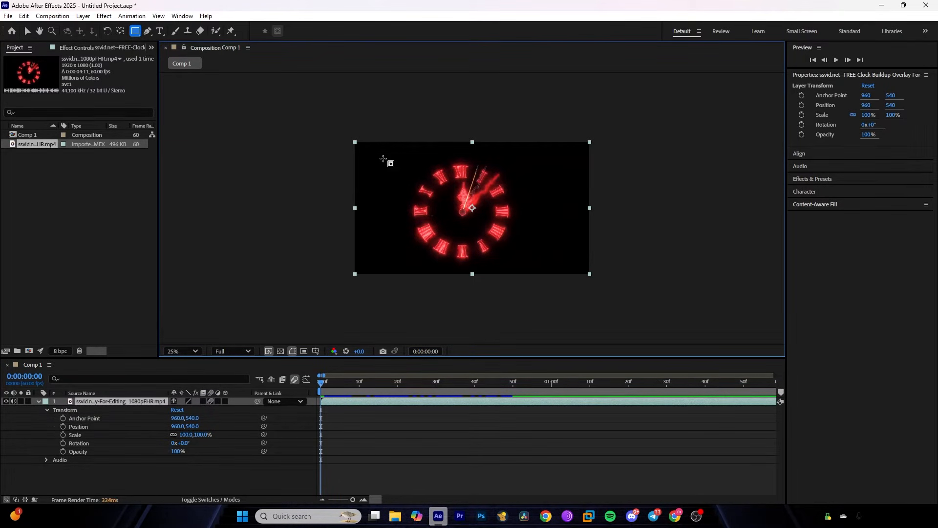
# Step: Activate the Pen tool, review its vertex and mask feather variants, and keep the standard Pen Tool
pyautogui.click(148, 31)
pyautogui.scroll(2, 435, 187)
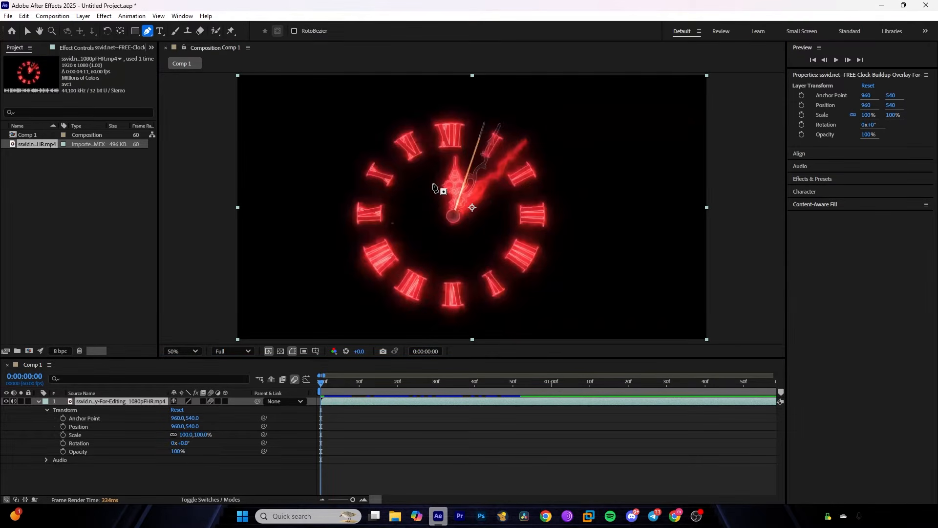
pyautogui.click(150, 35)
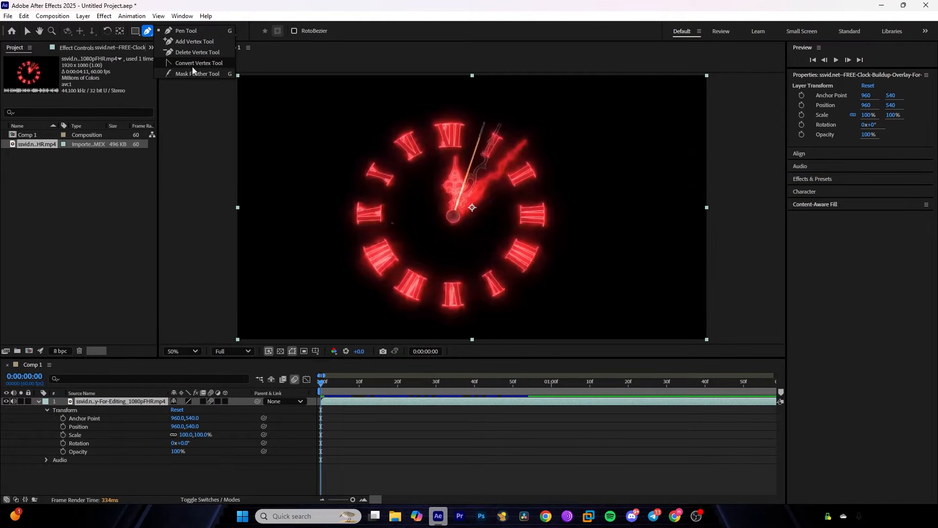
pyautogui.click(185, 33)
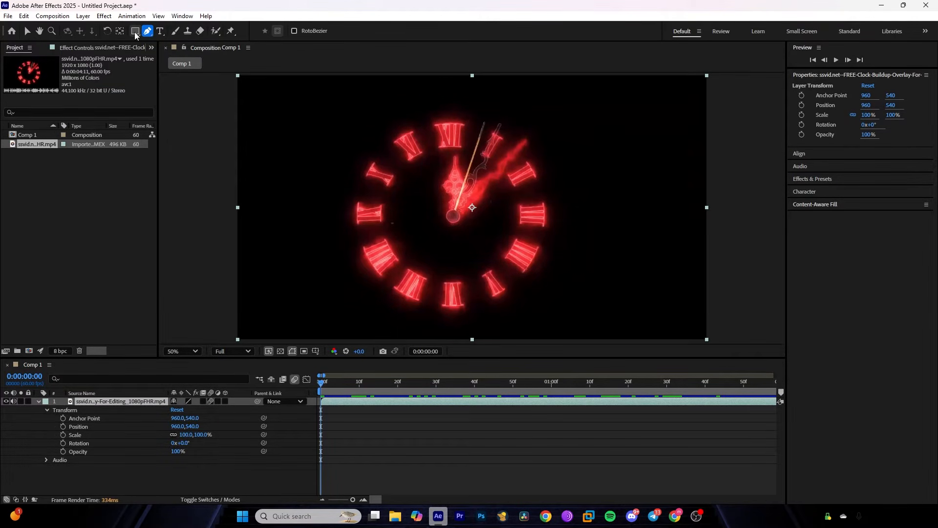
# Step: Draw a closed six-point mask around the clock's nine o'clock numeral, and collapse and re-expand the layer to show its Masks group
pyautogui.click(338, 240)
pyautogui.click(376, 237)
pyautogui.click(387, 200)
pyautogui.click(351, 192)
pyautogui.click(346, 208)
pyautogui.click(339, 241)
pyautogui.click(339, 241)
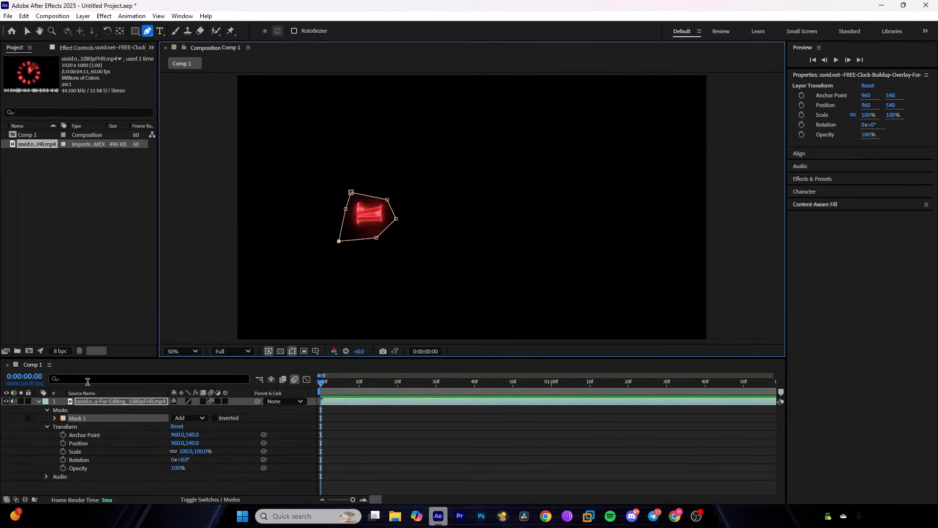
pyautogui.click(38, 401)
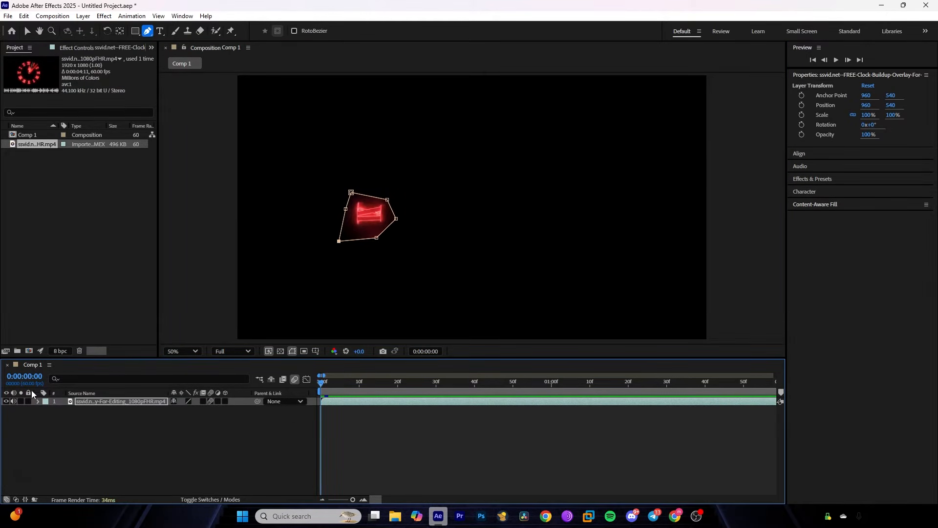
pyautogui.click(38, 401)
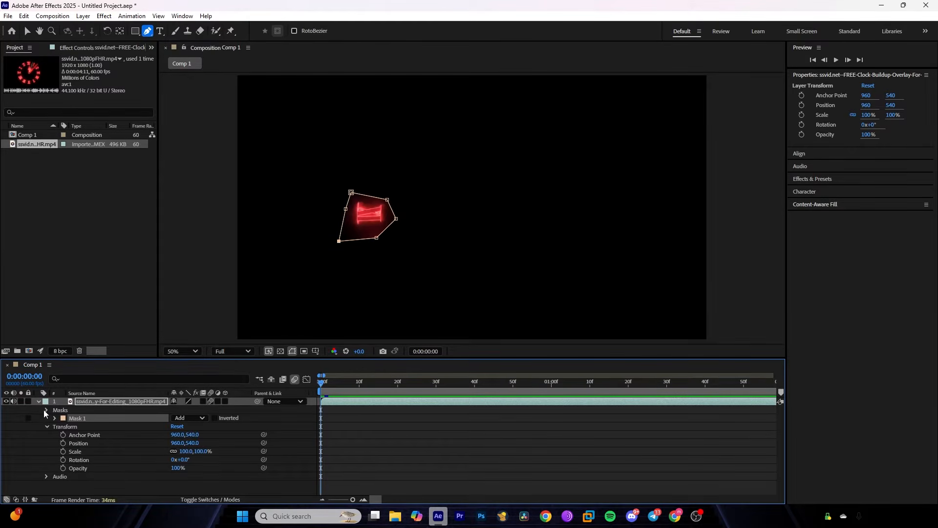
# Step: Collapse the clock layer's Transform group and toggle Mask 1's Inverted option on and off again
pyautogui.click(46, 418)
pyautogui.click(46, 410)
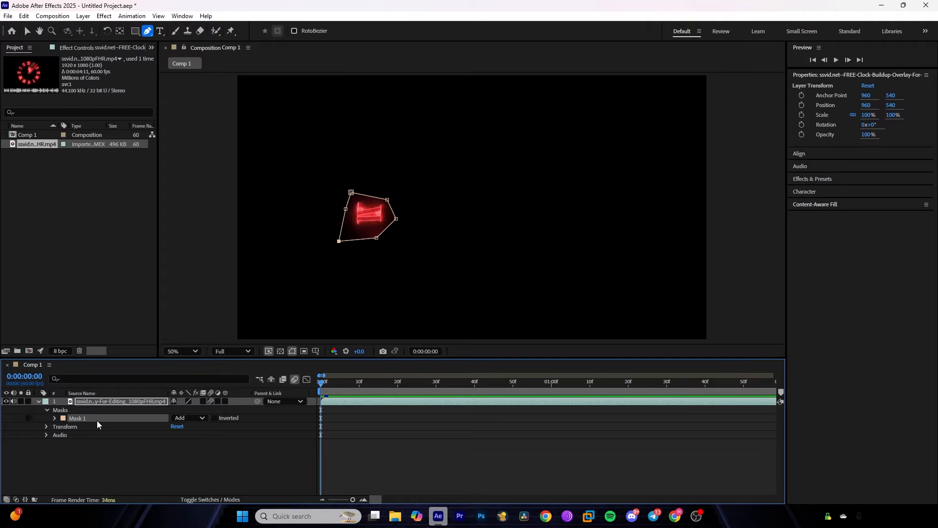
pyautogui.click(216, 418)
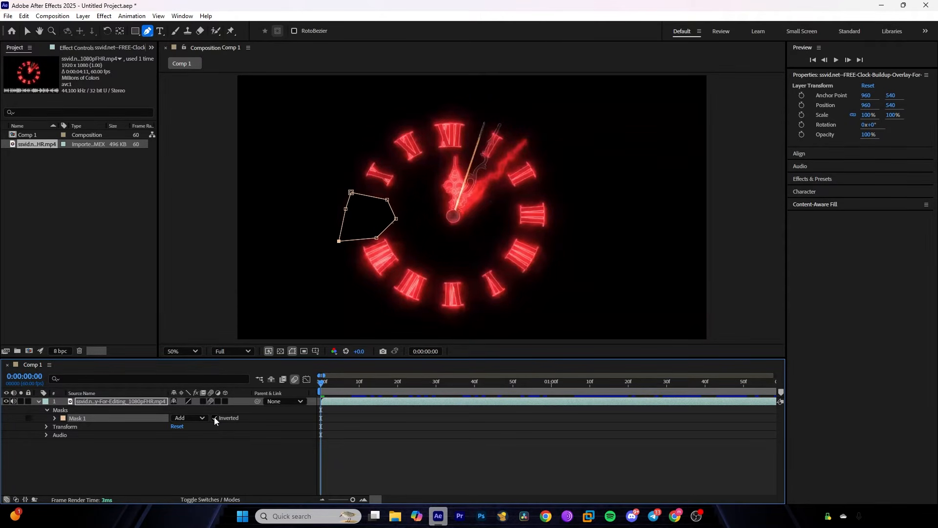
pyautogui.click(215, 419)
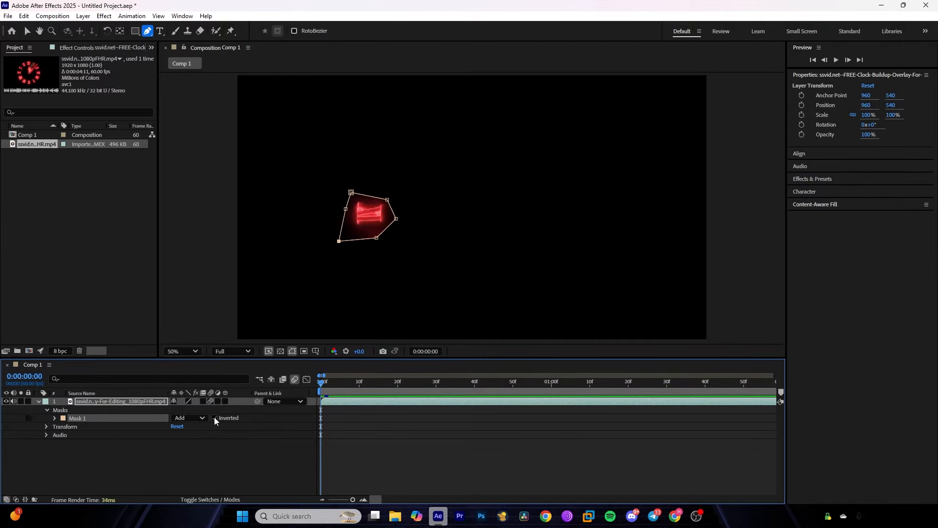
# Step: Expand Mask 1's properties, try increasing its Mask Feather, and undo the change
pyautogui.click(54, 418)
pyautogui.click(240, 444)
pyautogui.click(229, 480)
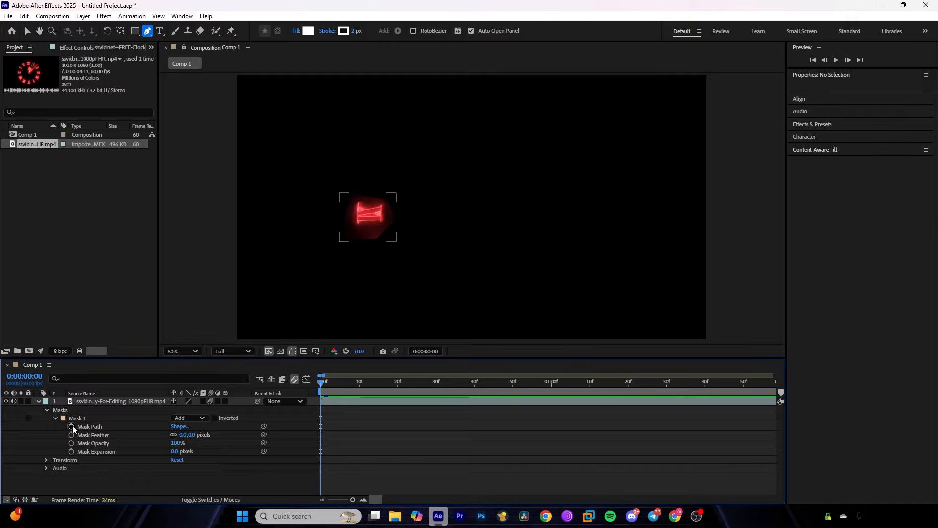
pyautogui.moveTo(188, 434); pyautogui.dragTo(234, 429)
pyautogui.hotkey('ctrl', 'z')
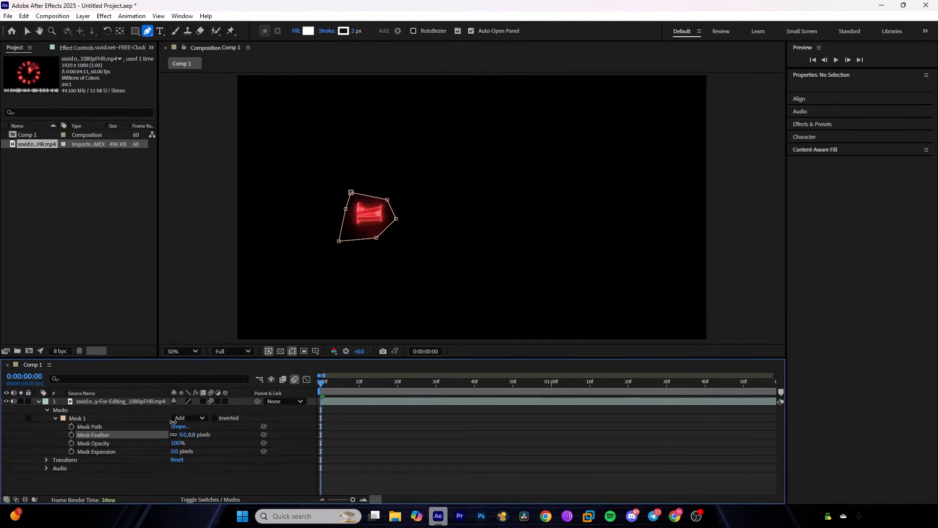
# Step: Switch to the Selection tool, raise Mask 1's feather to 102 pixels, and undo the feather change
pyautogui.click(27, 31)
pyautogui.click(432, 257)
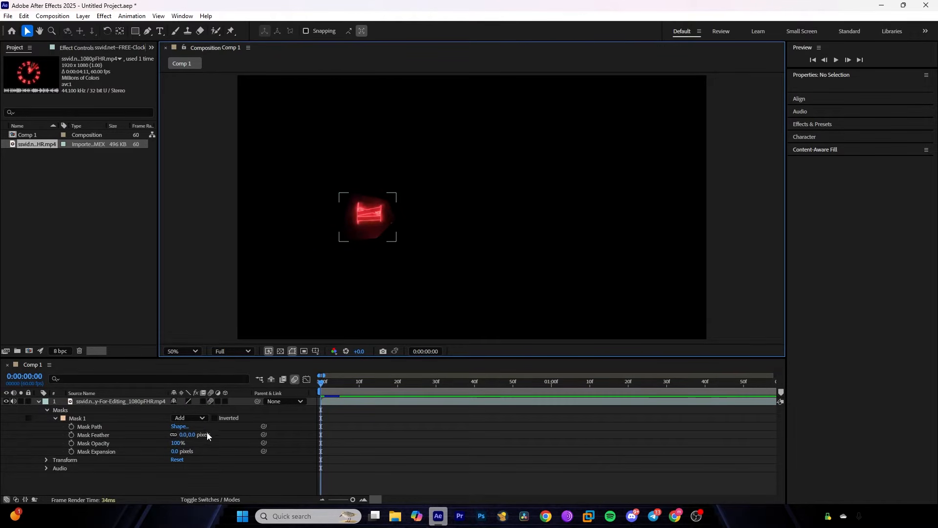
pyautogui.moveTo(188, 435); pyautogui.dragTo(234, 429)
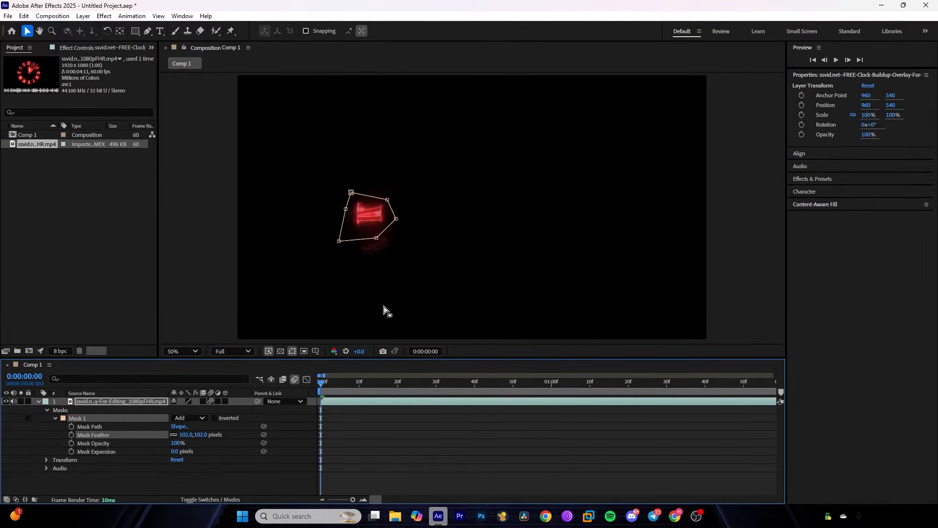
pyautogui.click(383, 306)
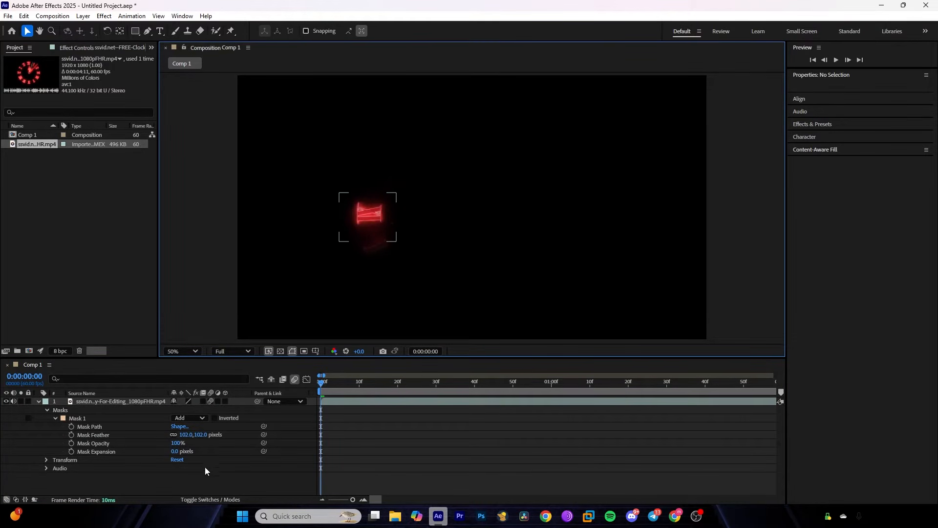
pyautogui.hotkey('ctrl', 'z')
# Step: Try adjusting Mask 1's opacity, and delete the mask from the clock layer
pyautogui.moveTo(179, 443)
pyautogui.mouseDown()
pyautogui.moveTo(69, 445)
pyautogui.moveTo(137, 430)
pyautogui.moveTo(116, 418)
pyautogui.moveTo(180, 445)
pyautogui.moveTo(179, 455)
pyautogui.mouseUp()
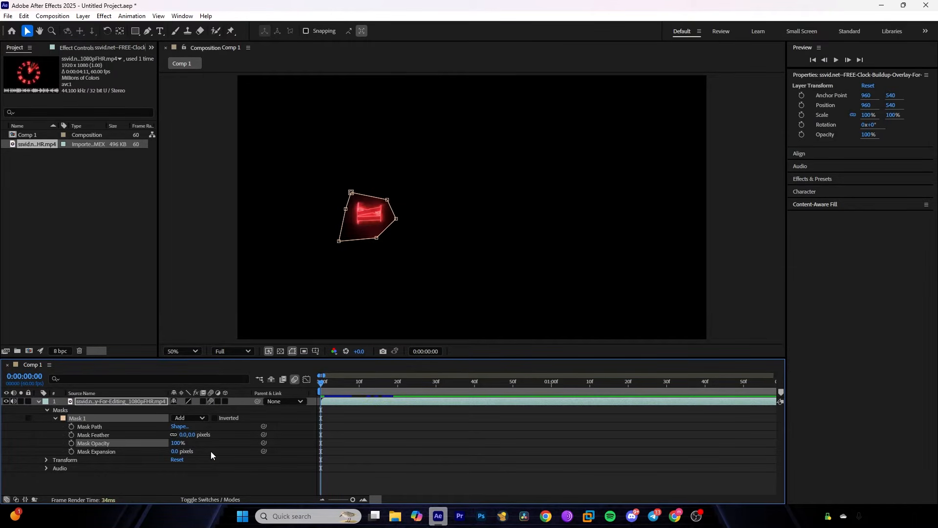
pyautogui.click(91, 418)
pyautogui.press('Delete')
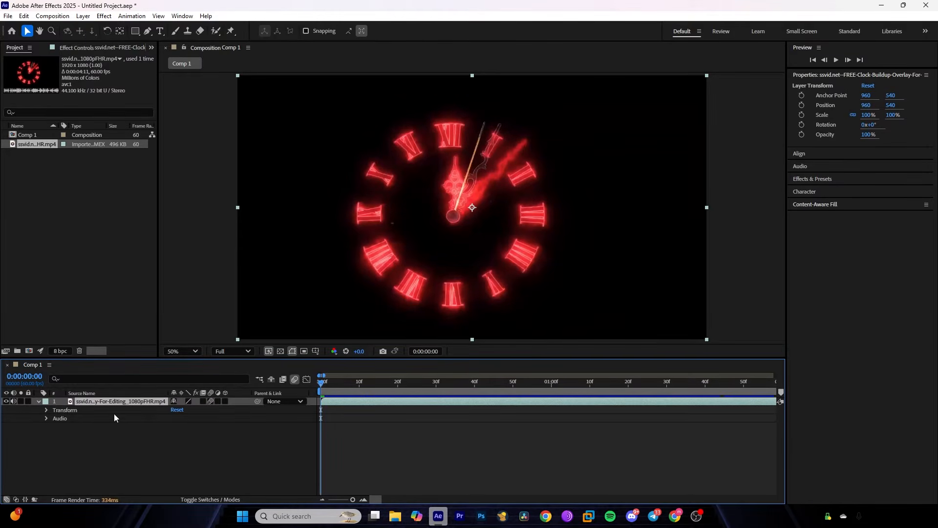
# Step: Add a horizontal text layer reading ILLUSIVEDITING near the middle of the clock
pyautogui.click(163, 37)
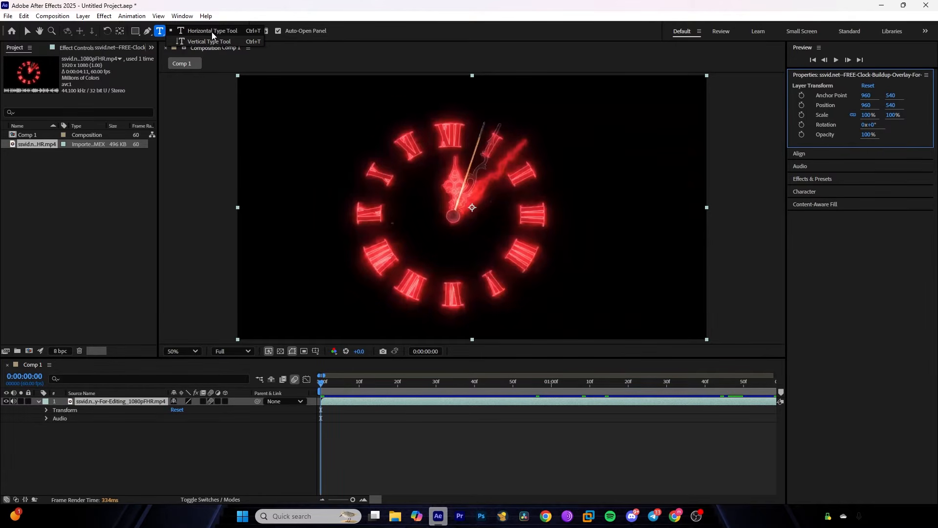
pyautogui.click(215, 31)
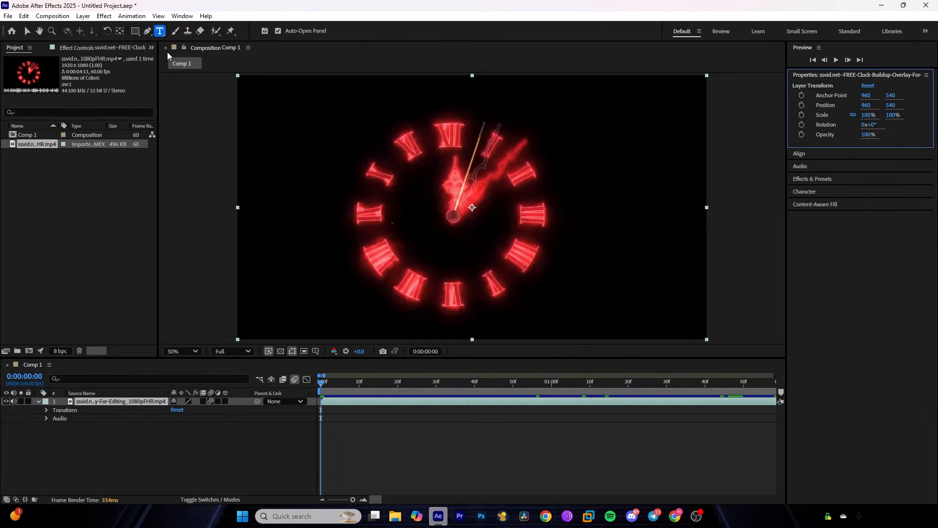
pyautogui.click(432, 204)
pyautogui.write('ILLUSIVEDITING')
pyautogui.click(469, 478)
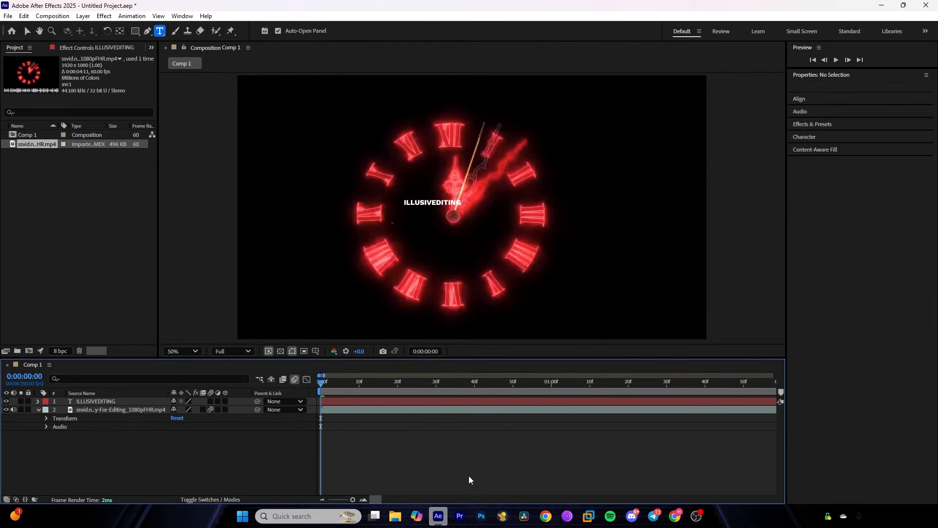
# Step: Hide the clock video layer and select all of the ILLUSIVEDITING text for editing
pyautogui.click(6, 409)
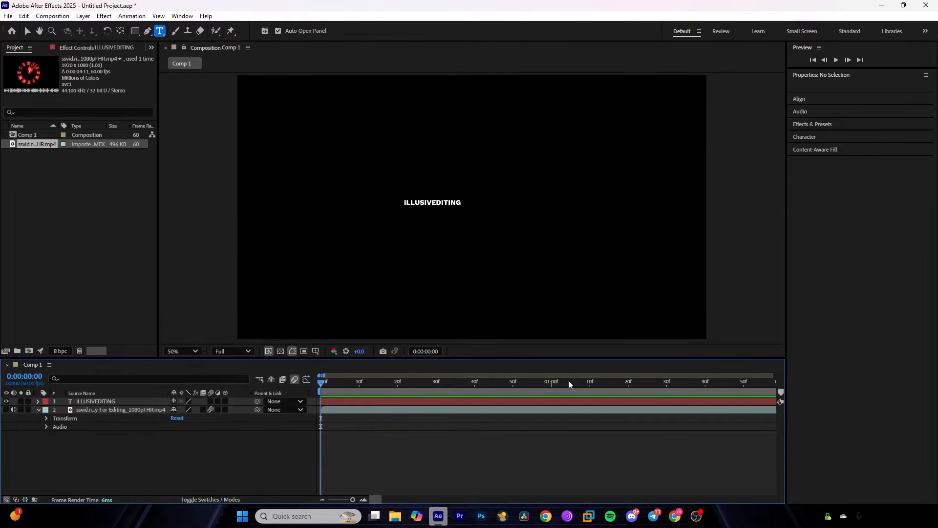
pyautogui.click(348, 403)
pyautogui.press('.')
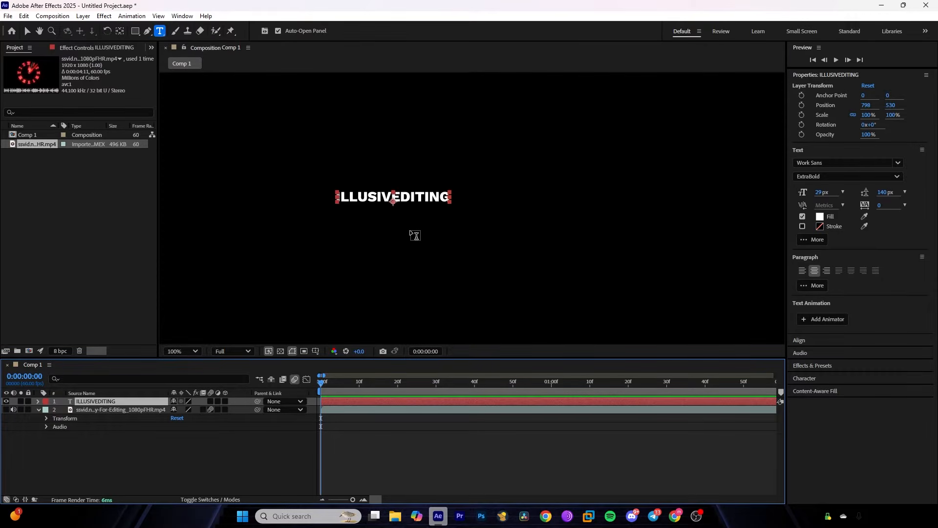
pyautogui.press(',')
pyautogui.press('.')
pyautogui.press('.')
pyautogui.press(',')
pyautogui.press(',')
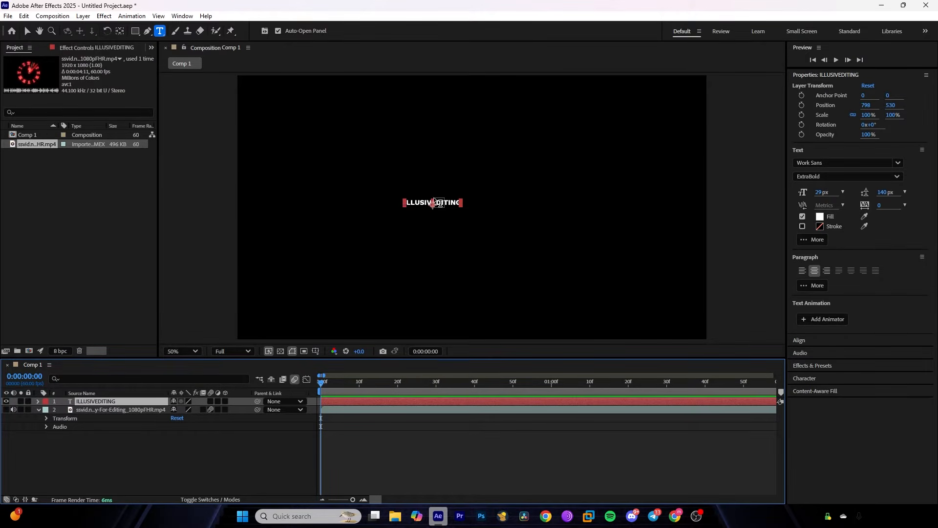
pyautogui.doubleClick(419, 203)
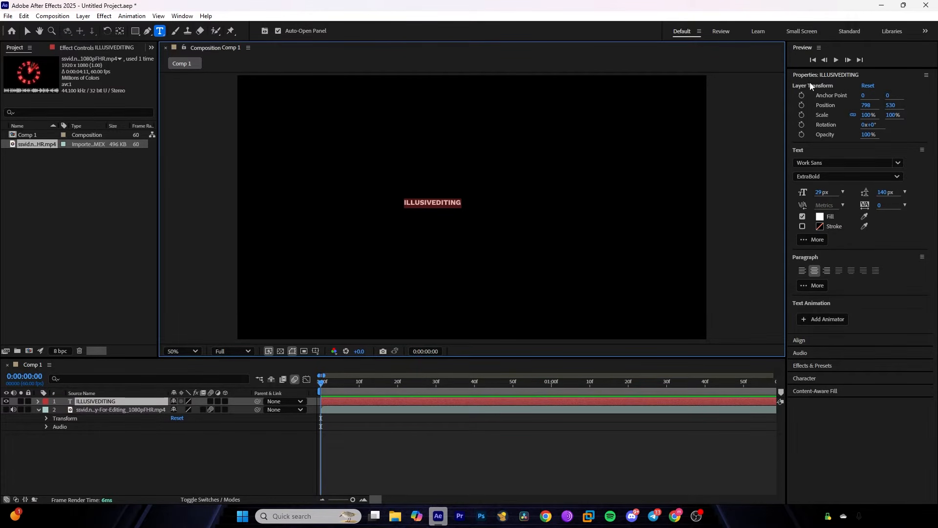
# Step: Review the Character settings of the selected text and collapse them again
pyautogui.click(802, 378)
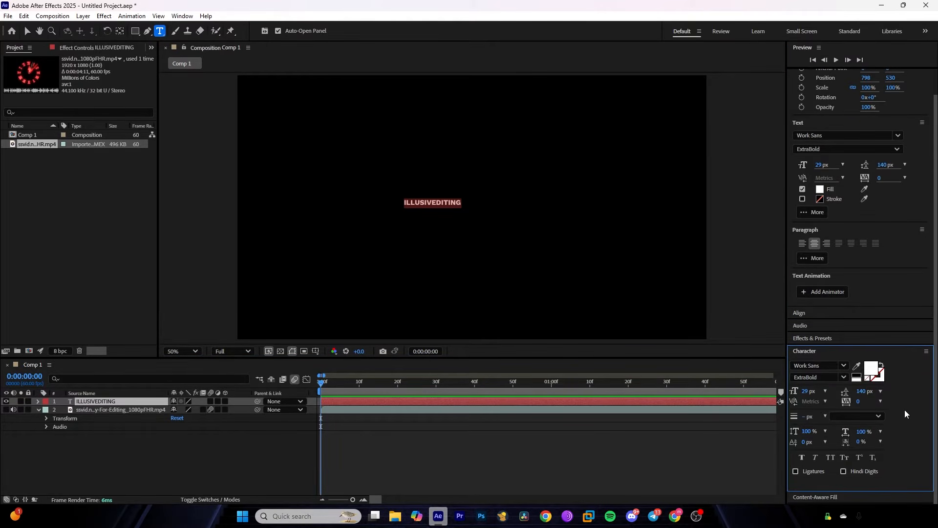
pyautogui.scroll(2, 907, 409)
pyautogui.click(850, 378)
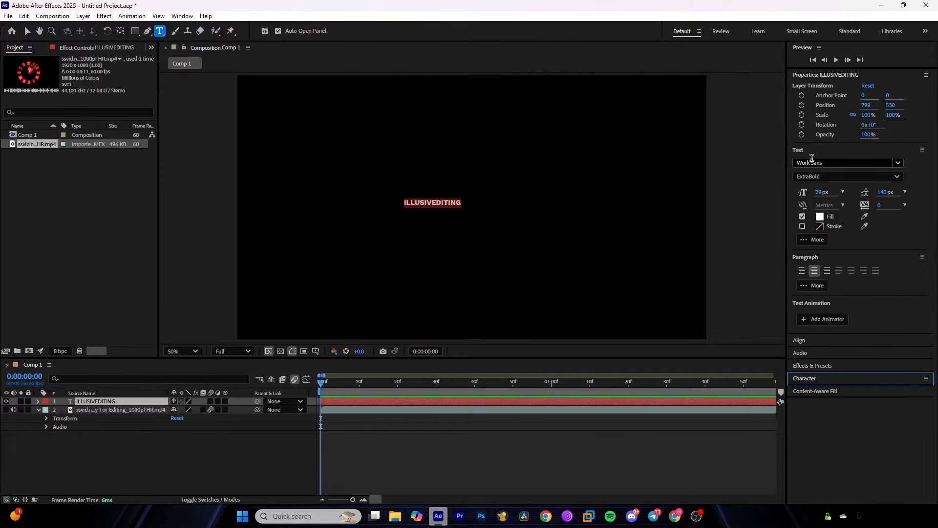
# Step: Try the Yourmate font on the text, and return it to Work Sans ExtraBold
pyautogui.click(898, 163)
pyautogui.scroll(3, 894, 200)
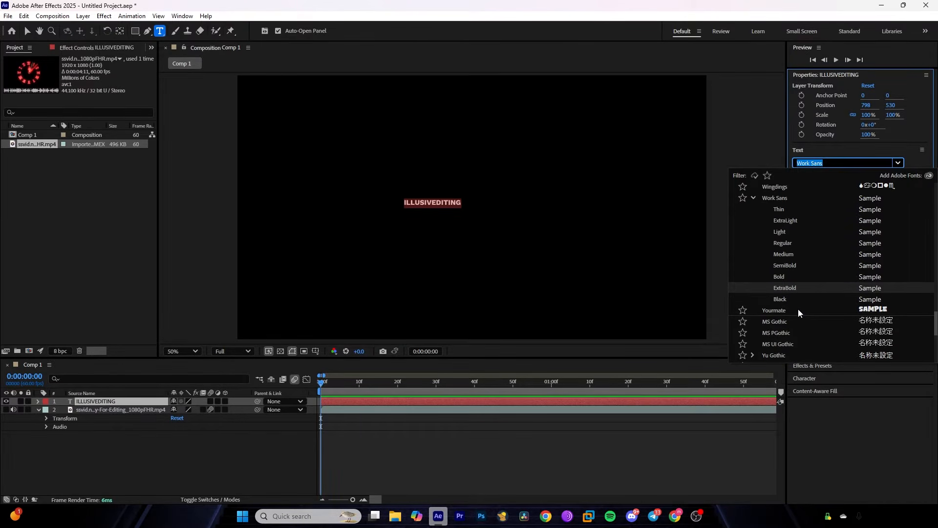
pyautogui.click(799, 310)
pyautogui.press('.')
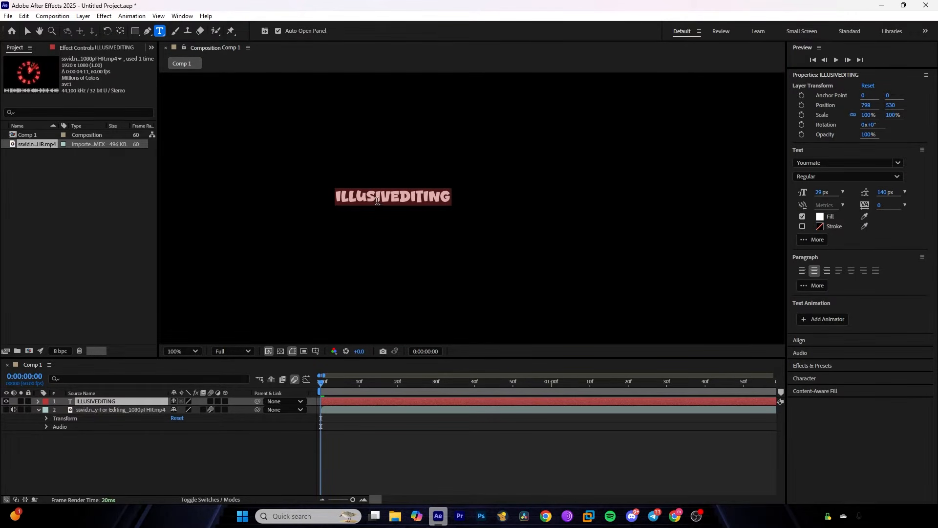
pyautogui.press(',')
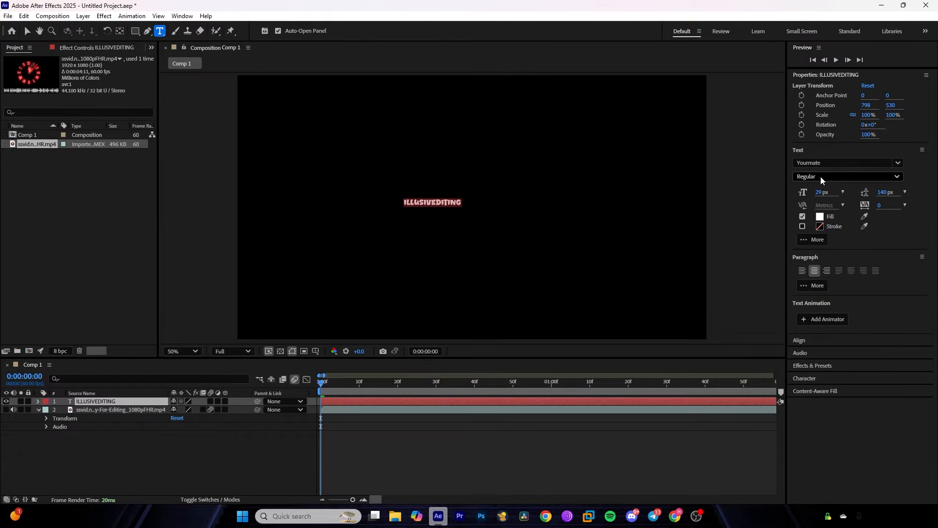
pyautogui.click(897, 164)
pyautogui.scroll(2, 869, 229)
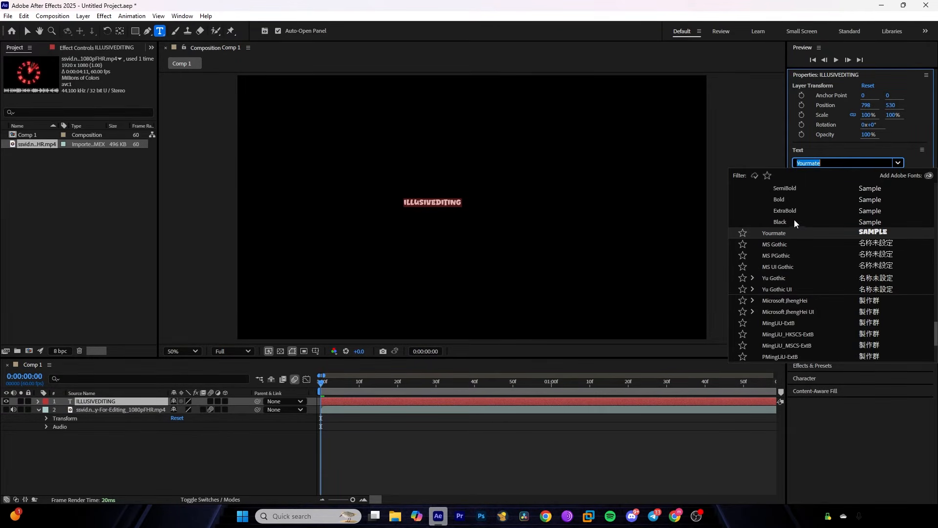
pyautogui.click(796, 213)
# Step: Try the Thin, ExtraLight and Light styles of Work Sans on the text, and settle on Black
pyautogui.click(895, 177)
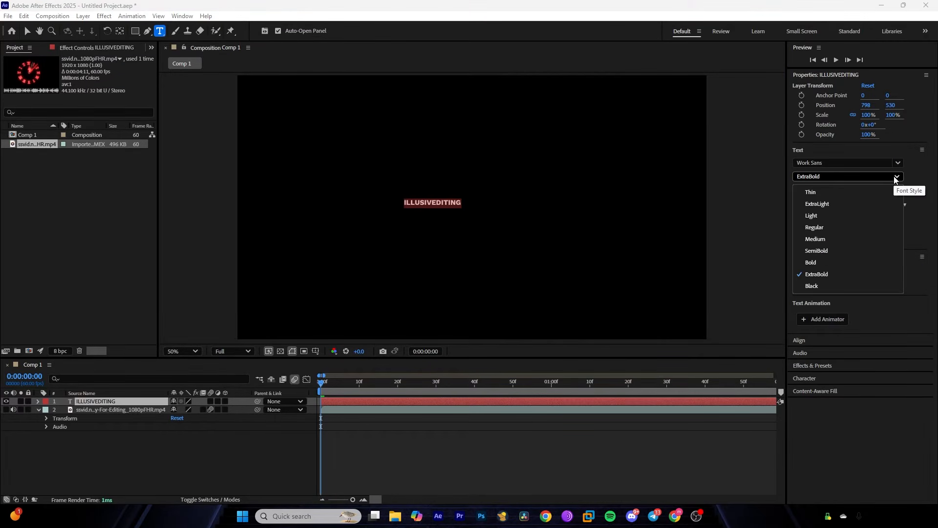
pyautogui.click(821, 192)
pyautogui.click(826, 176)
pyautogui.click(817, 203)
pyautogui.click(831, 176)
pyautogui.click(812, 216)
pyautogui.click(830, 177)
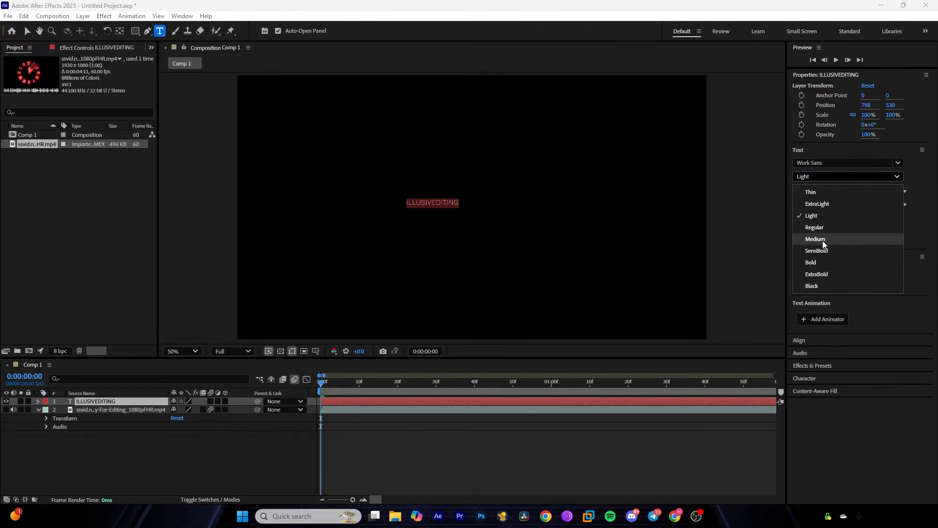
pyautogui.click(811, 286)
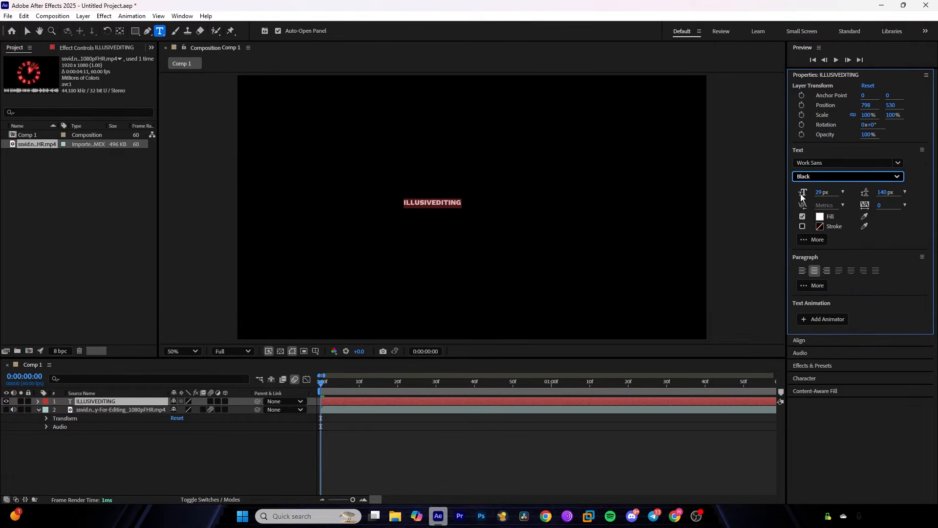
# Step: Set the text's font size to 133 px and split it into ILLUSIVE and EDITING on two lines
pyautogui.moveTo(814, 194); pyautogui.dragTo(867, 195)
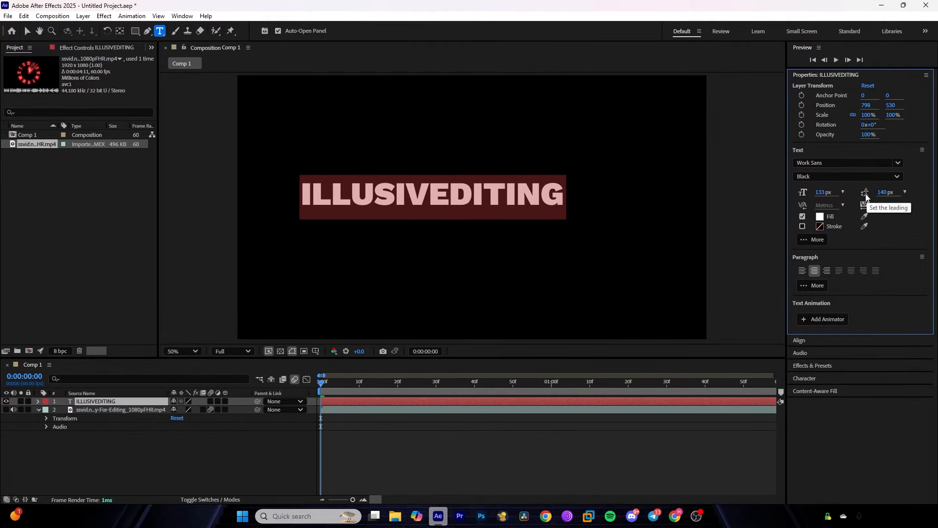
pyautogui.click(444, 205)
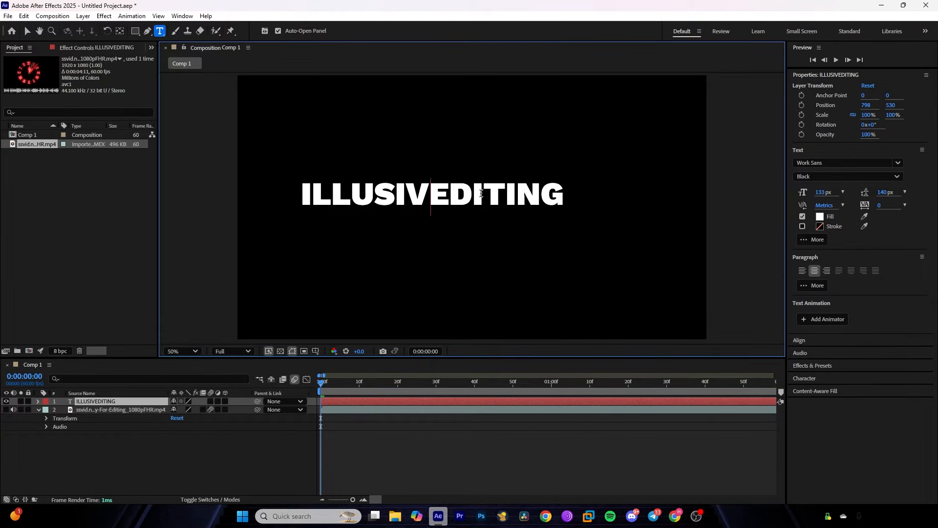
pyautogui.write('e')
pyautogui.press('BackSpace')
pyautogui.write('E')
pyautogui.press('Return')
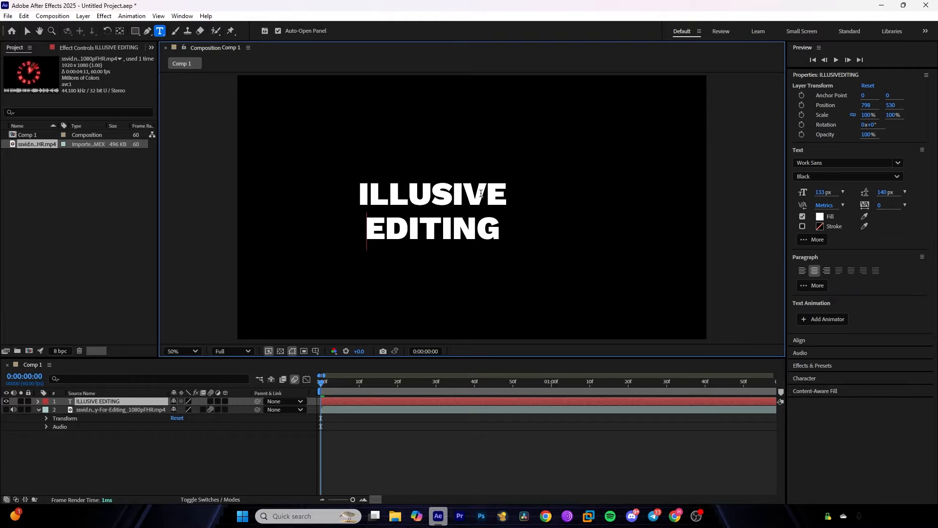
# Step: Move the two-line text to about 928, 502 near the frame's centre and set its leading to 112 px
pyautogui.moveTo(532, 242); pyautogui.dragTo(563, 235)
pyautogui.hotkey('ctrl', 'a')
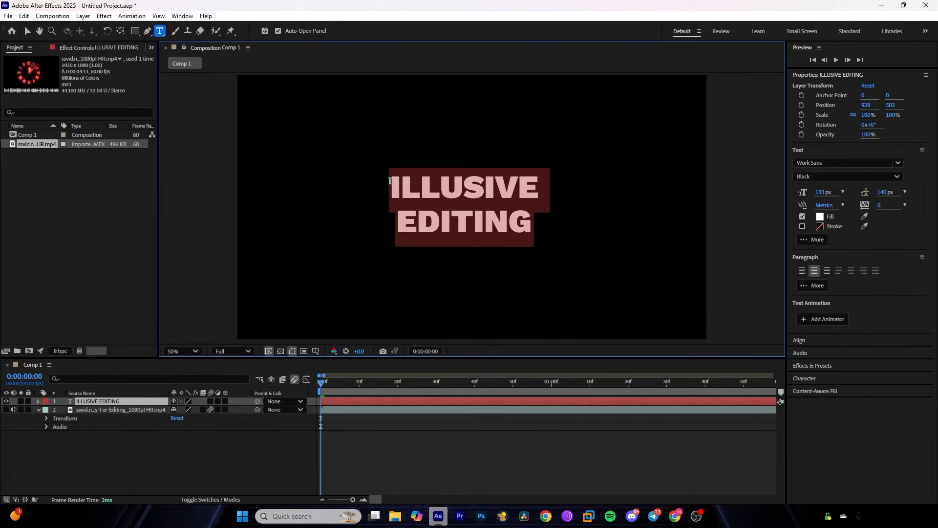
pyautogui.moveTo(882, 196); pyautogui.dragTo(863, 186)
pyautogui.click(871, 178)
pyautogui.click(915, 195)
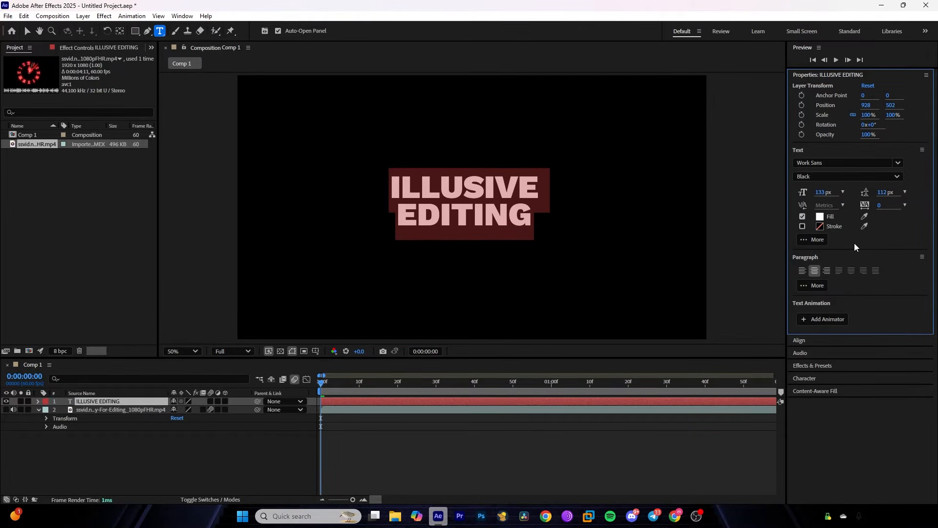
# Step: Try a tracking of 681 on the text, undo it, and set the leading to 100 px
pyautogui.moveTo(879, 206); pyautogui.dragTo(936, 206)
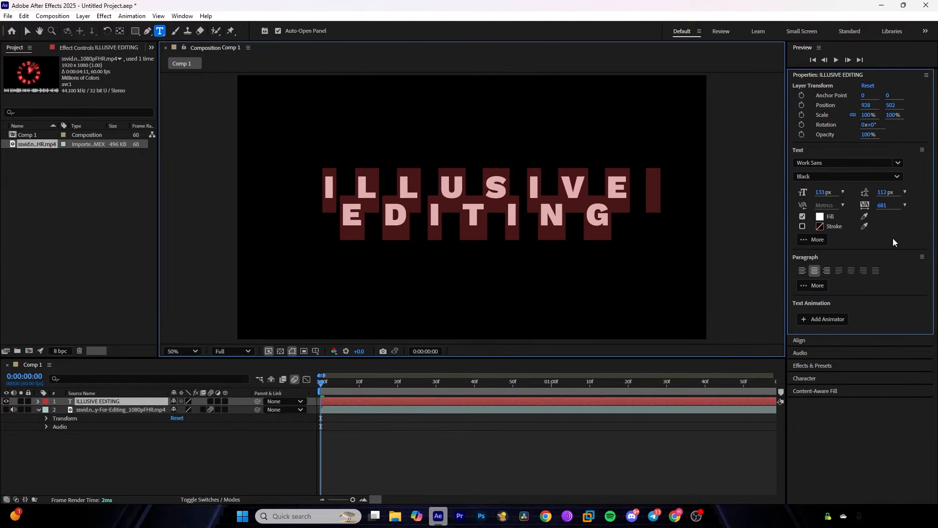
pyautogui.hotkey('ctrl', 'z')
pyautogui.click(885, 191)
pyautogui.write('100')
pyautogui.press('Return')
pyautogui.click(899, 225)
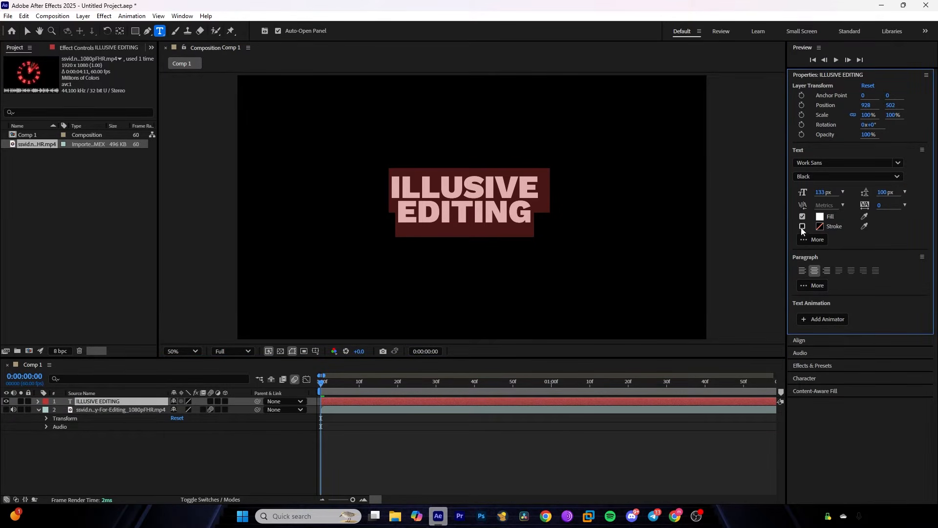
# Step: Turn off the text's fill and give the letters a white 4 px stroke
pyautogui.click(802, 217)
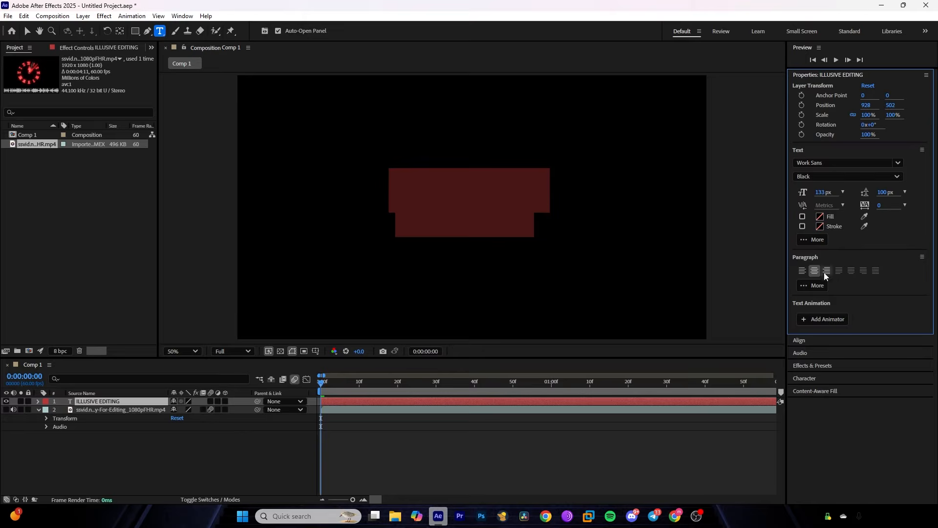
pyautogui.click(802, 226)
pyautogui.scroll(1, 463, 206)
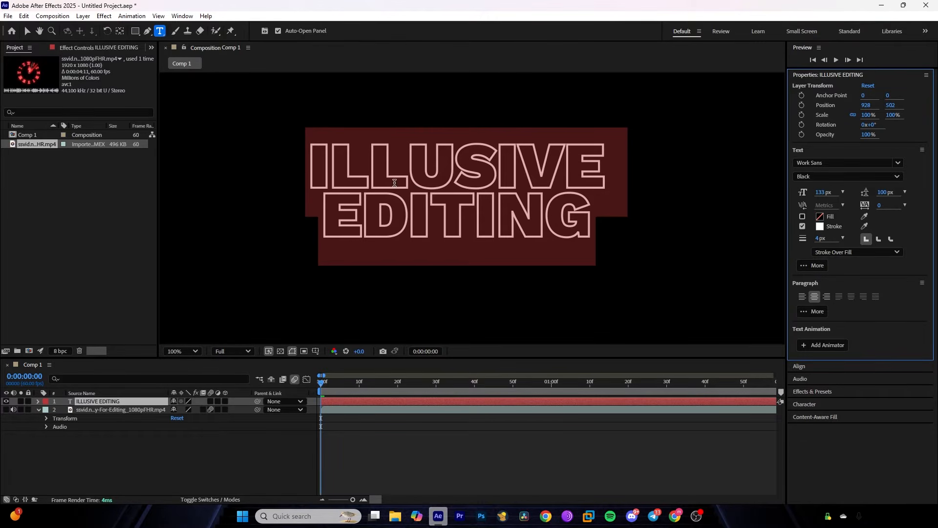
# Step: Try a 2 px stroke width and compare the Fill Over Stroke and Stroke Over Fill orders on the text
pyautogui.moveTo(820, 238)
pyautogui.mouseDown()
pyautogui.moveTo(841, 238)
pyautogui.moveTo(806, 239)
pyautogui.moveTo(822, 240)
pyautogui.mouseUp()
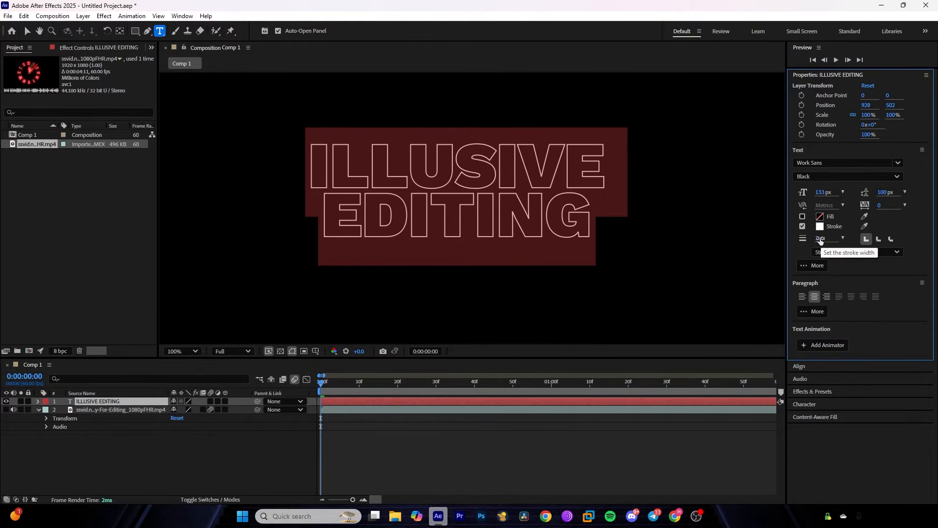
pyautogui.click(845, 252)
pyautogui.click(848, 253)
pyautogui.click(843, 253)
pyautogui.click(841, 267)
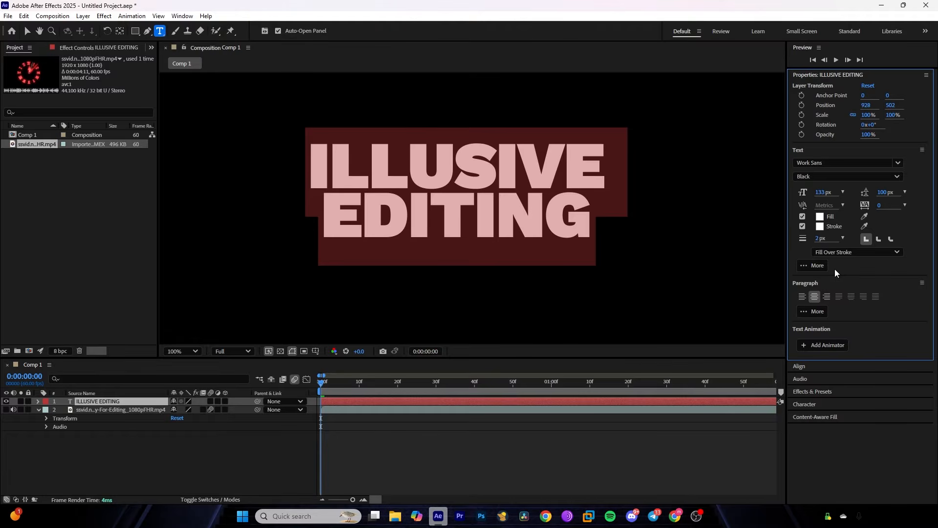
pyautogui.click(841, 254)
pyautogui.click(842, 276)
# Step: Turn the text's fill back on and remove its stroke
pyautogui.click(802, 217)
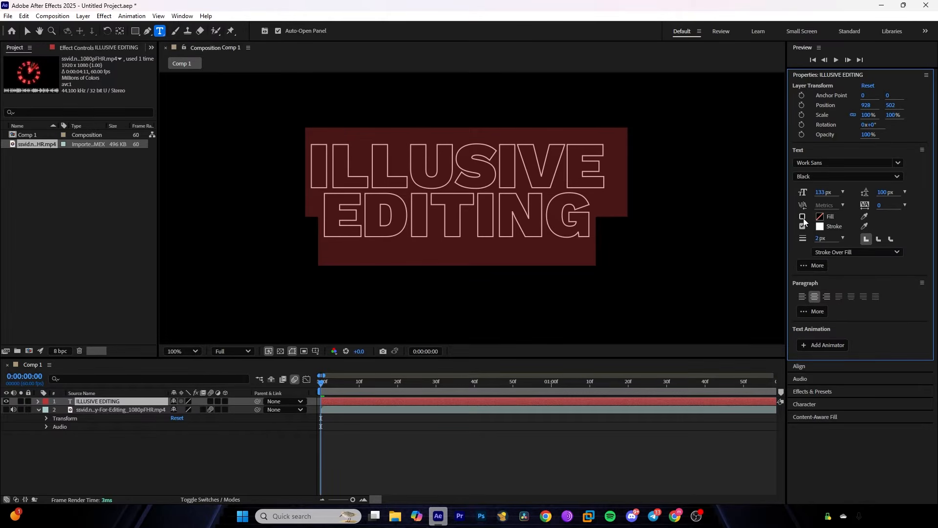
pyautogui.click(801, 217)
pyautogui.click(802, 226)
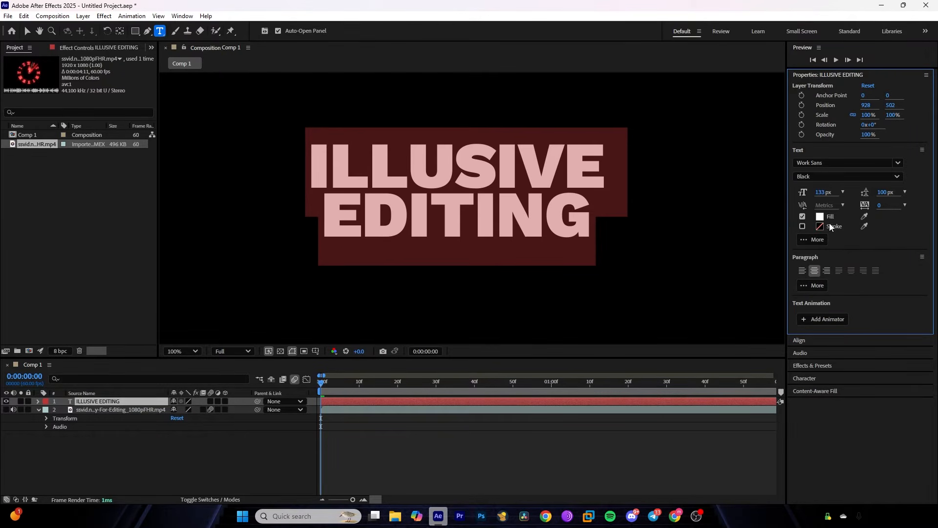
# Step: Try left alignment on the two-line text, inspect its edge up close, and restore centre alignment
pyautogui.scroll(-2, 530, 198)
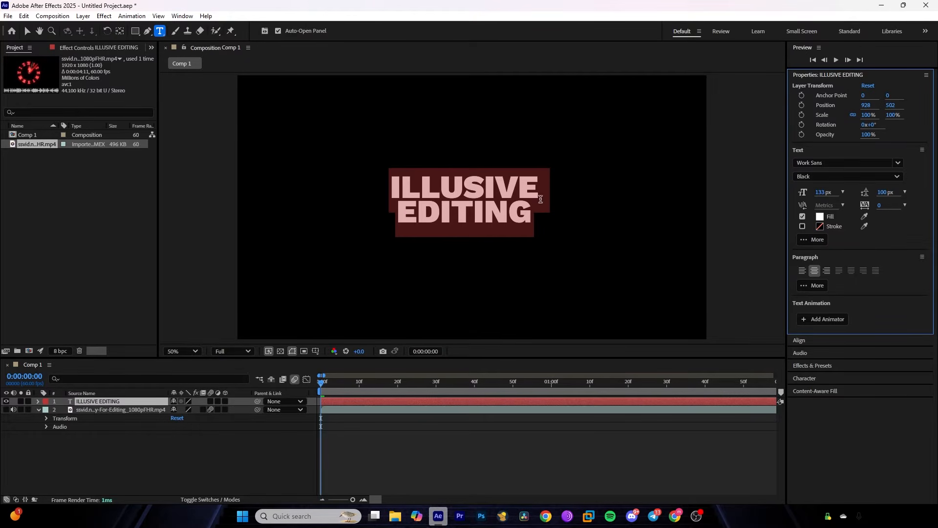
pyautogui.click(803, 271)
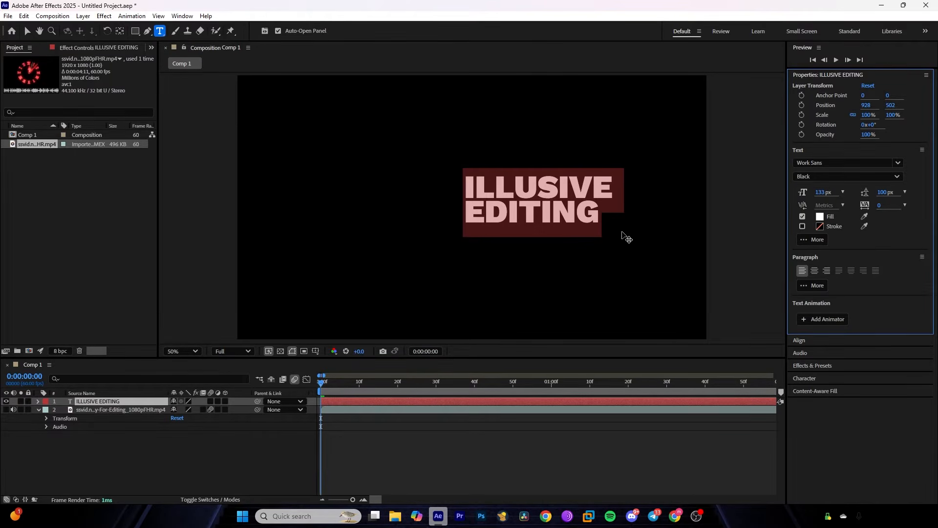
pyautogui.press('.')
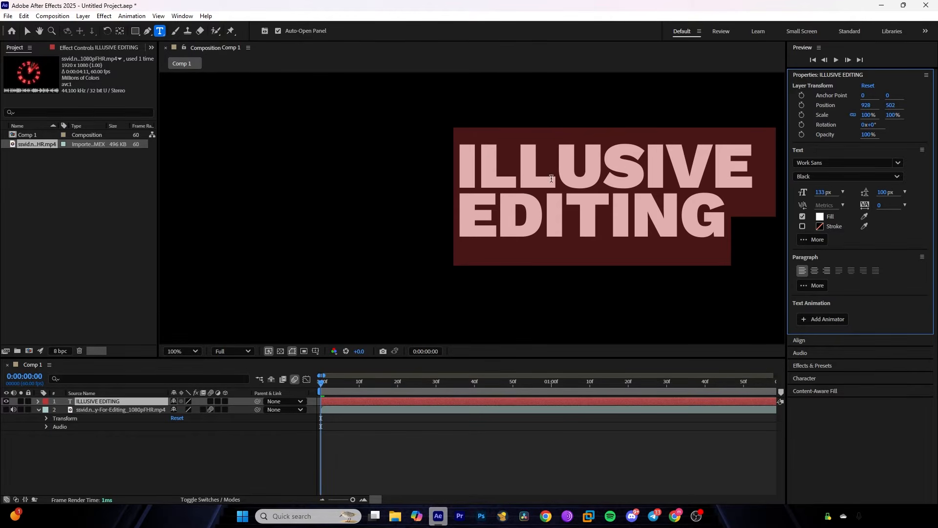
pyautogui.press('.')
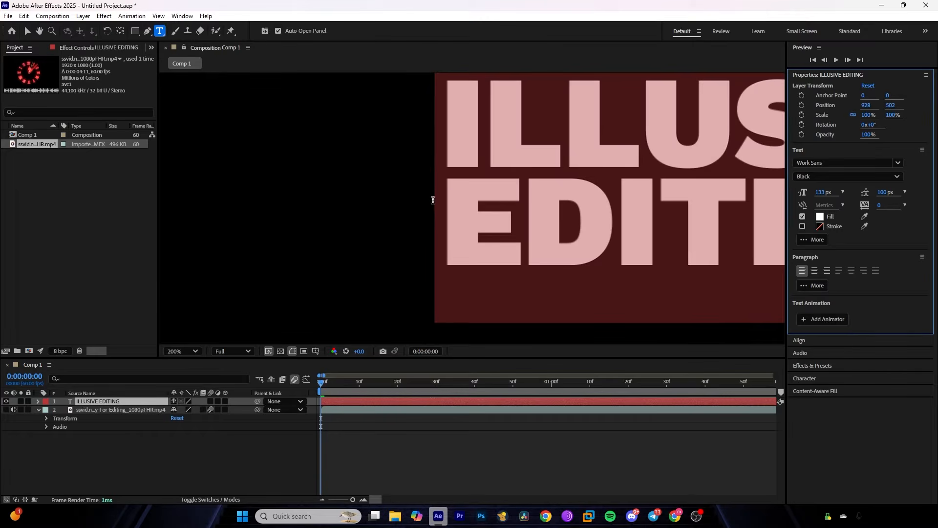
pyautogui.press(',')
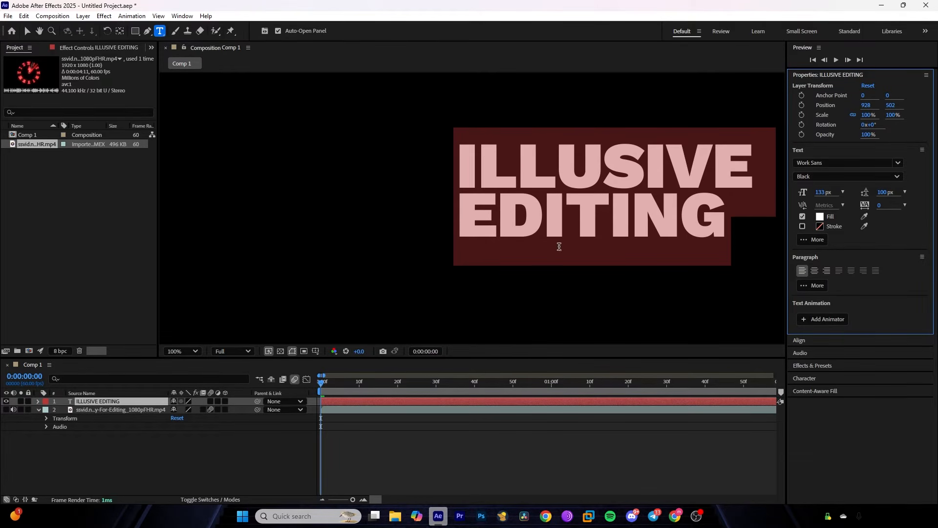
pyautogui.click(815, 270)
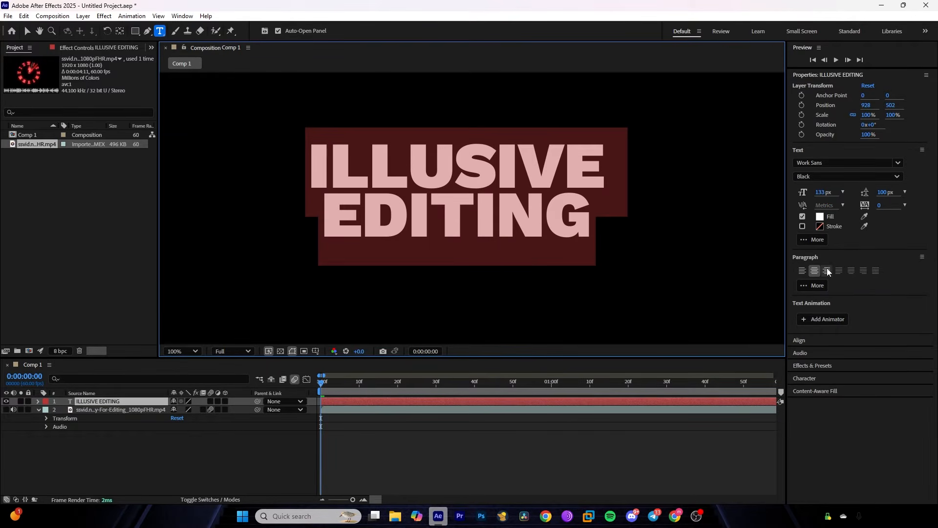
# Step: Try right alignment on the text, reselect the two lines, and set them back to centre alignment
pyautogui.click(826, 270)
pyautogui.click(454, 227)
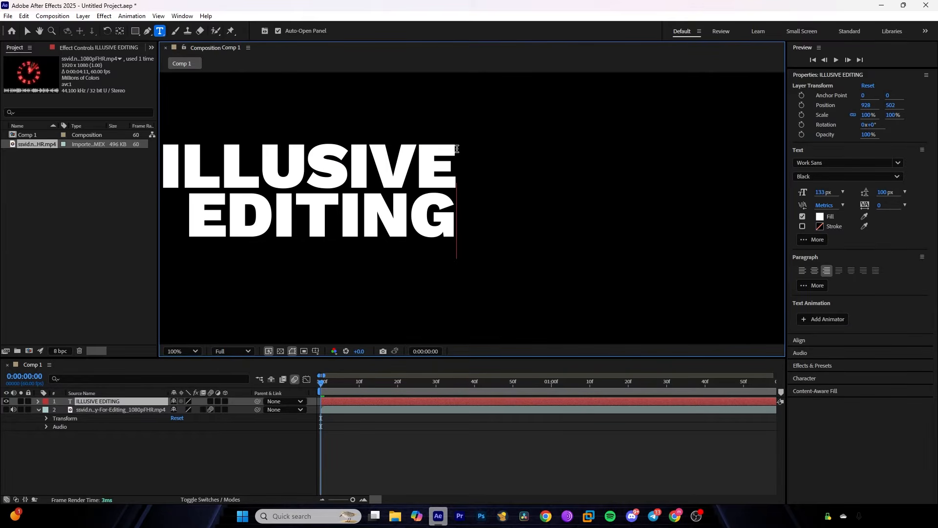
pyautogui.scroll(-2, 448, 166)
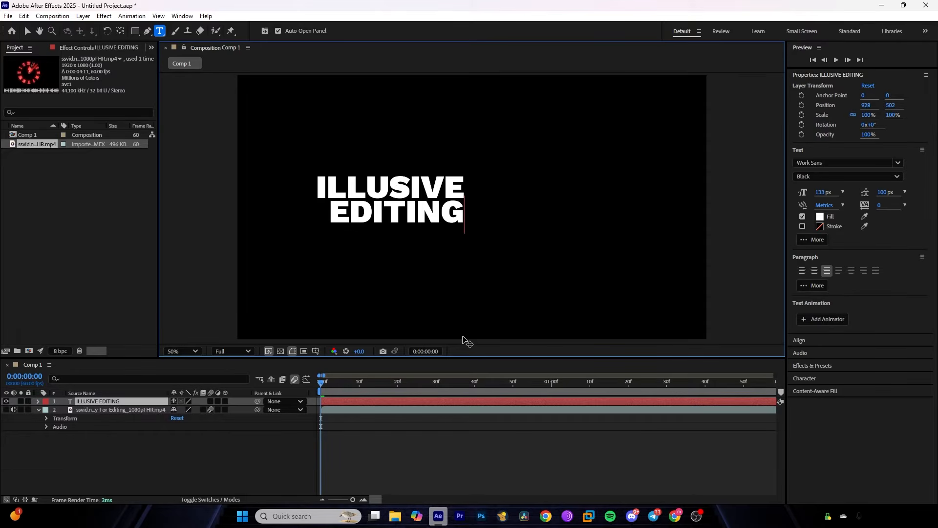
pyautogui.moveTo(477, 237); pyautogui.dragTo(284, 165)
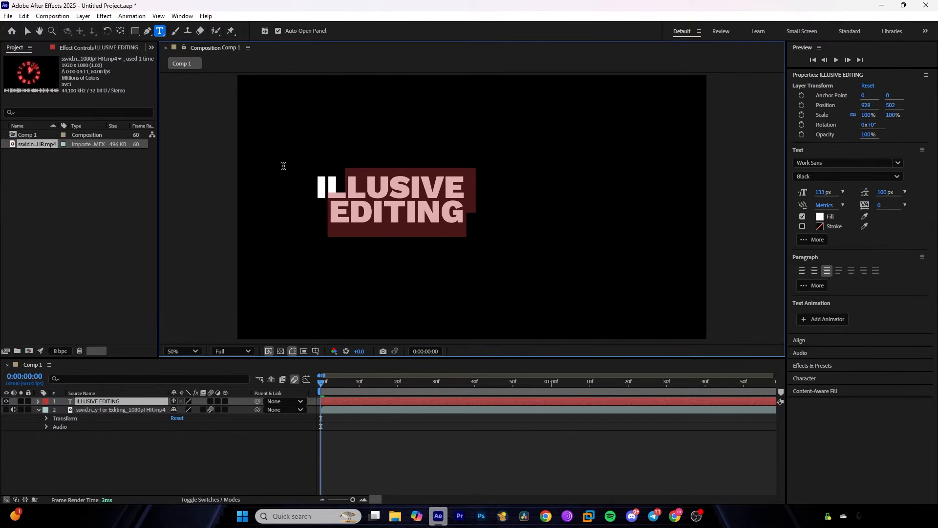
pyautogui.click(815, 271)
# Step: Examine the properties offered for text animators and collapse the text layer's properties
pyautogui.click(822, 319)
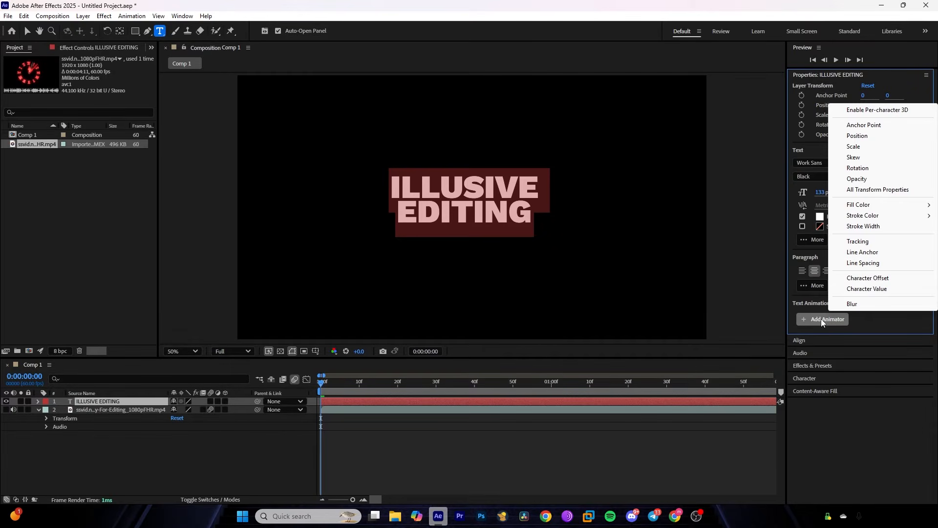
pyautogui.click(838, 429)
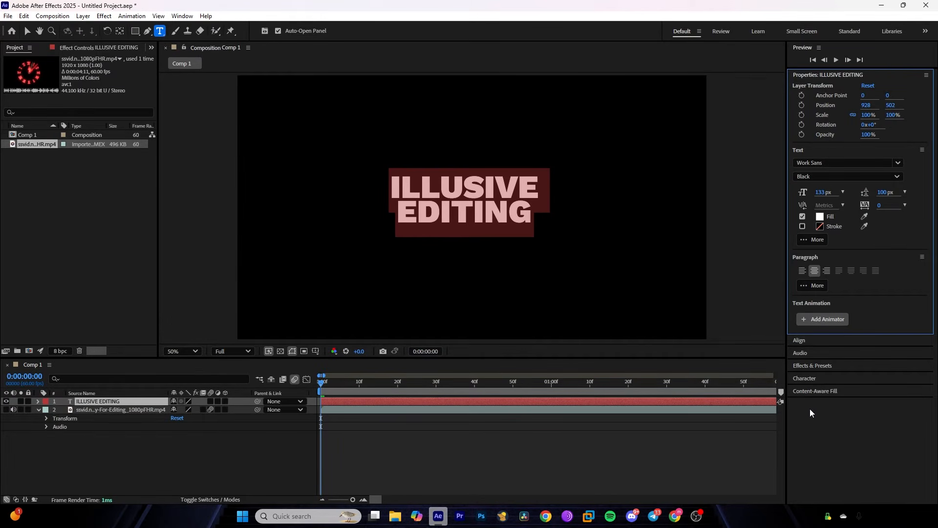
pyautogui.click(839, 72)
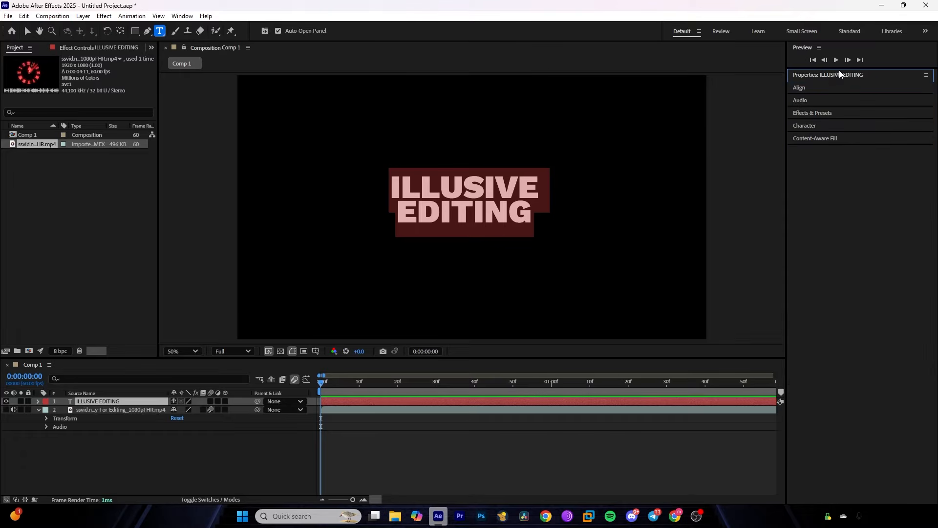
# Step: Move the two-line text slightly down and right, off the composition's centre
pyautogui.scroll(-1, 592, 158)
pyautogui.scroll(1, 585, 176)
pyautogui.scroll(-1, 593, 170)
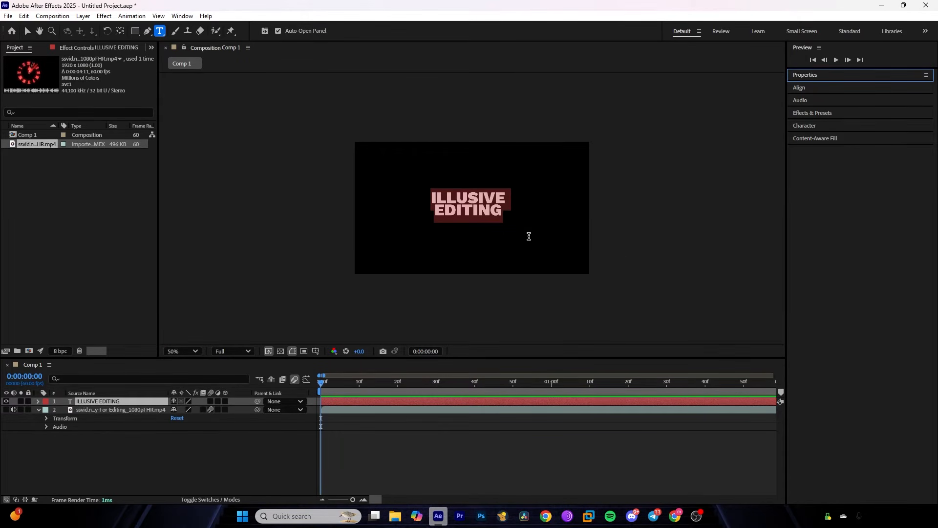
pyautogui.scroll(1, 530, 234)
pyautogui.moveTo(571, 255)
pyautogui.mouseDown()
pyautogui.moveTo(610, 290)
pyautogui.moveTo(589, 259)
pyautogui.moveTo(579, 267)
pyautogui.mouseUp()
pyautogui.scroll(-1, 562, 260)
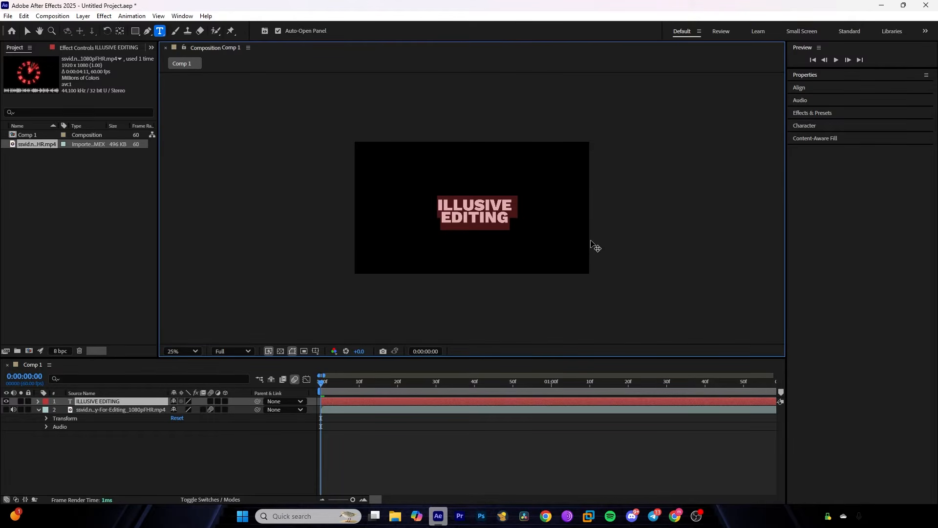
# Step: Open the Align options and centre the text layer horizontally and vertically in the composition
pyautogui.click(799, 89)
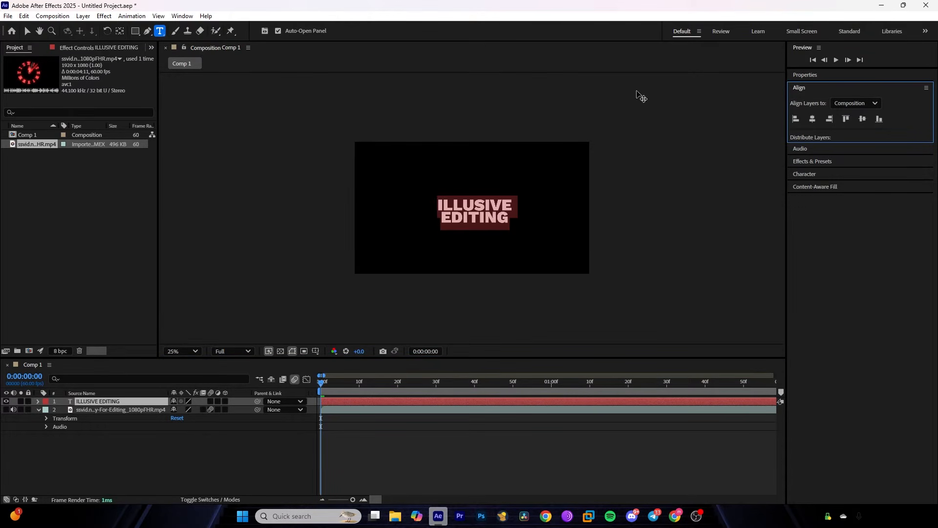
pyautogui.click(182, 16)
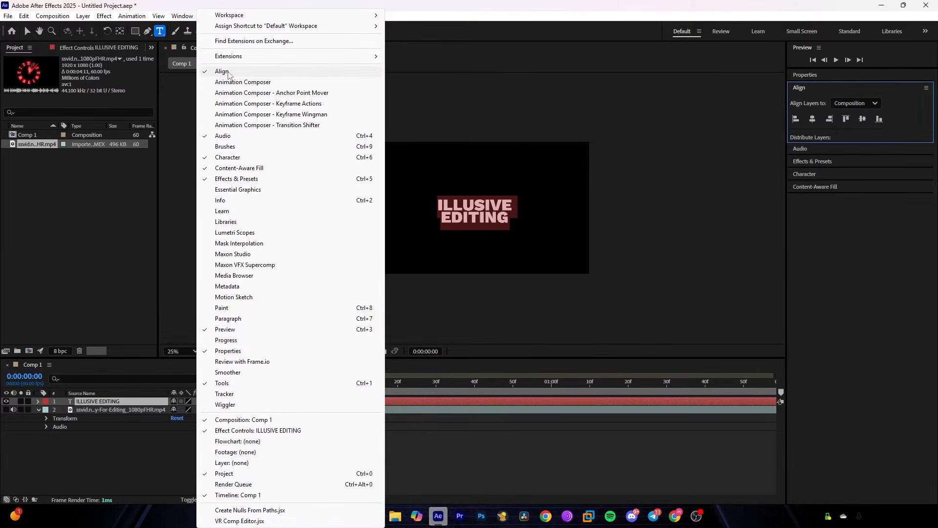
pyautogui.click(805, 89)
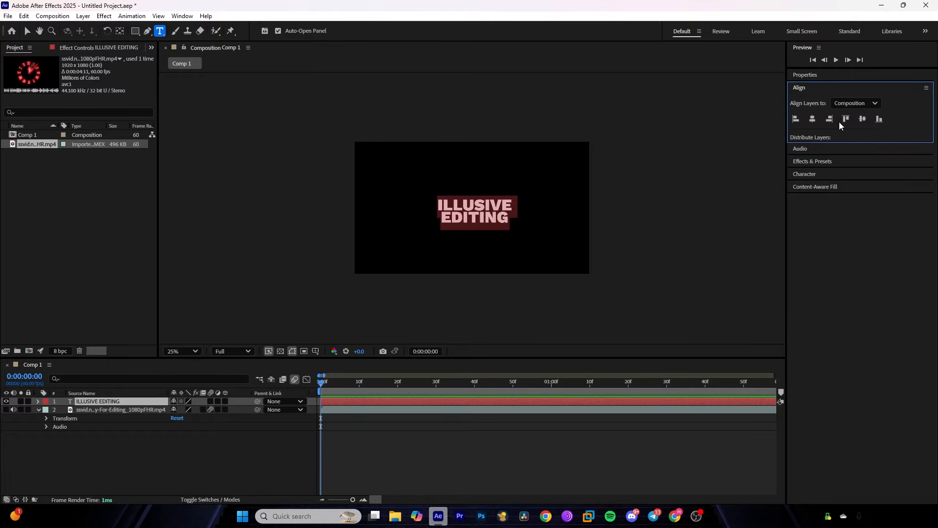
pyautogui.click(813, 119)
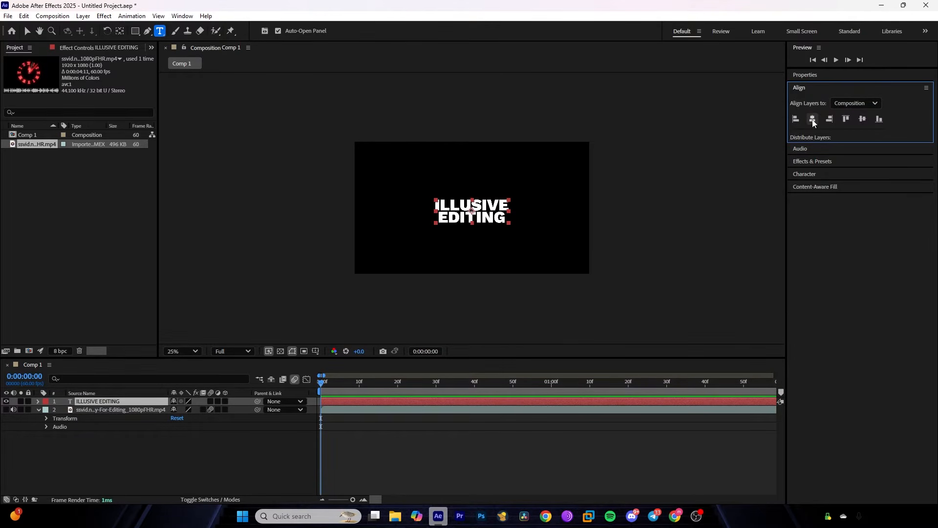
pyautogui.click(859, 120)
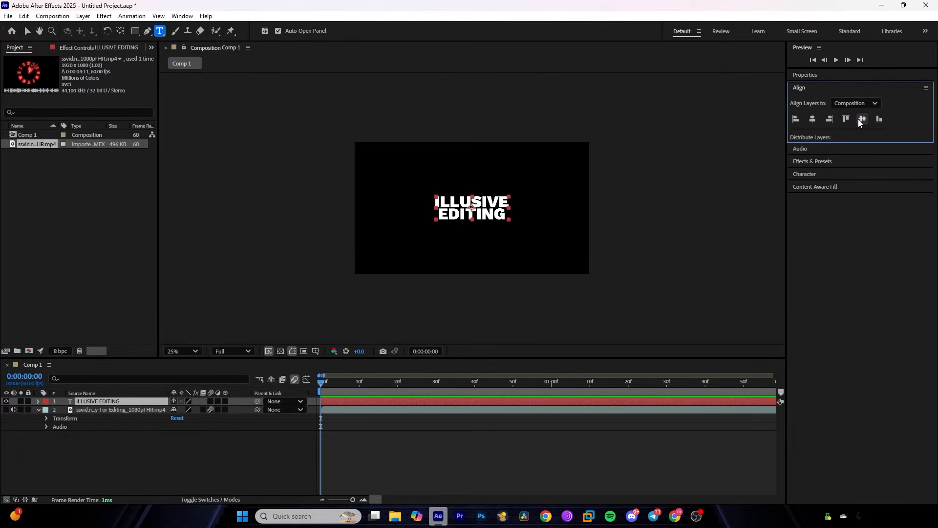
# Step: Try aligning the text to the composition's left, right and bottom edges, and centre it again both ways
pyautogui.click(799, 119)
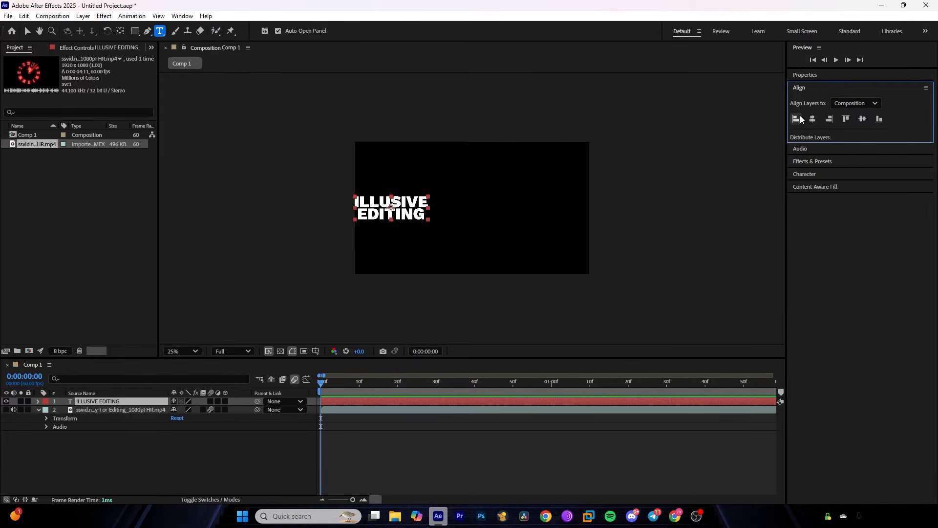
pyautogui.click(829, 119)
pyautogui.click(878, 120)
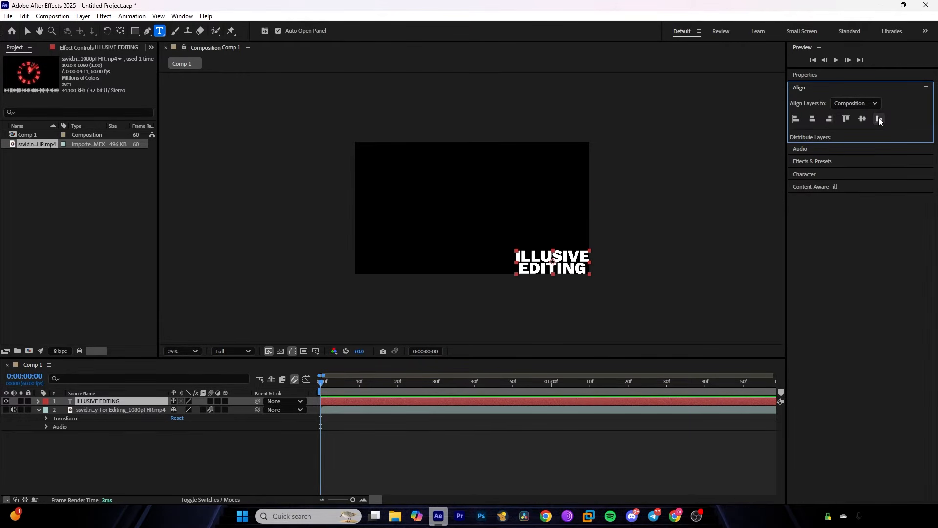
pyautogui.click(812, 120)
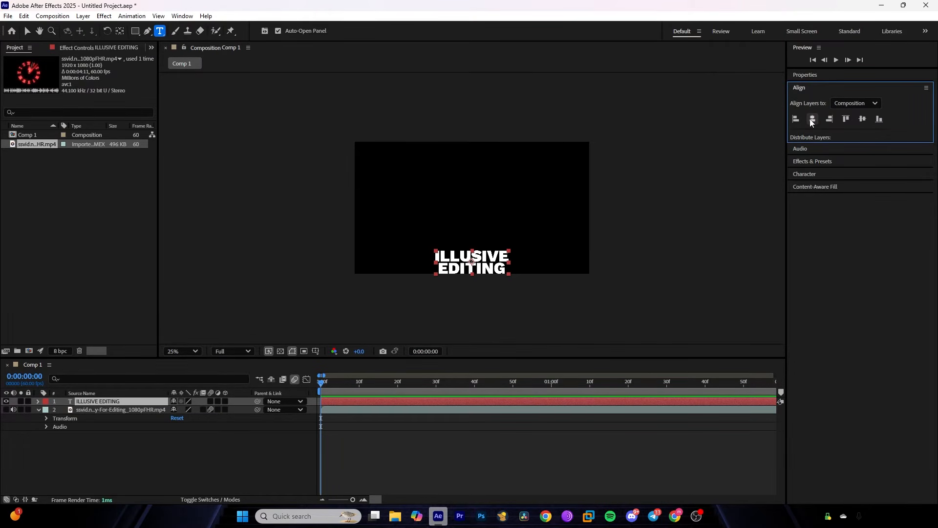
pyautogui.click(862, 119)
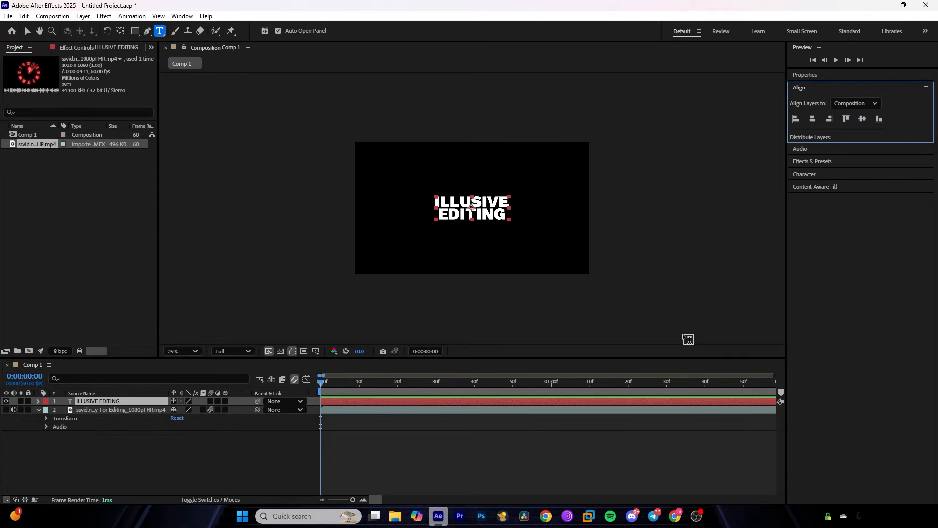
# Step: Deselect the text layer and look through the effect categories in Effects & Presets
pyautogui.scroll(3, 425, 152)
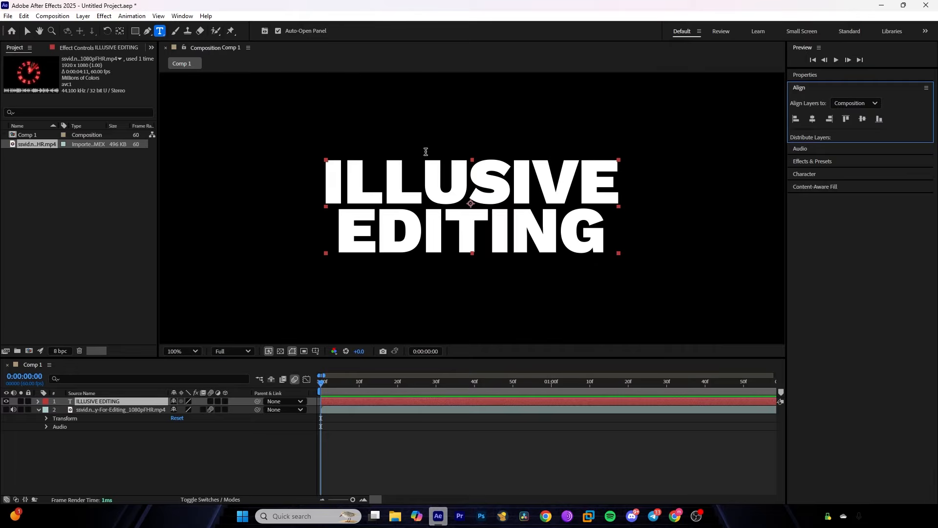
pyautogui.scroll(-1, 433, 156)
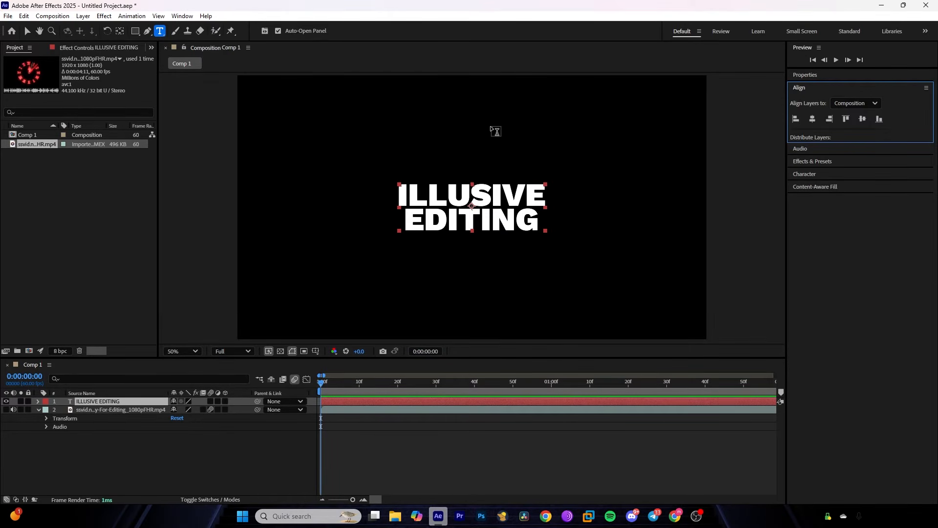
pyautogui.click(377, 449)
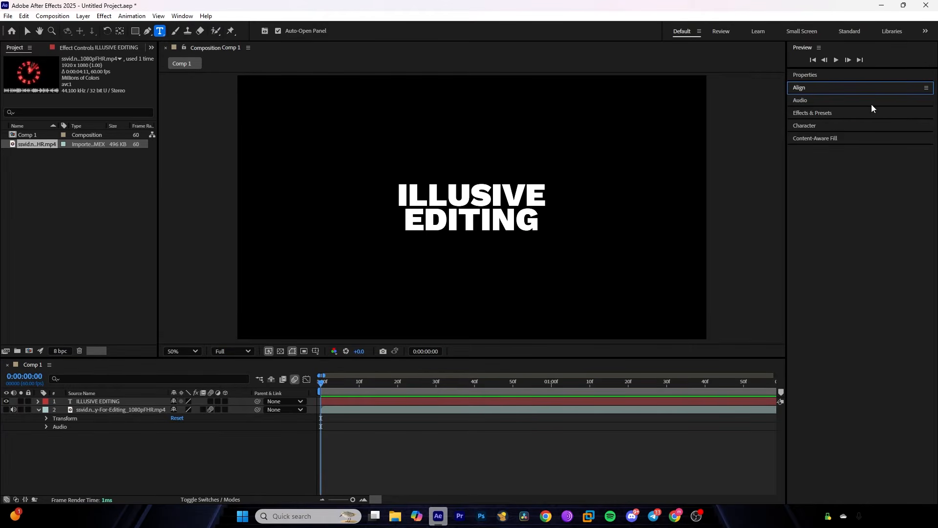
pyautogui.click(803, 113)
pyautogui.scroll(-5, 803, 268)
pyautogui.scroll(5, 840, 332)
pyautogui.scroll(-5, 840, 333)
pyautogui.scroll(5, 845, 349)
pyautogui.scroll(-2, 837, 311)
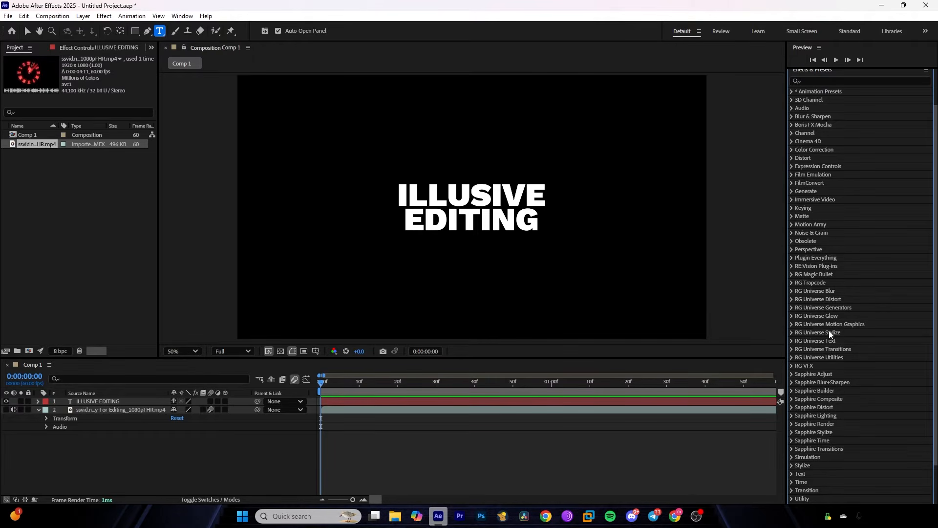
pyautogui.scroll(2, 826, 343)
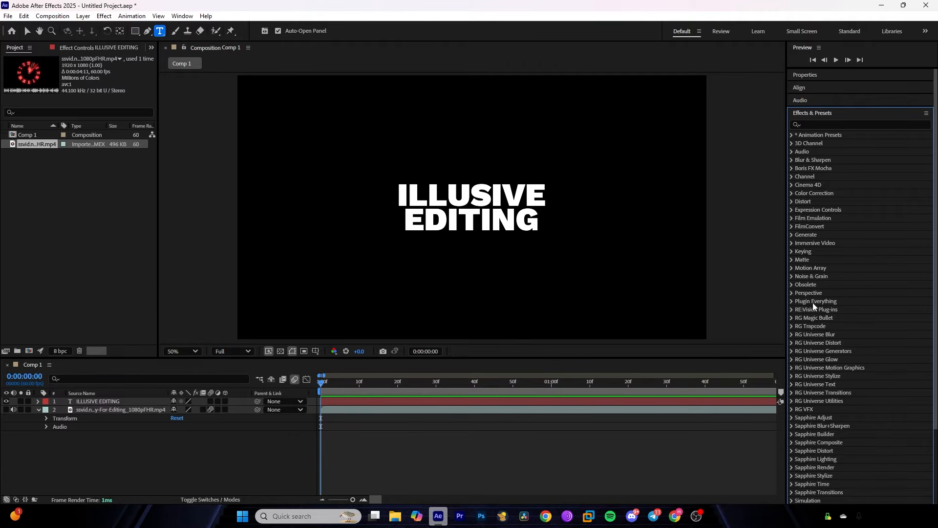
pyautogui.scroll(-4, 814, 305)
pyautogui.scroll(4, 874, 319)
pyautogui.scroll(-4, 854, 163)
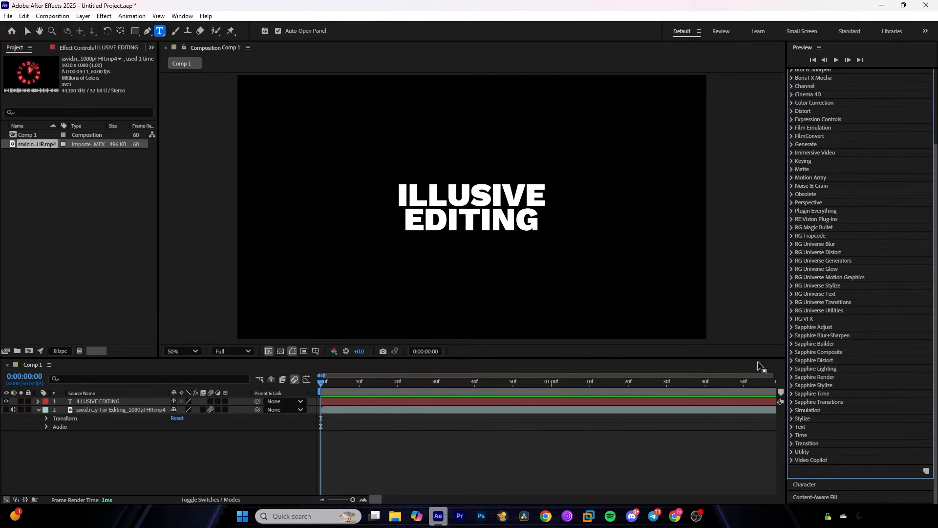
# Step: Apply the CC HexTile effect from the Stylize category to the ILLUSIVE EDITING layer and switch to the Selection tool
pyautogui.click(792, 417)
pyautogui.scroll(-4, 903, 421)
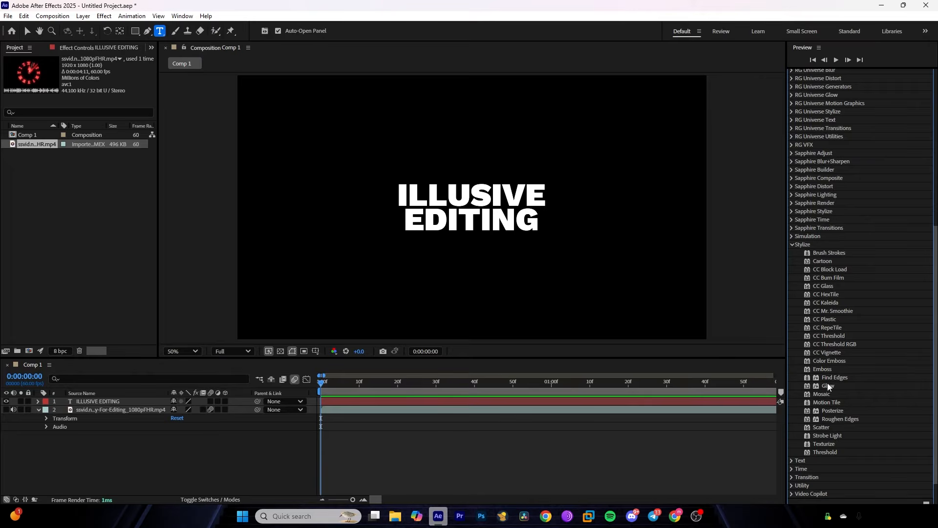
pyautogui.moveTo(829, 293); pyautogui.dragTo(340, 401)
pyautogui.press('v')
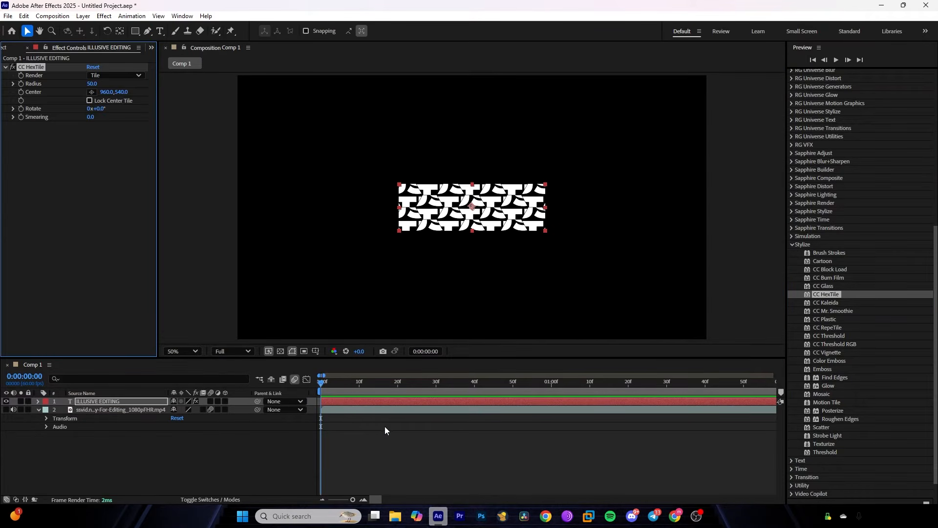
# Step: Set the CC HexTile radius to 363 on the ILLUSIVE EDITING layer and widen the effect controls area
pyautogui.scroll(2, 466, 215)
pyautogui.scroll(1, 466, 215)
pyautogui.scroll(-1, 467, 216)
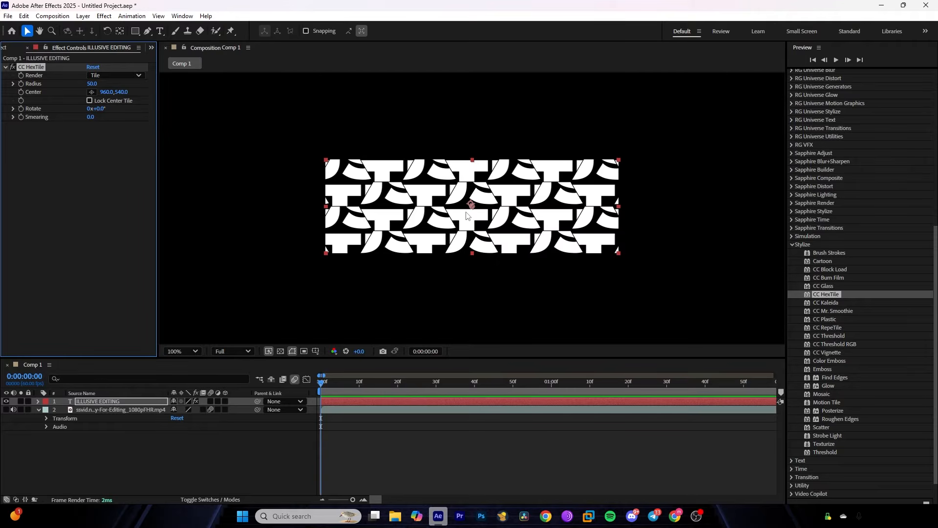
pyautogui.scroll(-1, 467, 215)
pyautogui.scroll(1, 466, 216)
pyautogui.moveTo(94, 88); pyautogui.dragTo(130, 71)
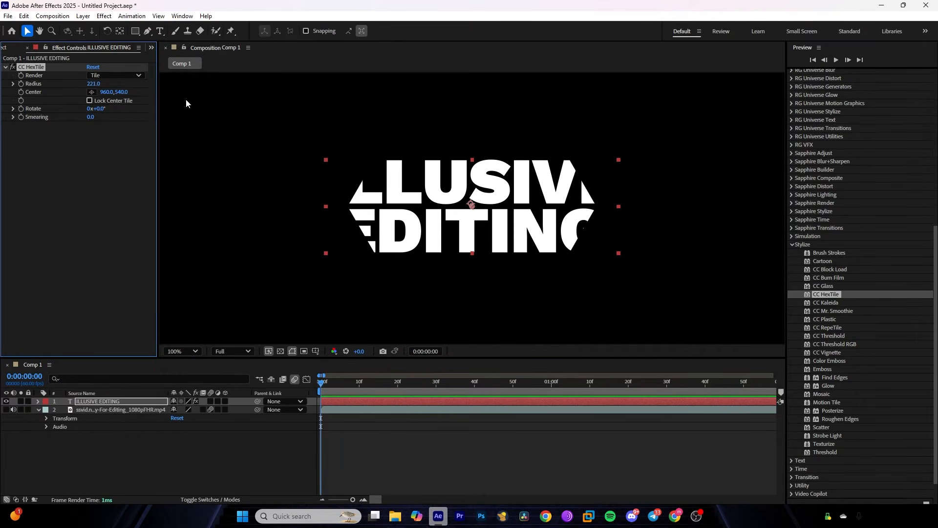
pyautogui.moveTo(93, 83); pyautogui.dragTo(146, 86)
pyautogui.moveTo(158, 139); pyautogui.dragTo(238, 145)
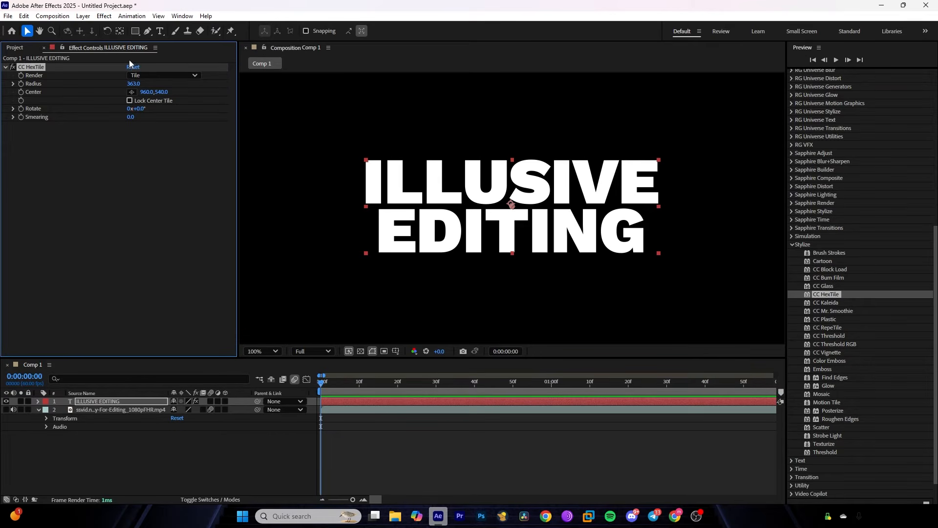
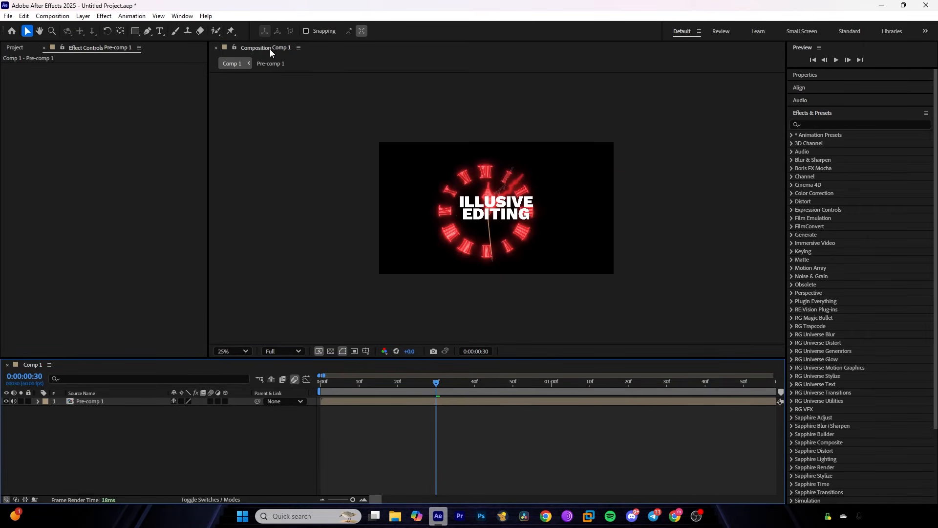
# Step: Add evo-nxt.png and 7w9v3y_large.png as layers above Pre-comp 1, scale both images down and place the banknotes beside the basketball
pyautogui.moveTo(543, 424); pyautogui.dragTo(537, 427)
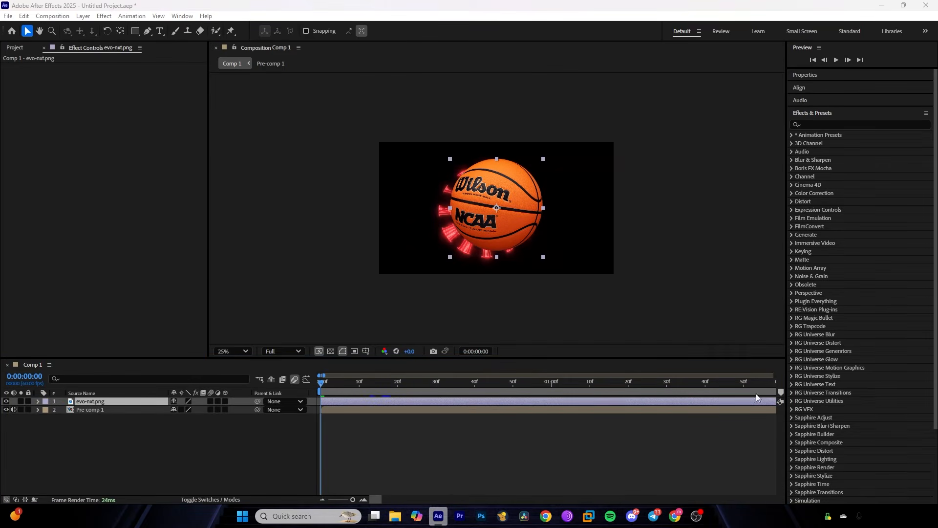
pyautogui.moveTo(557, 456); pyautogui.dragTo(547, 425)
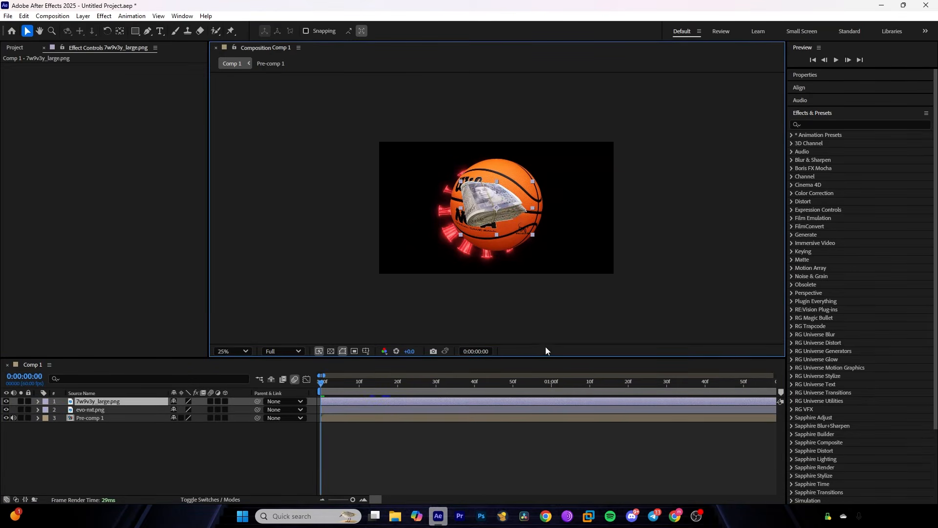
pyautogui.moveTo(532, 236); pyautogui.dragTo(552, 224)
pyautogui.click(521, 230)
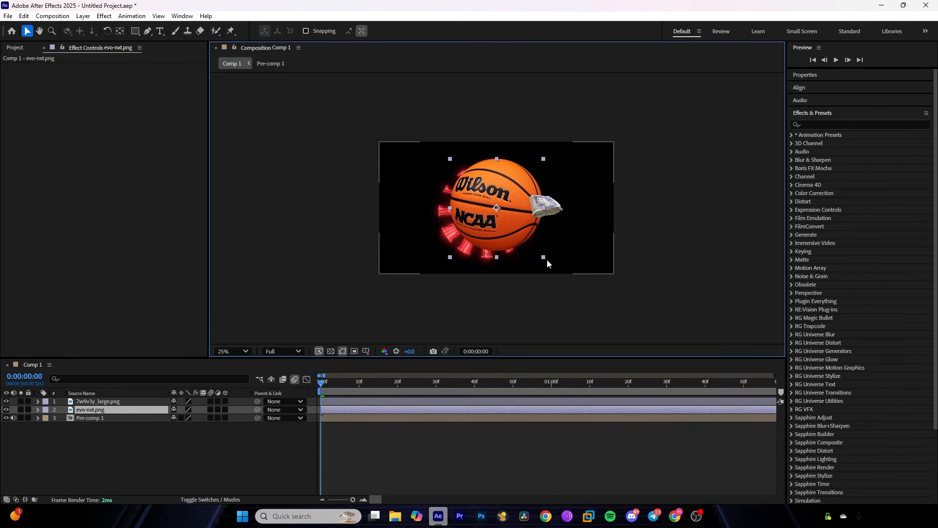
pyautogui.moveTo(543, 259); pyautogui.dragTo(505, 227)
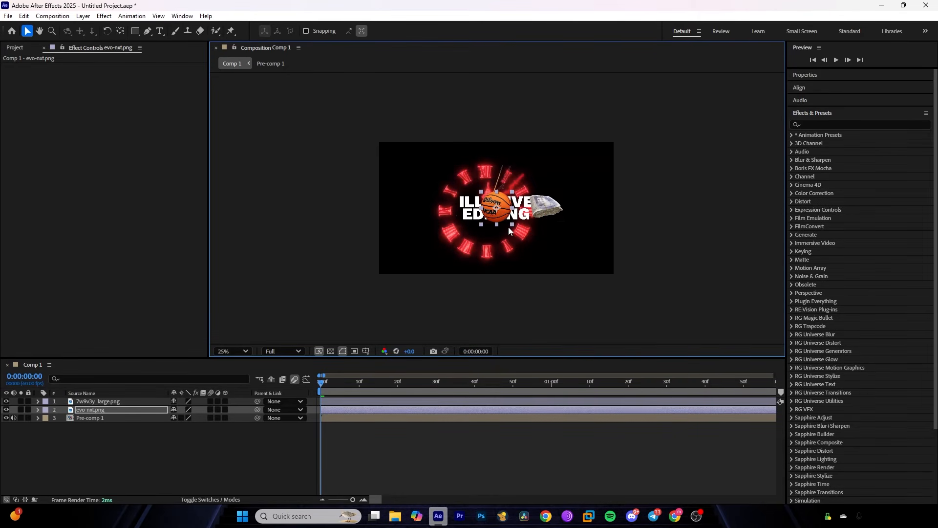
# Step: Hide the Pre-comp 1 layer and keep the two image layers visible
pyautogui.click(57, 435)
pyautogui.moveTo(6, 412); pyautogui.dragTo(6, 418)
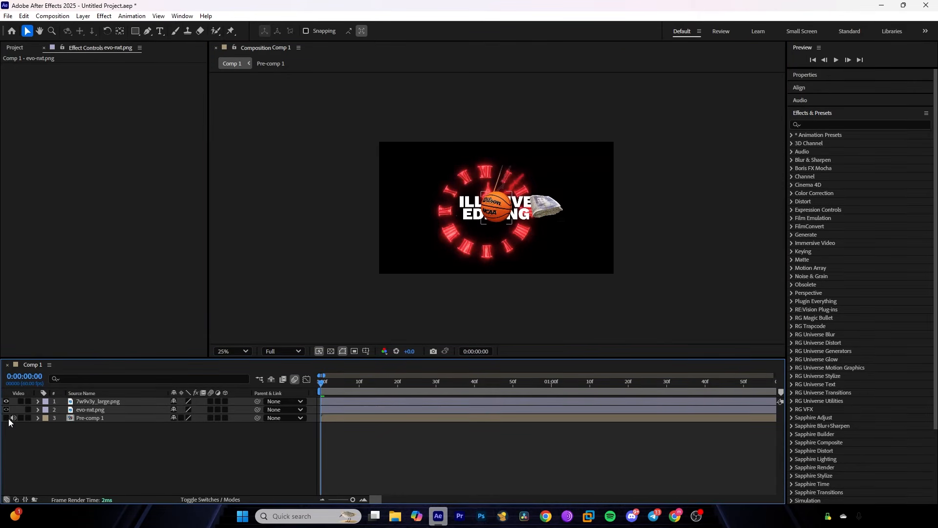
pyautogui.click(6, 409)
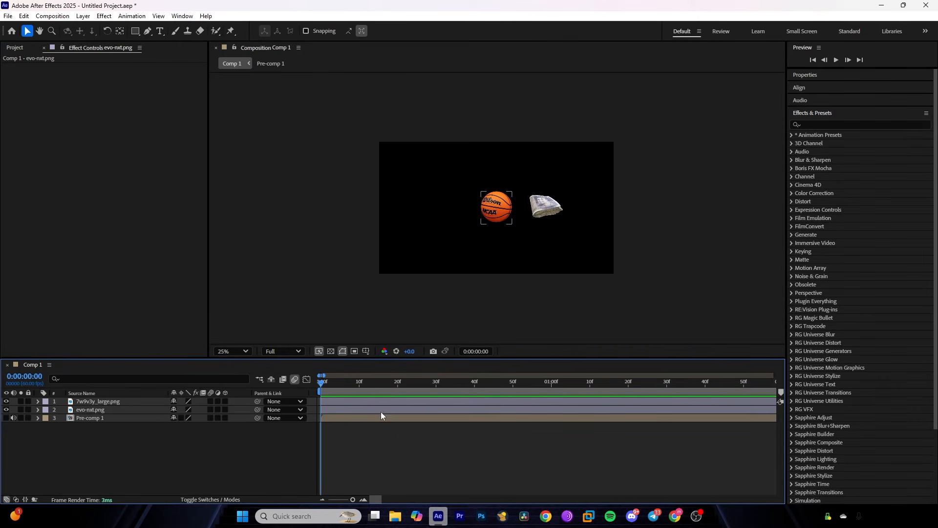
# Step: Pre-compose the evo-nxt.png and 7w9v3y_large.png layers together into one composition
pyautogui.click(365, 408)
pyautogui.keyDown('shift'); pyautogui.click(355, 401); pyautogui.keyUp('shift')
pyautogui.rightClick(356, 400)
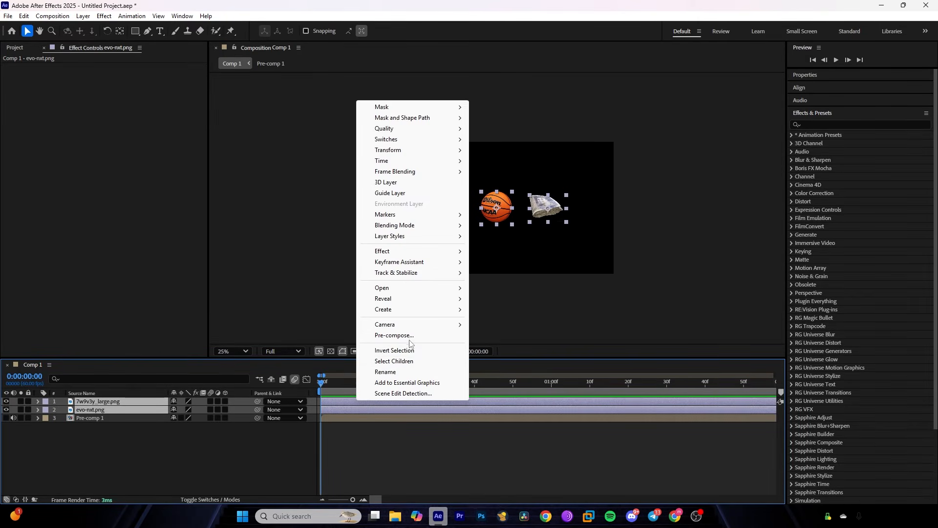
pyautogui.click(379, 332)
pyautogui.click(515, 330)
pyautogui.click(464, 442)
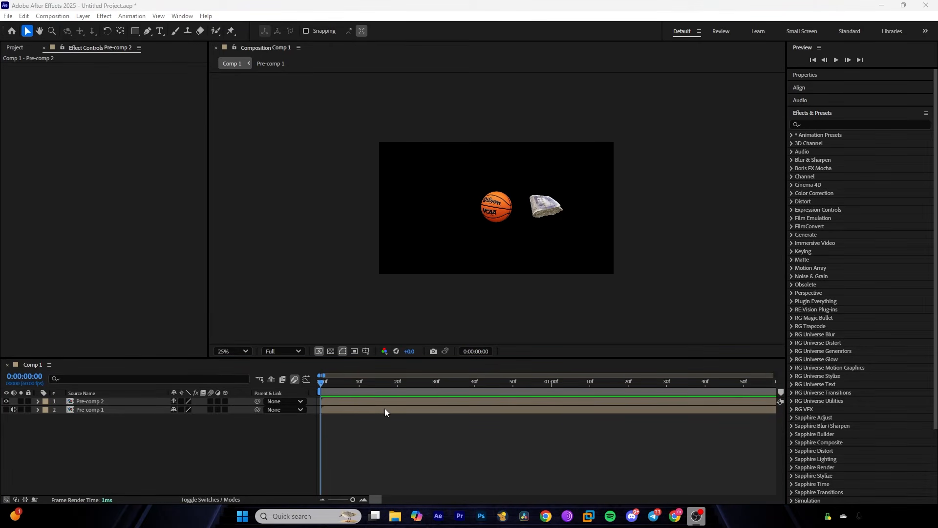
# Step: Open Pre-comp 2 and move the basketball and banknotes closer together around the centre of the frame
pyautogui.click(361, 401)
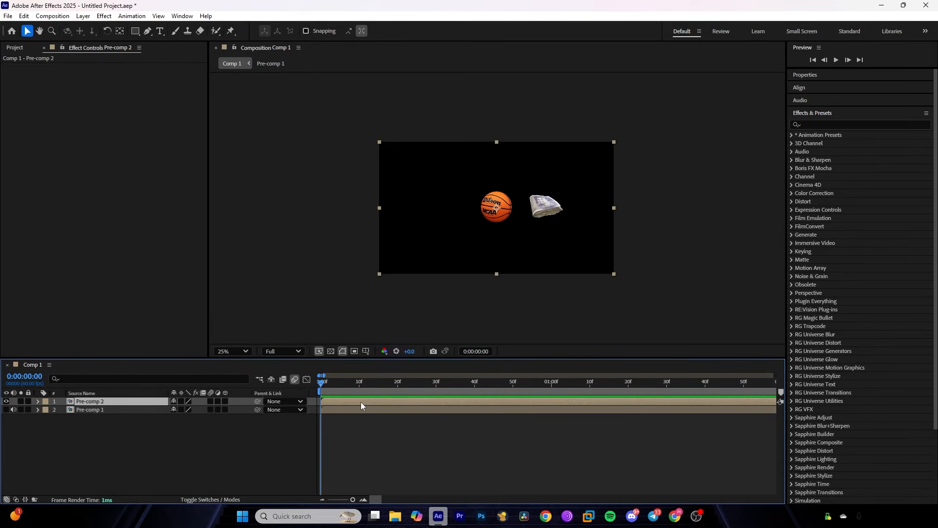
pyautogui.doubleClick(353, 402)
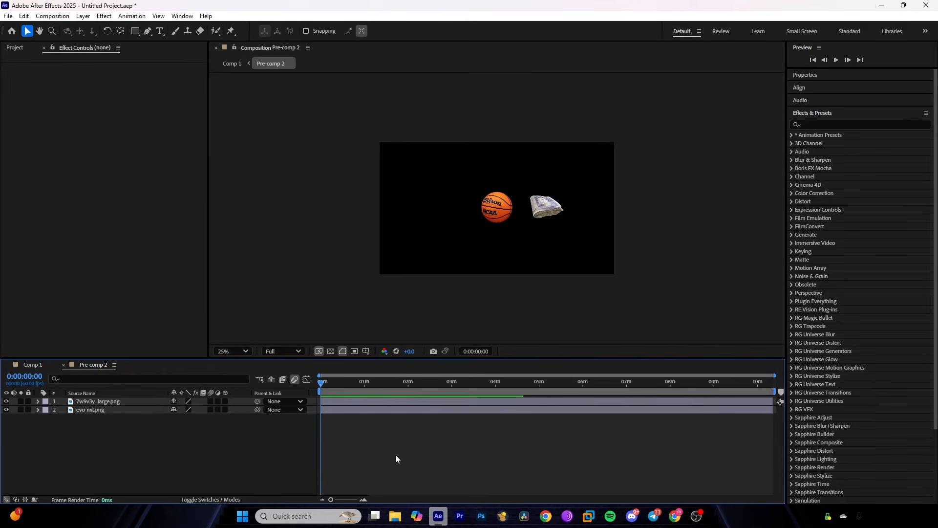
pyautogui.click(34, 365)
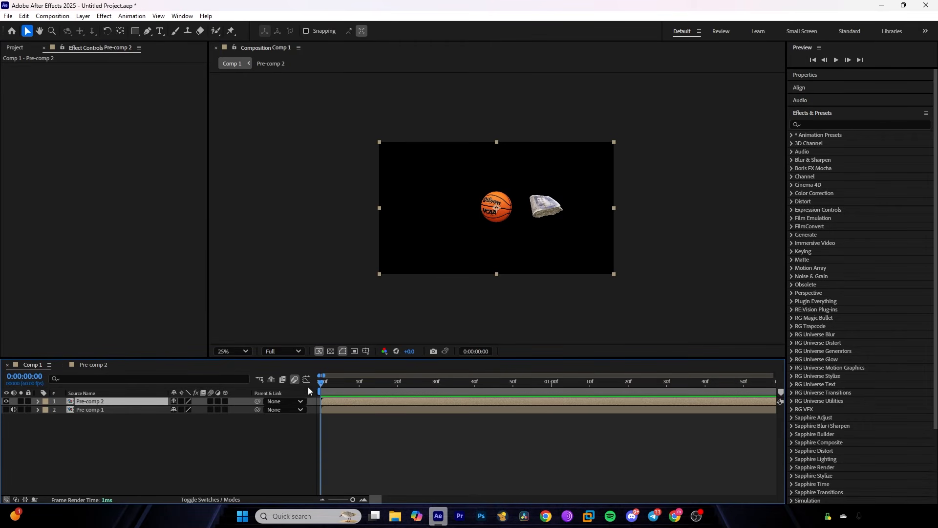
pyautogui.click(98, 365)
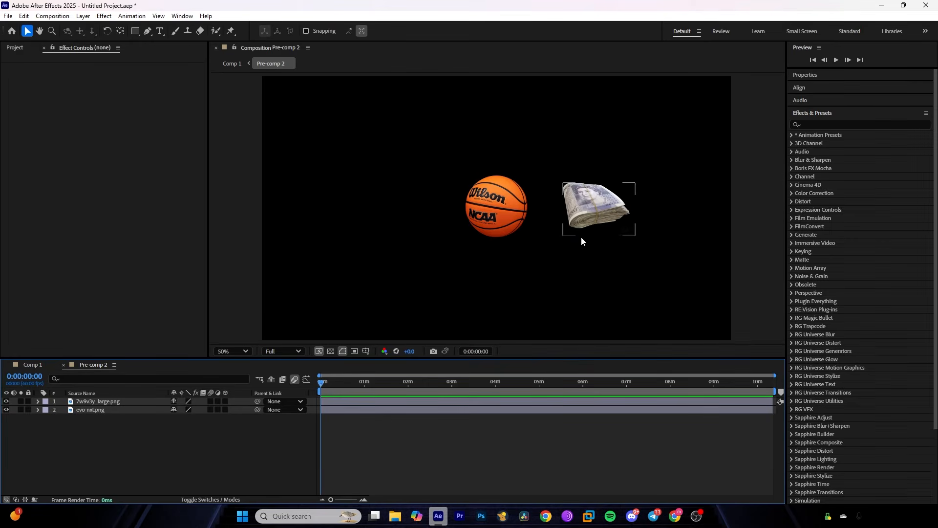
pyautogui.moveTo(494, 216); pyautogui.dragTo(460, 202)
pyautogui.moveTo(614, 217); pyautogui.dragTo(555, 208)
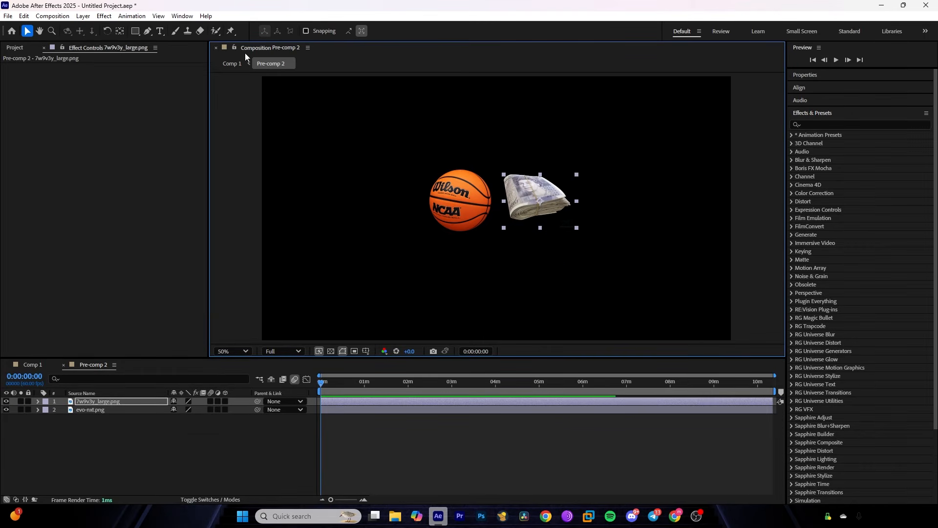
# Step: Change the size of Pre-comp 2 to 1058 px wide and 743 px high in its composition settings
pyautogui.rightClick(260, 50)
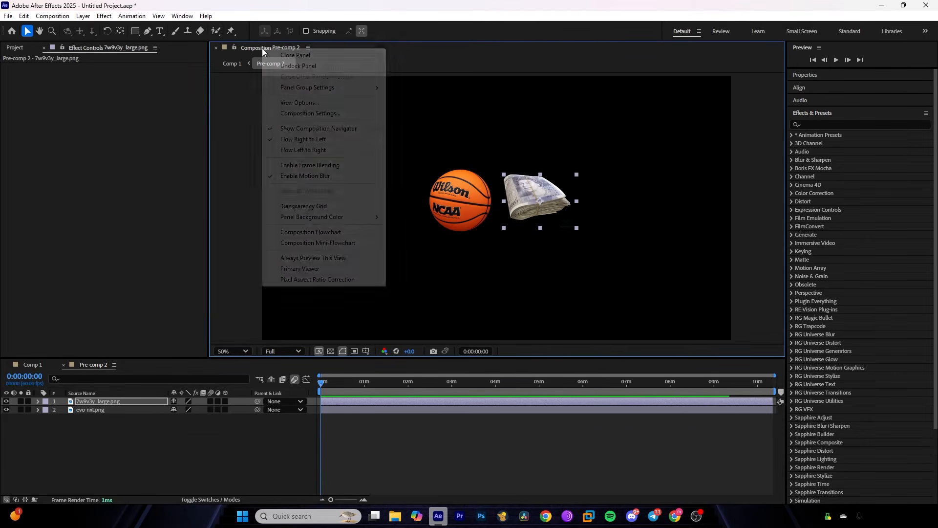
pyautogui.click(303, 115)
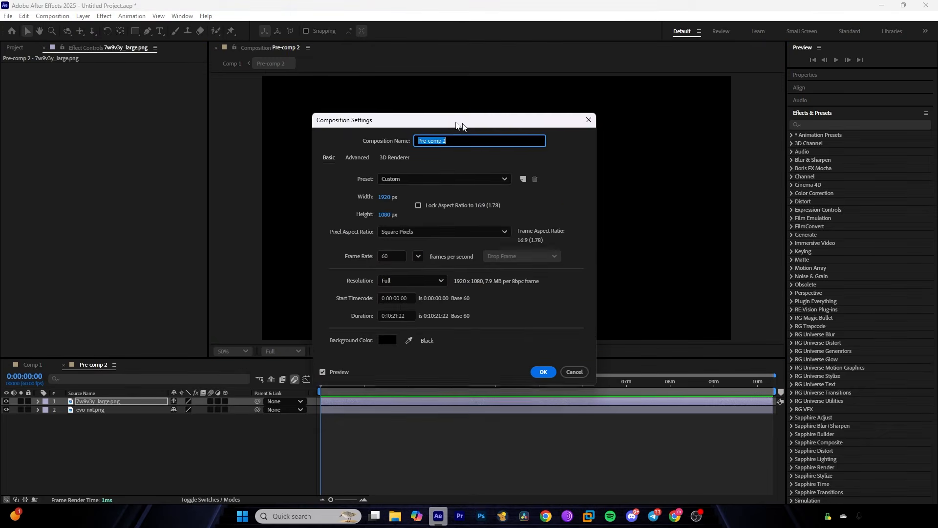
pyautogui.moveTo(458, 126); pyautogui.dragTo(212, 126)
pyautogui.moveTo(130, 196); pyautogui.dragTo(20, 196)
pyautogui.moveTo(130, 214); pyautogui.dragTo(56, 213)
pyautogui.moveTo(130, 215); pyautogui.dragTo(53, 214)
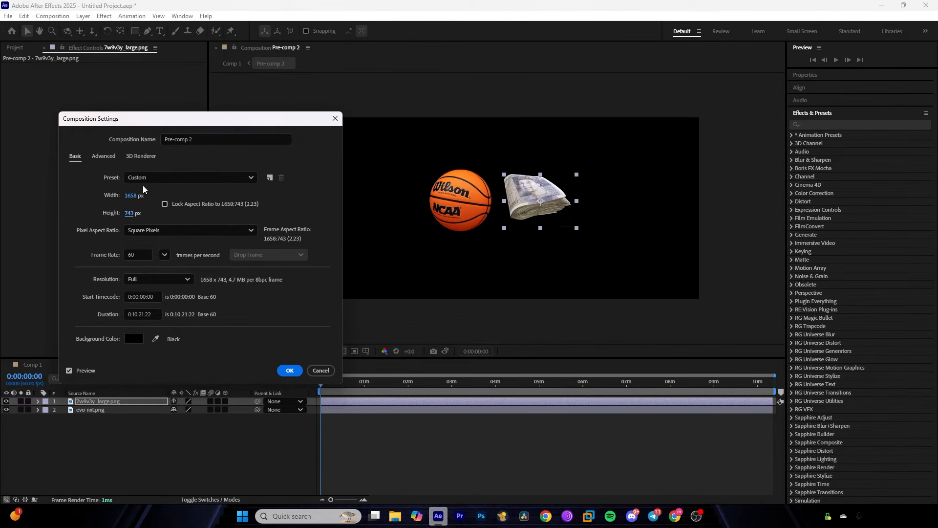
pyautogui.moveTo(133, 196); pyautogui.dragTo(29, 194)
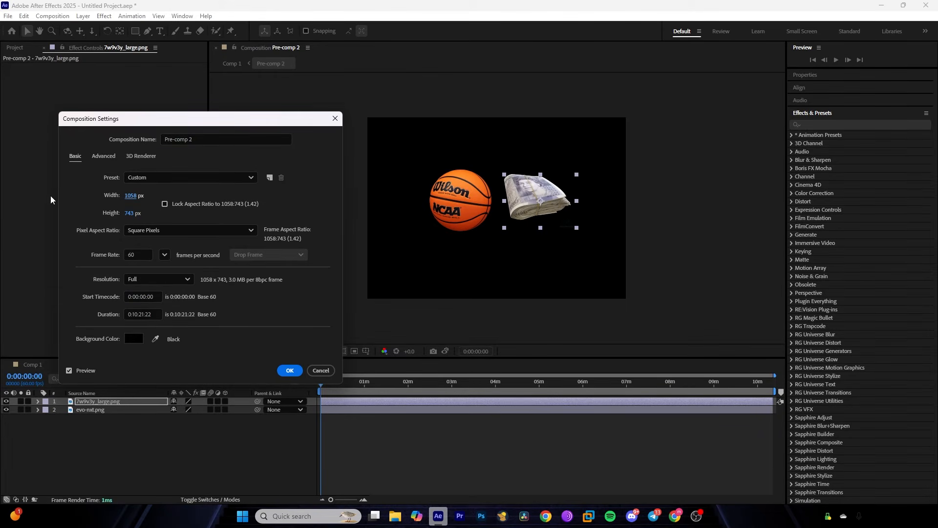
pyautogui.click(293, 370)
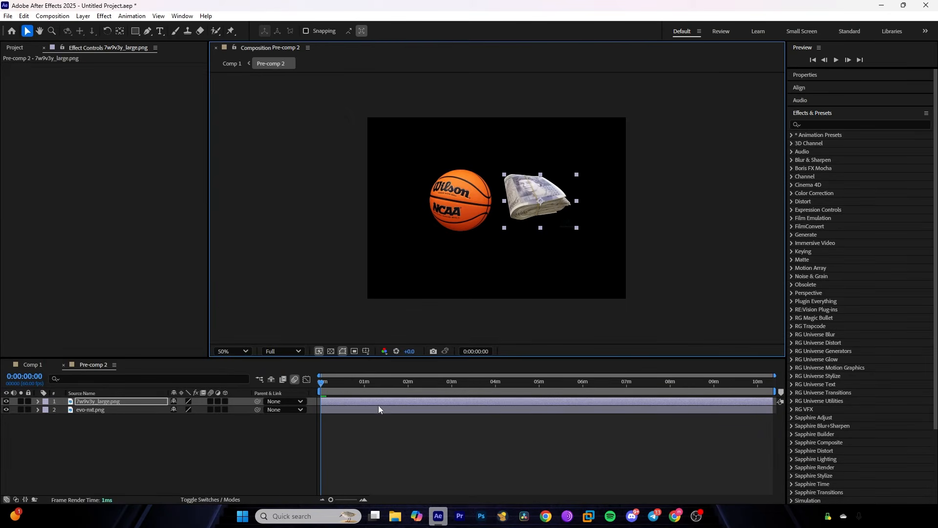
# Step: Return to Comp 1, try moving the Pre-comp 2 layer around the frame, and undo the move
pyautogui.click(32, 364)
pyautogui.click(371, 437)
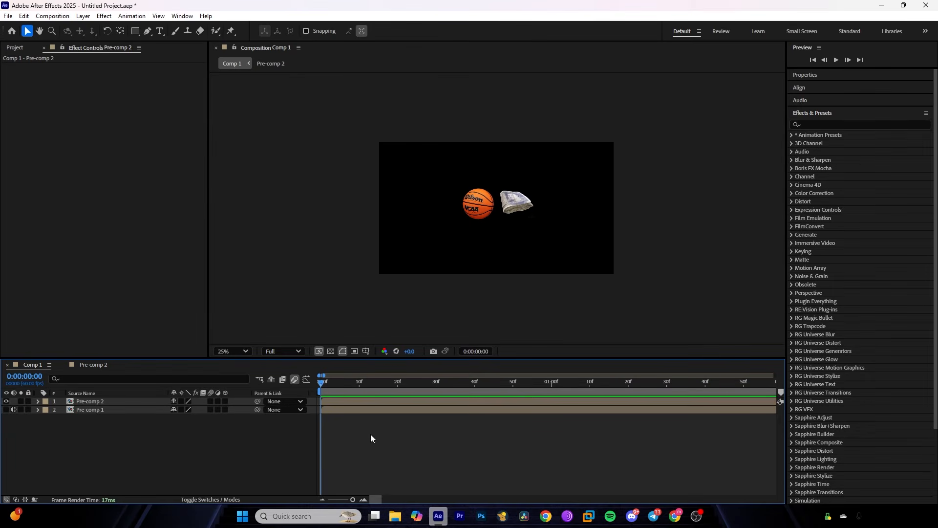
pyautogui.click(389, 401)
pyautogui.moveTo(542, 209); pyautogui.dragTo(571, 198)
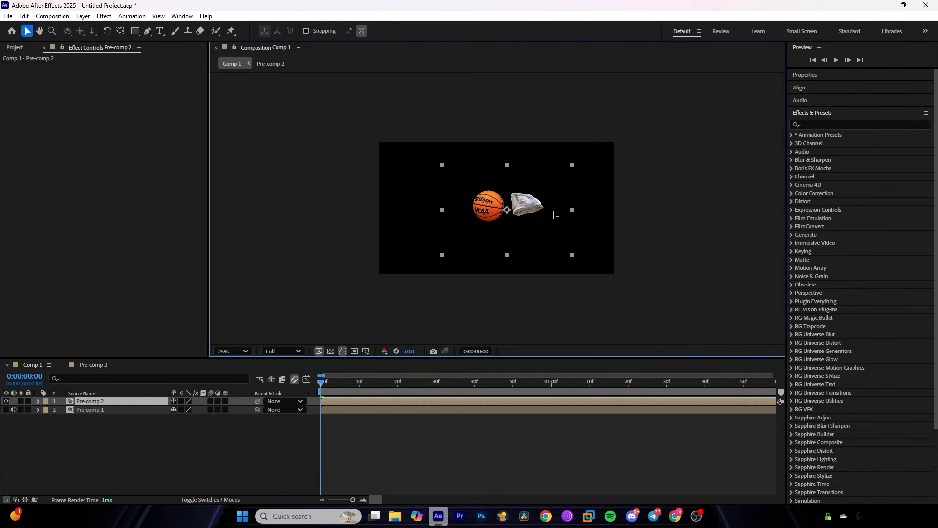
pyautogui.hotkey('ctrl', 'z')
# Step: Try keyframing the Position of the Pre-comp 2 layer from the first frame to 0:00:00:08 and undo it
pyautogui.scroll(2, 569, 248)
pyautogui.click(38, 402)
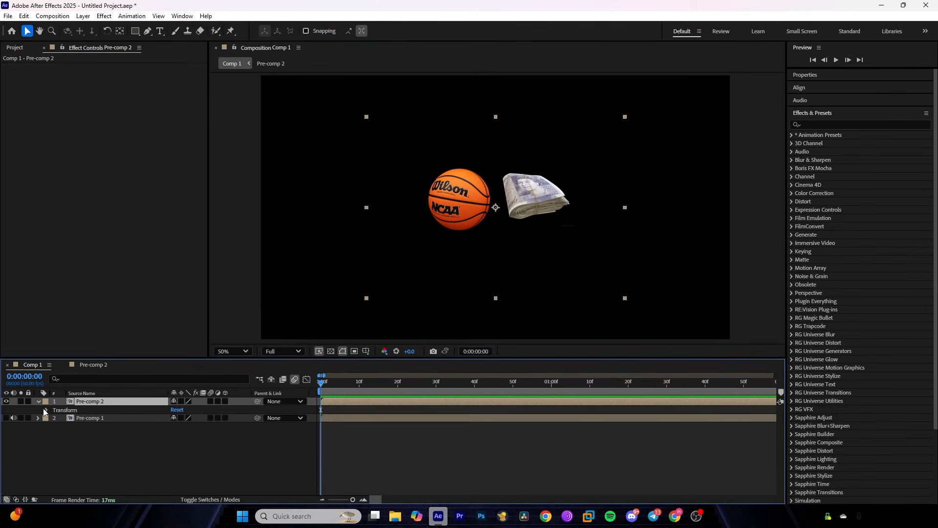
pyautogui.click(48, 410)
pyautogui.click(63, 426)
pyautogui.click(353, 389)
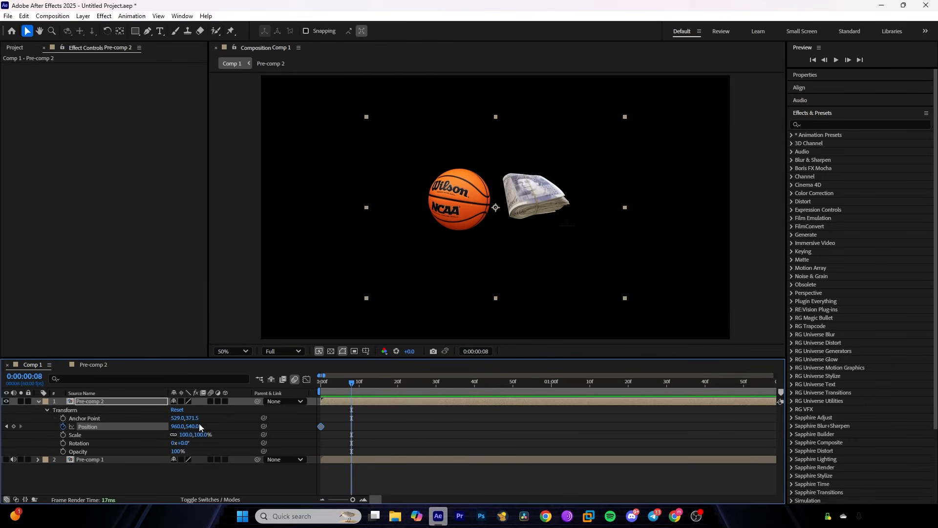
pyautogui.moveTo(198, 426)
pyautogui.mouseDown()
pyautogui.moveTo(210, 426)
pyautogui.moveTo(191, 427)
pyautogui.mouseUp()
pyautogui.hotkey('ctrl', 'z')
pyautogui.click(39, 401)
# Step: Open Pre-comp 2, try changing the Position of the 7w9v3y_large.png layer, and return to Comp 1
pyautogui.click(92, 367)
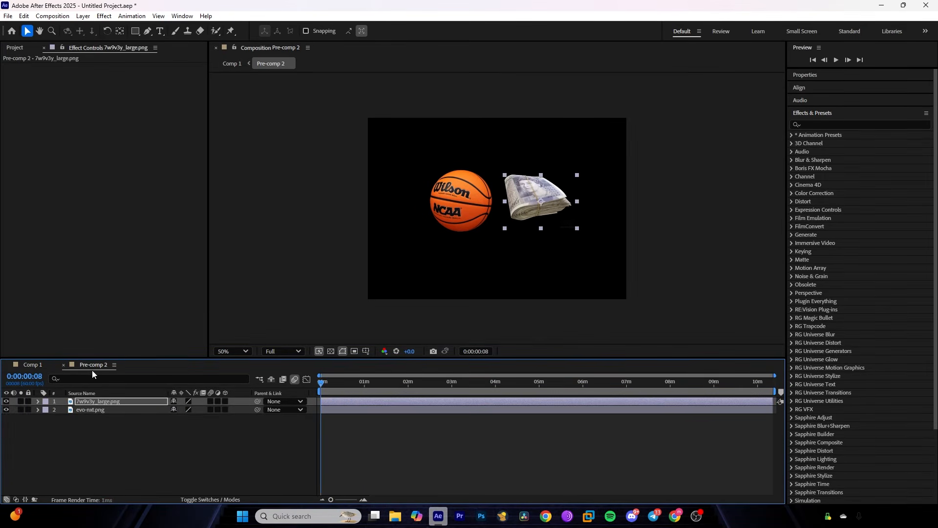
pyautogui.click(39, 401)
pyautogui.click(46, 410)
pyautogui.click(147, 427)
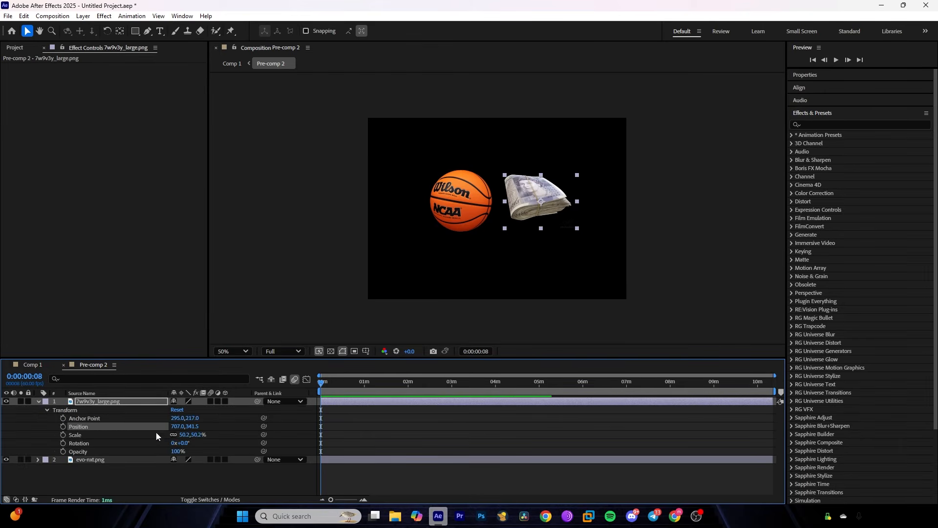
pyautogui.click(204, 430)
pyautogui.moveTo(264, 418); pyautogui.dragTo(298, 417)
pyautogui.moveTo(195, 426); pyautogui.dragTo(250, 433)
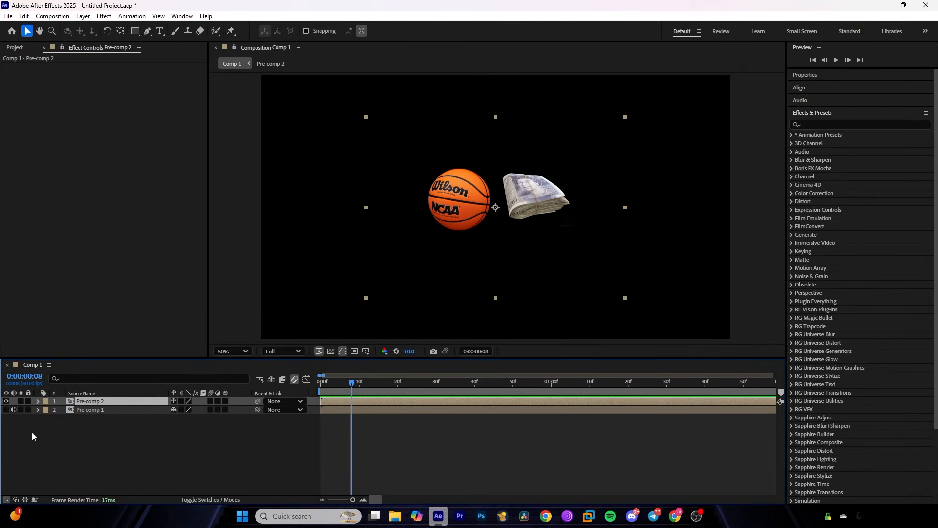
# Step: Nudge the Pre-comp 2 layer up to about 954, 510 in Comp 1 and make it a 3D layer
pyautogui.moveTo(522, 231)
pyautogui.mouseDown()
pyautogui.moveTo(536, 245)
pyautogui.moveTo(523, 224)
pyautogui.moveTo(501, 228)
pyautogui.moveTo(522, 216)
pyautogui.moveTo(509, 224)
pyautogui.mouseUp()
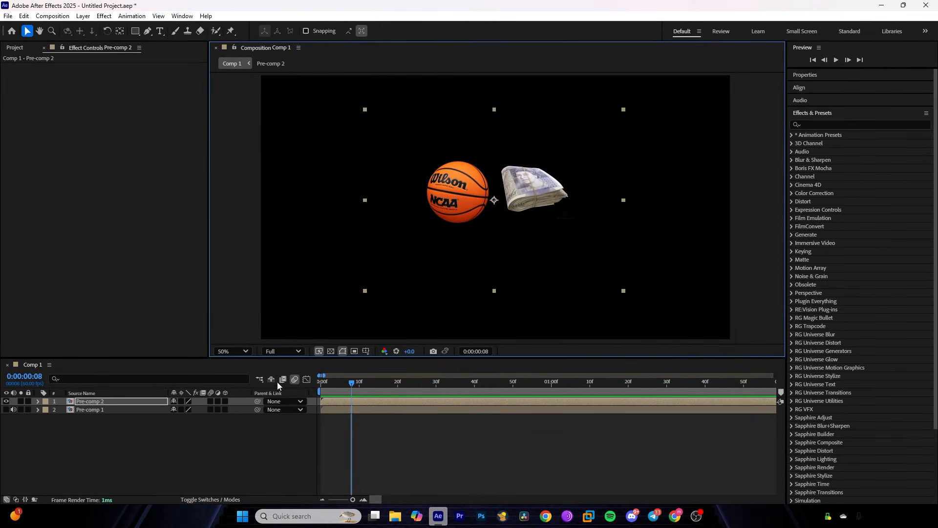
pyautogui.click(226, 399)
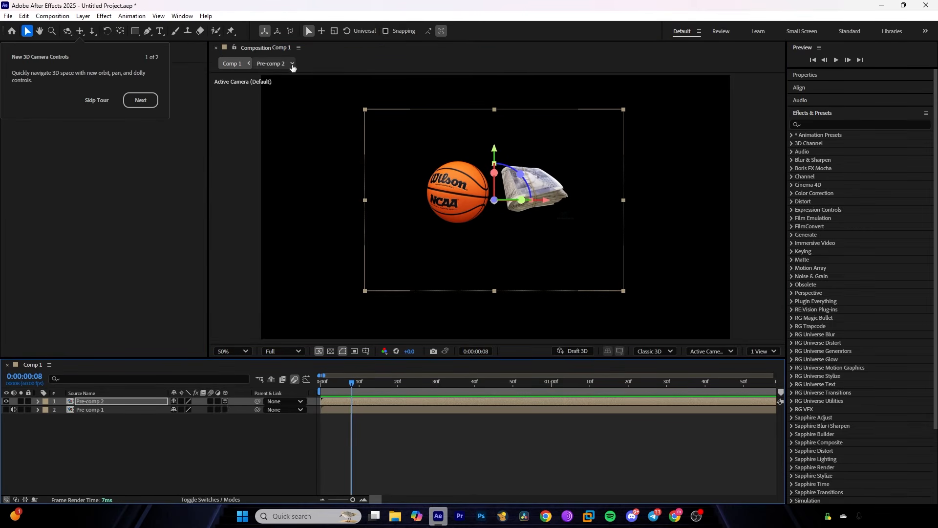
# Step: Check the 3D renderer choice in the composition settings of Comp 1 and keep Classic 3D
pyautogui.rightClick(266, 49)
pyautogui.click(313, 108)
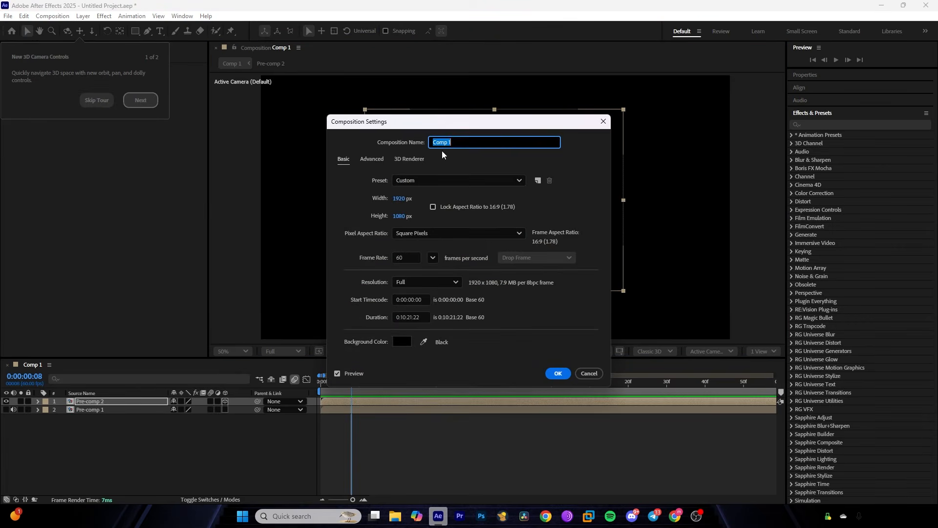
pyautogui.click(419, 159)
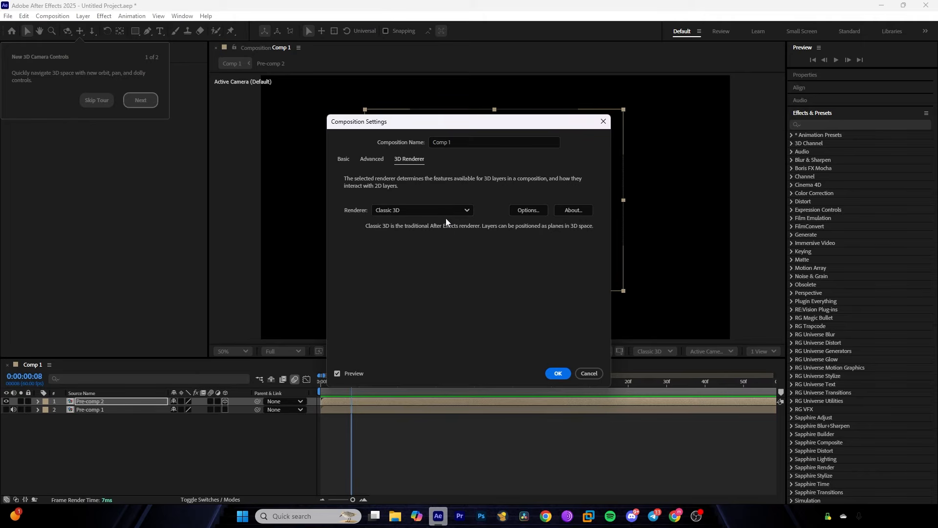
pyautogui.click(558, 374)
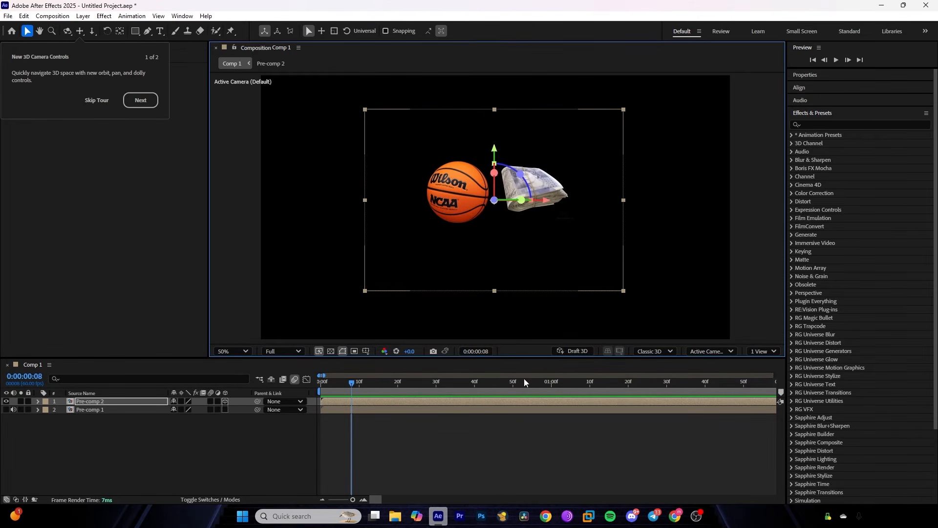
# Step: Expand the Pre-comp 2 layer and examine its Transform properties as a 3D layer
pyautogui.click(218, 410)
pyautogui.click(37, 401)
pyautogui.click(47, 410)
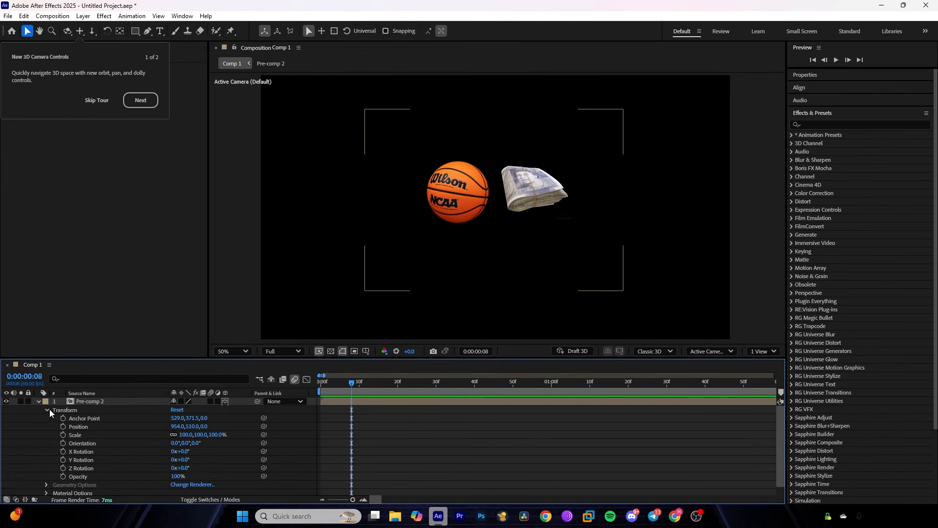
pyautogui.click(45, 410)
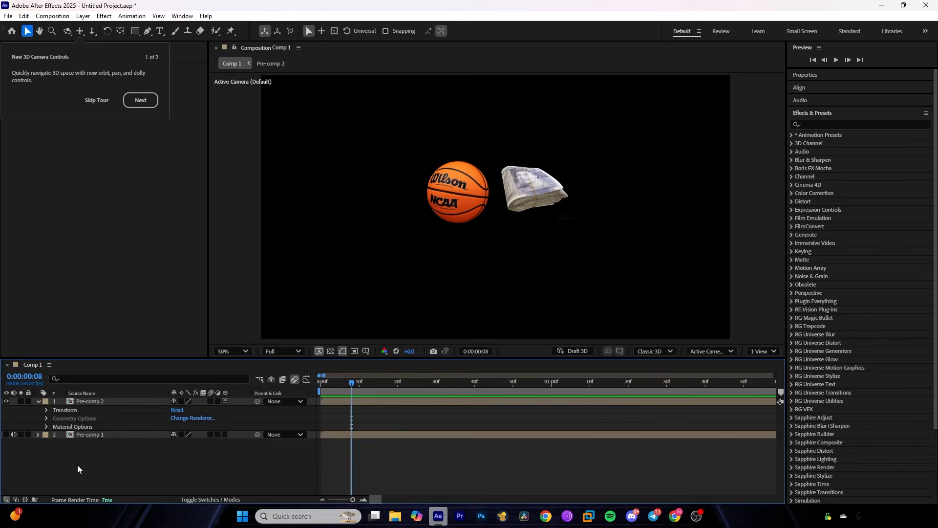
pyautogui.click(46, 411)
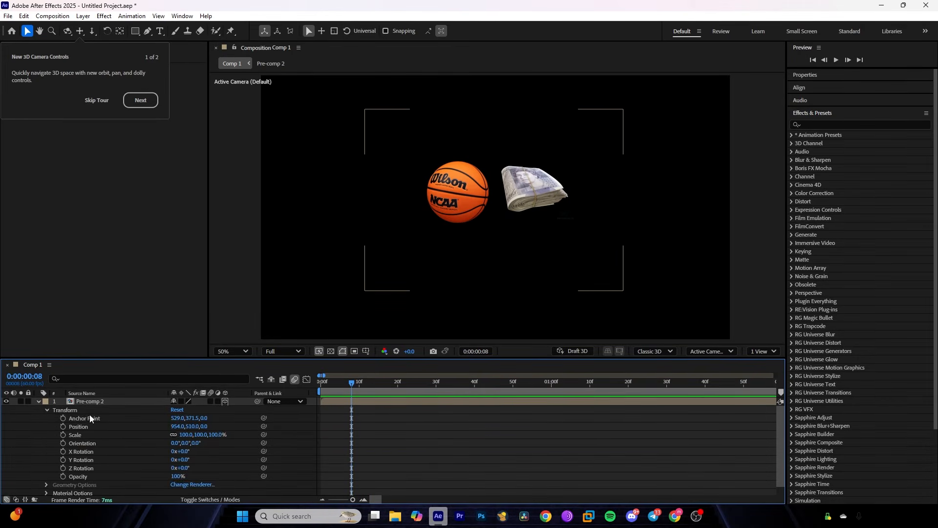
# Step: Try changing the rotation of the Pre-comp 2 layer, turn off its 3D switch and collapse its properties
pyautogui.click(84, 452)
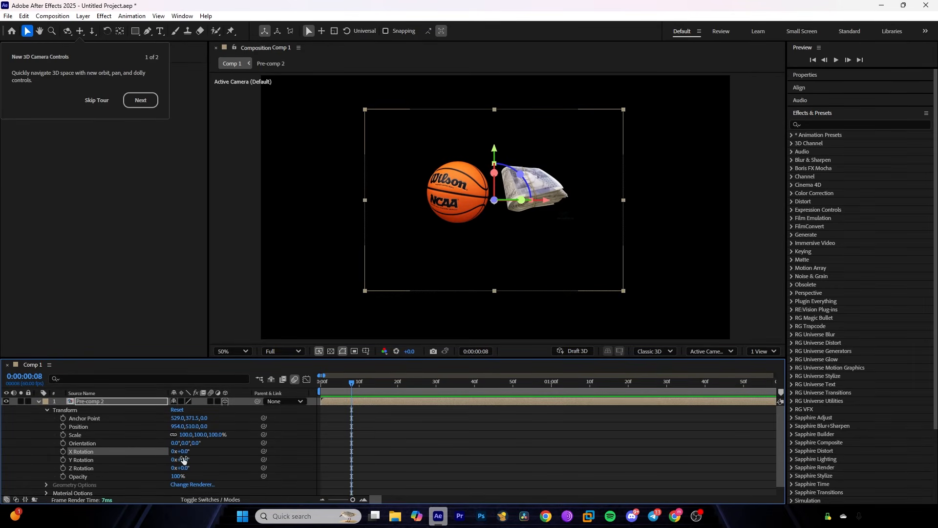
pyautogui.moveTo(184, 451); pyautogui.dragTo(222, 401)
pyautogui.click(225, 401)
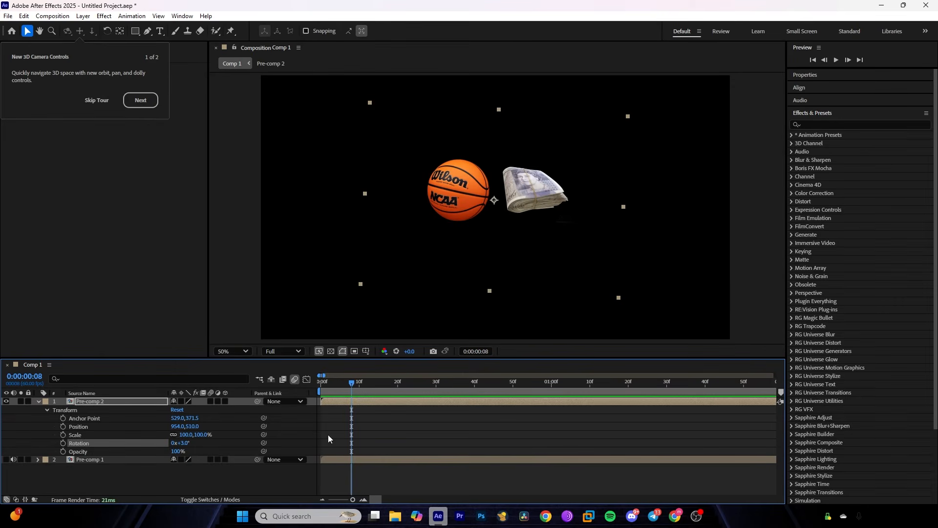
pyautogui.click(39, 401)
pyautogui.click(449, 448)
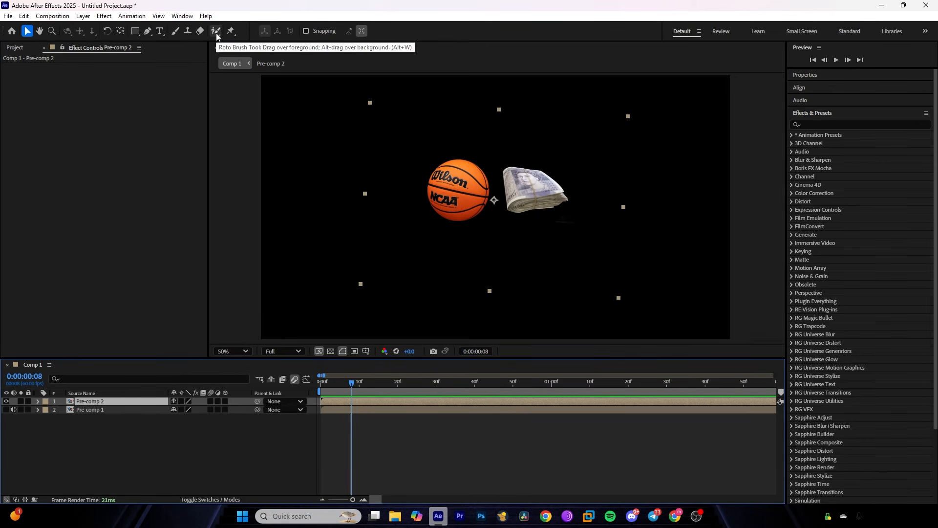
# Step: Delete the Pre-comp 2 and Pre-comp 1 layers from Comp 1
pyautogui.moveTo(332, 388); pyautogui.dragTo(321, 388)
pyautogui.press('Delete')
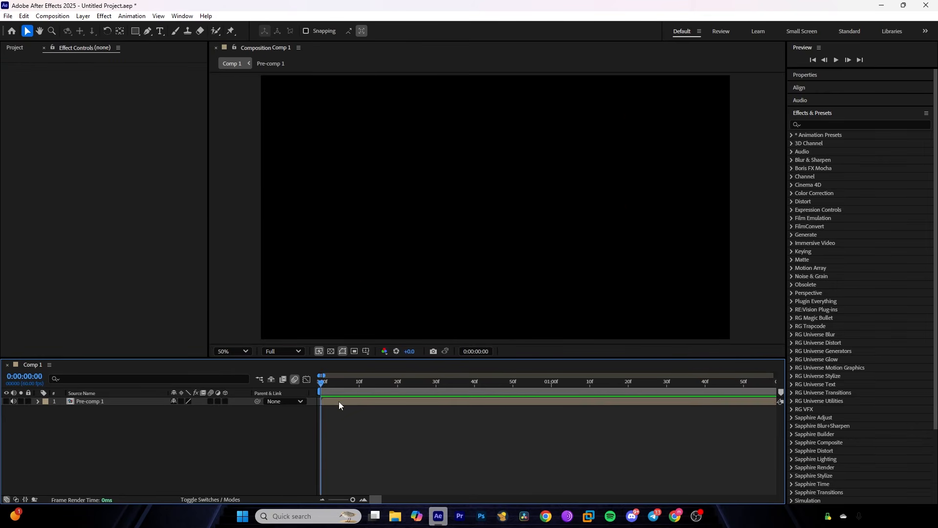
pyautogui.click(338, 401)
pyautogui.press('Delete')
# Step: Import ssvid.net--podcast-intro_1080p.mp4 from the file explorer into Comp 1, starting at the first frame
pyautogui.click(395, 515)
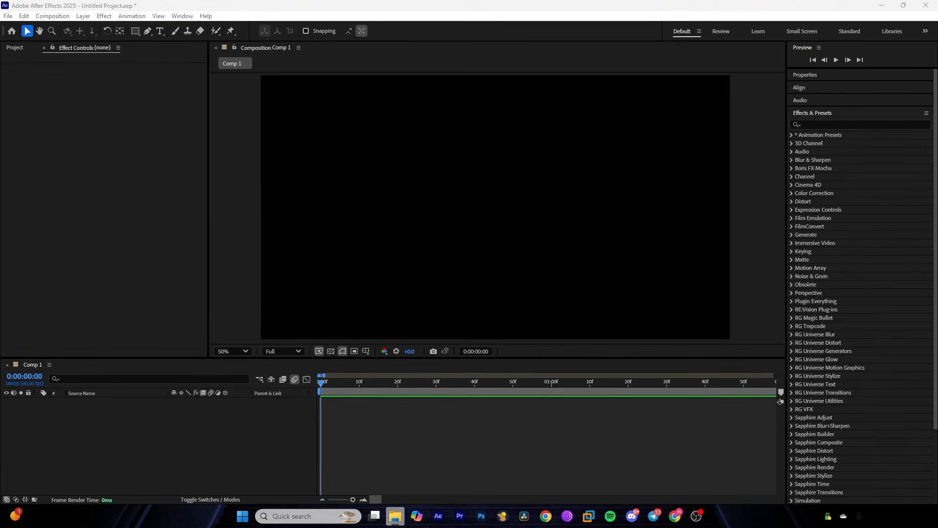
pyautogui.moveTo(489, 464); pyautogui.dragTo(527, 420)
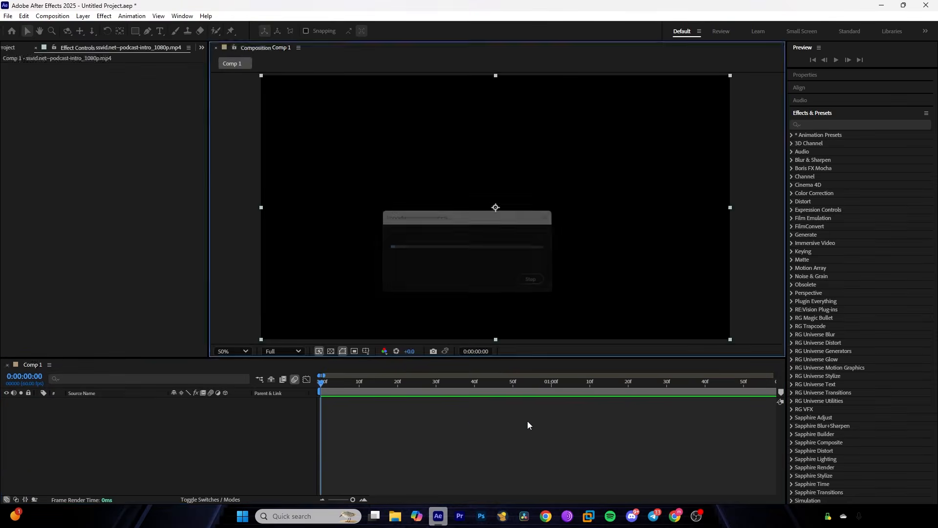
pyautogui.click(349, 423)
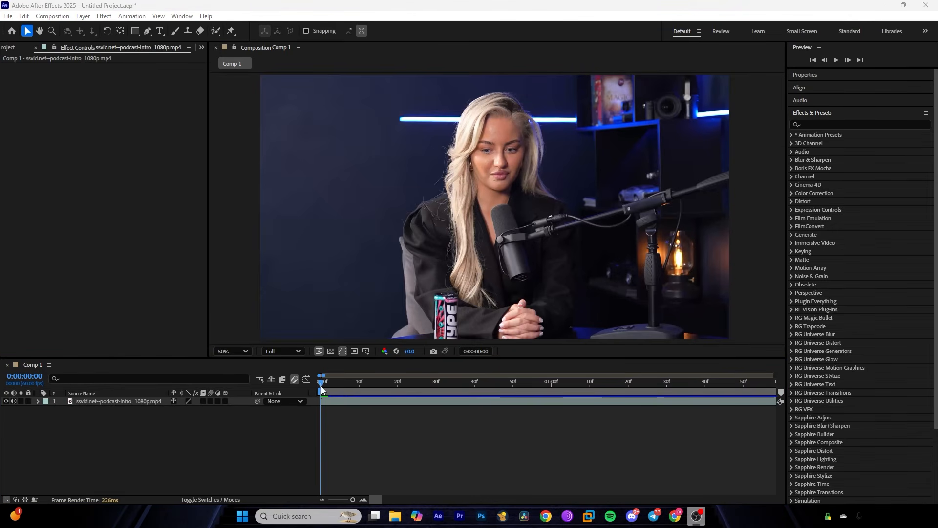
pyautogui.moveTo(321, 386); pyautogui.dragTo(290, 404)
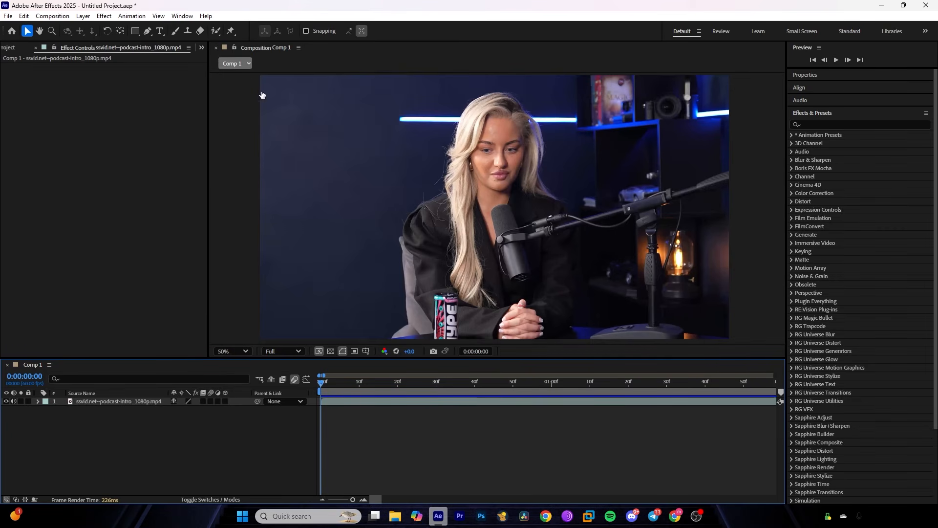
# Step: Check the preview resolution choices, keeping Full, and set Fast Previews to Off (Final Quality)
pyautogui.click(278, 351)
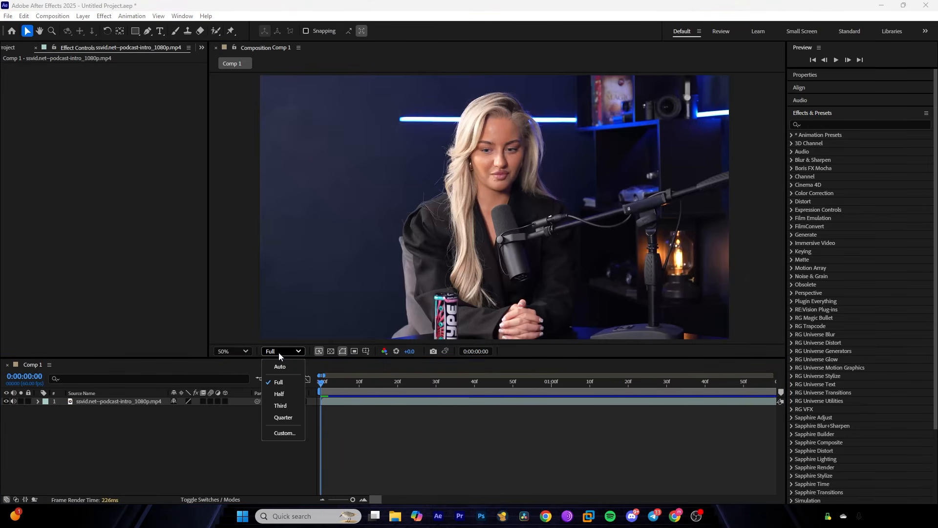
pyautogui.click(317, 353)
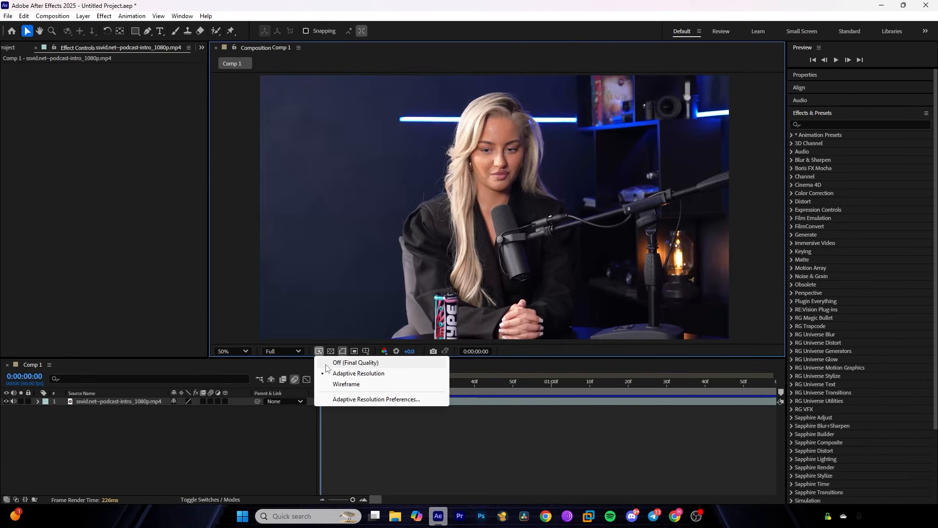
pyautogui.click(327, 363)
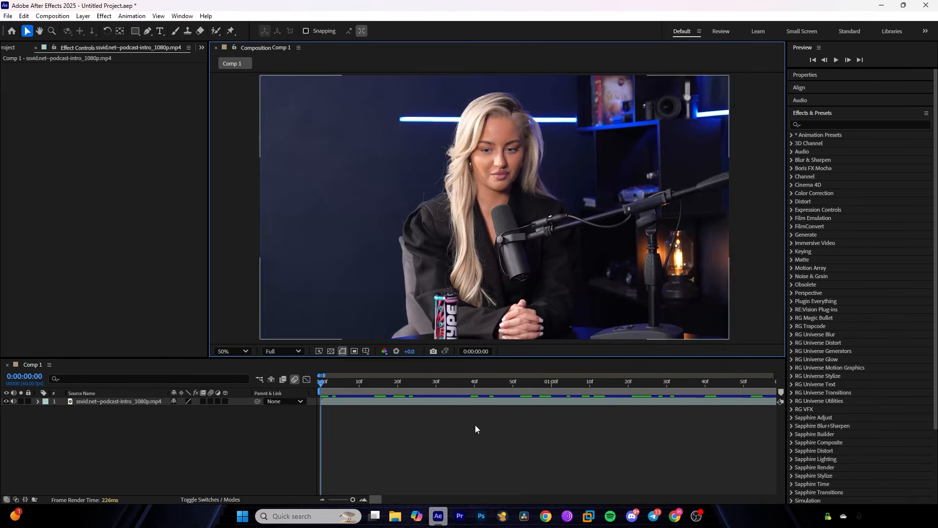
# Step: Split the podcast clip at 0:00:03:12, at the cut to the red MURDERED title
pyautogui.press('=')
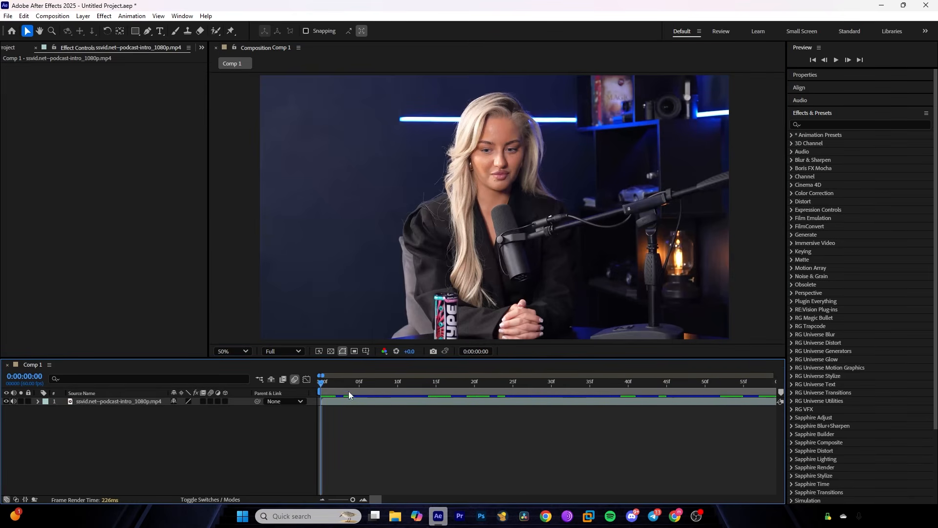
pyautogui.press('space')
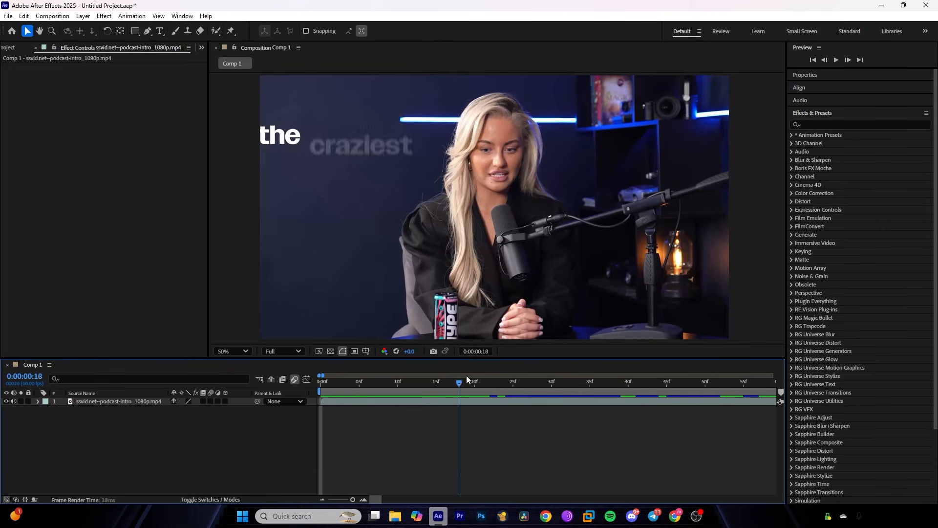
pyautogui.press('-')
pyautogui.moveTo(432, 388); pyautogui.dragTo(697, 392)
pyautogui.press('-')
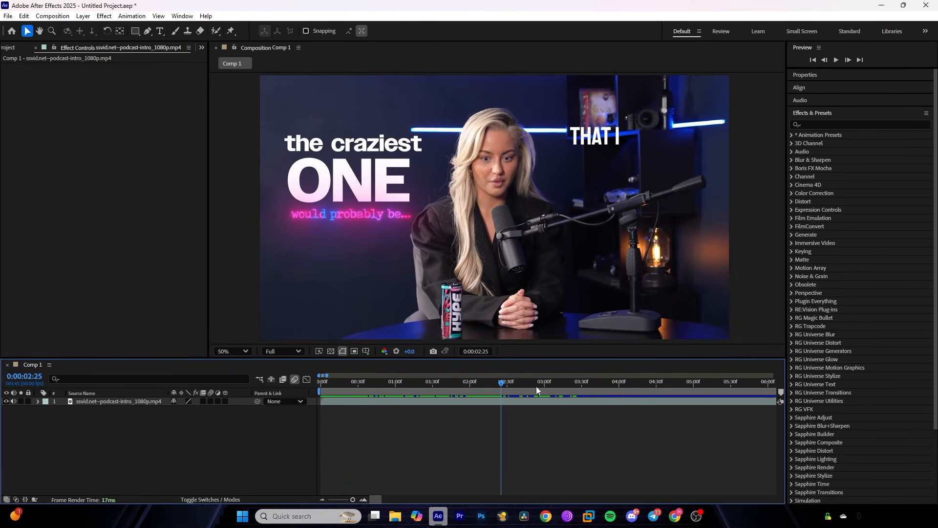
pyautogui.moveTo(503, 385); pyautogui.dragTo(568, 387)
pyautogui.press('=')
pyautogui.press('-')
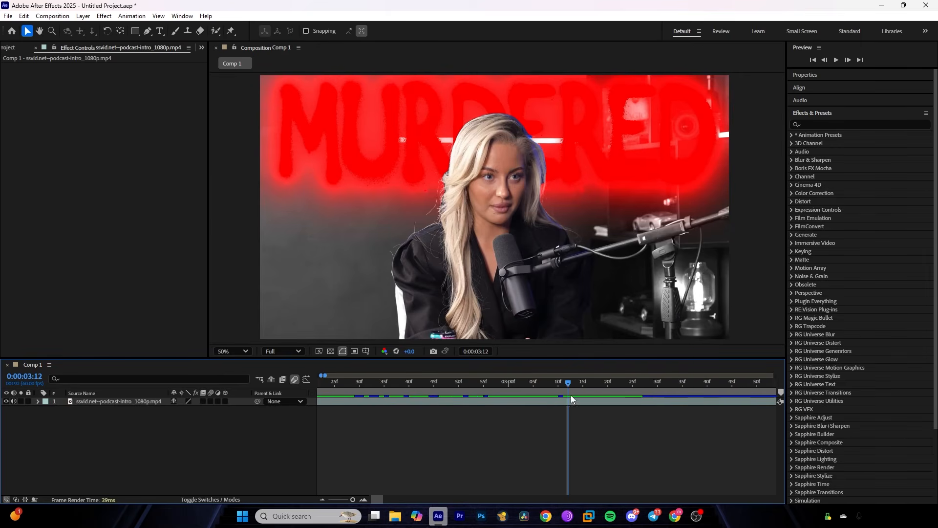
pyautogui.click(565, 401)
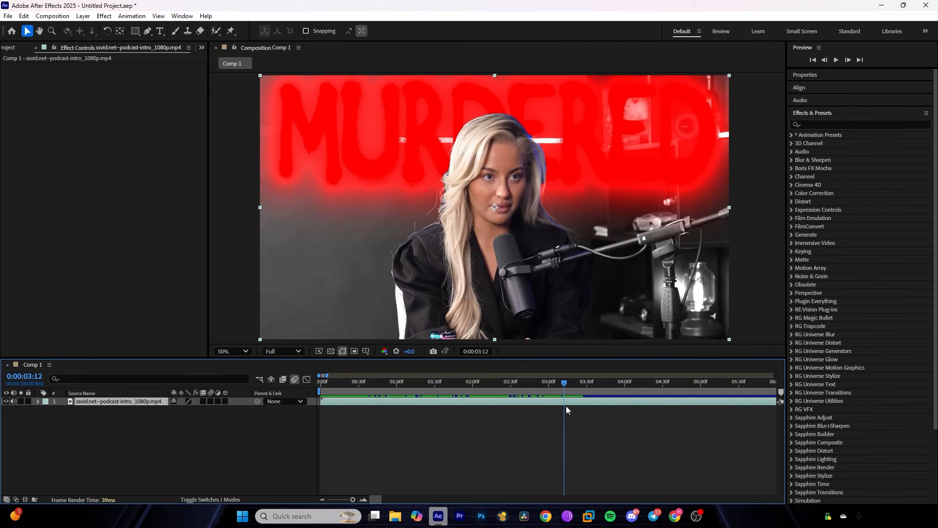
pyautogui.hotkey('ctrl', 'shift', 'd')
pyautogui.moveTo(564, 385); pyautogui.dragTo(563, 385)
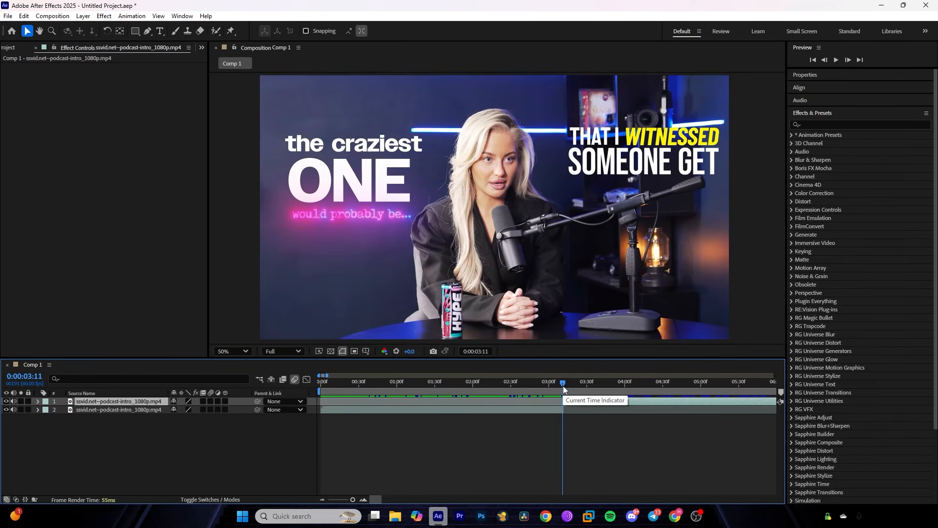
# Step: Open the first podcast segment at the first frame in the Layer panel with the Roto Brush tool and widen that panel
pyautogui.moveTo(563, 386); pyautogui.dragTo(315, 388)
pyautogui.press('=')
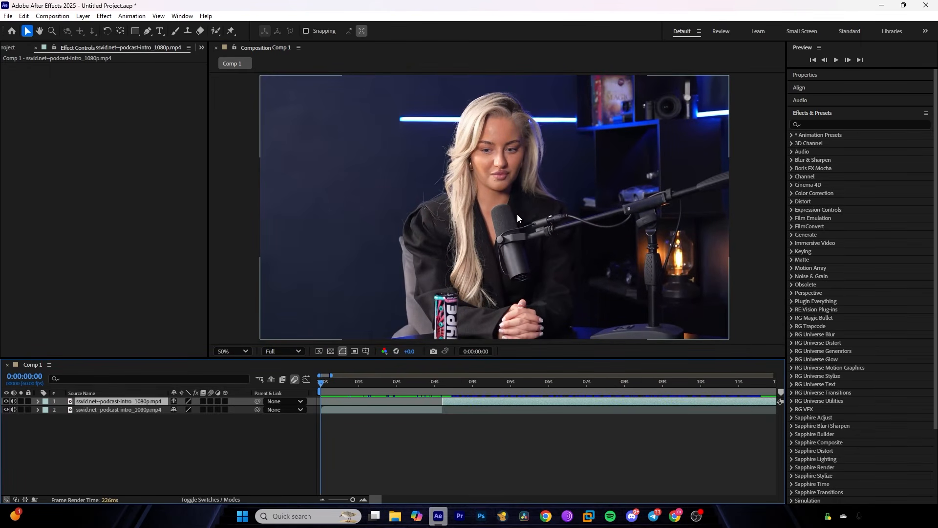
pyautogui.press('-')
pyautogui.moveTo(378, 386); pyautogui.dragTo(287, 426)
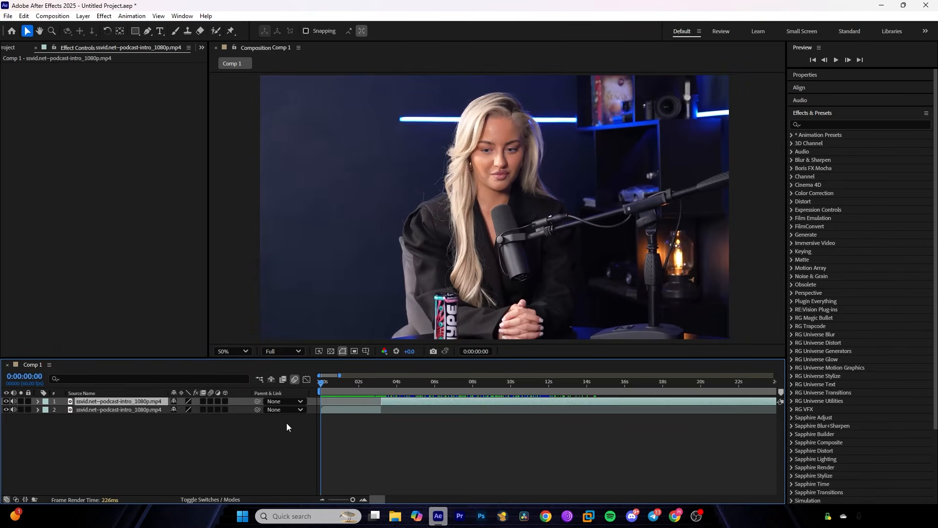
pyautogui.scroll(3, 287, 427)
pyautogui.click(358, 410)
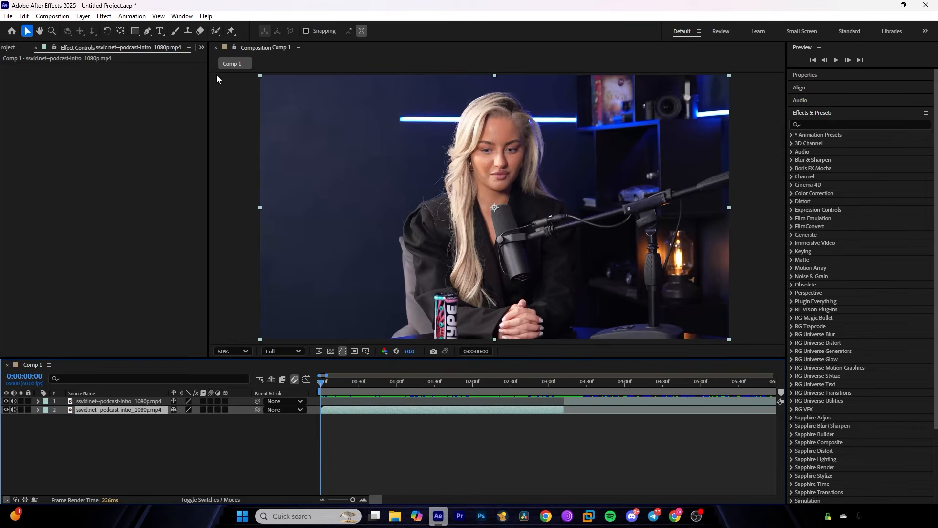
pyautogui.click(215, 32)
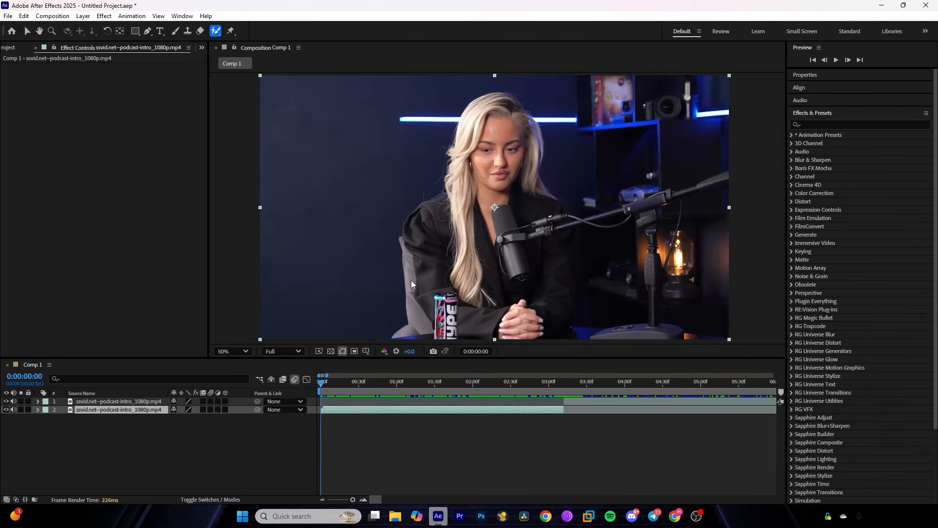
pyautogui.doubleClick(490, 218)
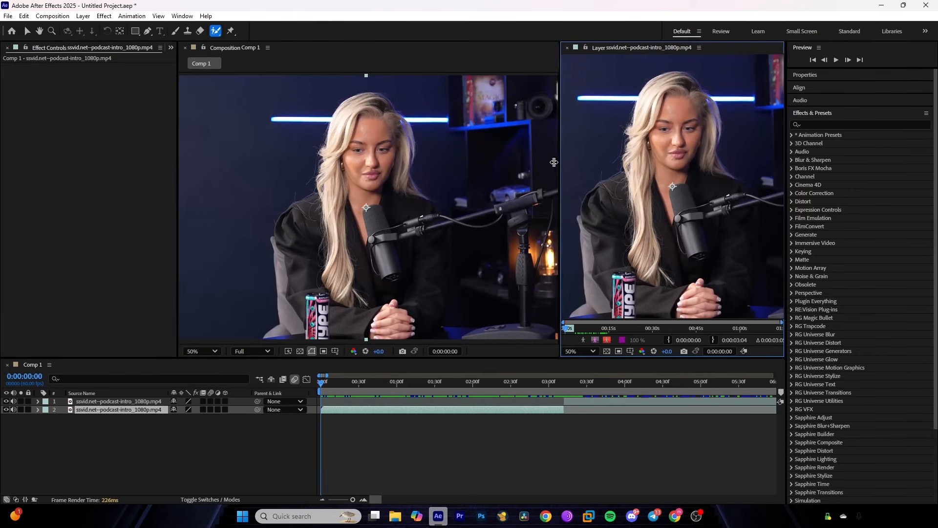
pyautogui.moveTo(560, 160); pyautogui.dragTo(229, 182)
pyautogui.press(',')
pyautogui.press(',')
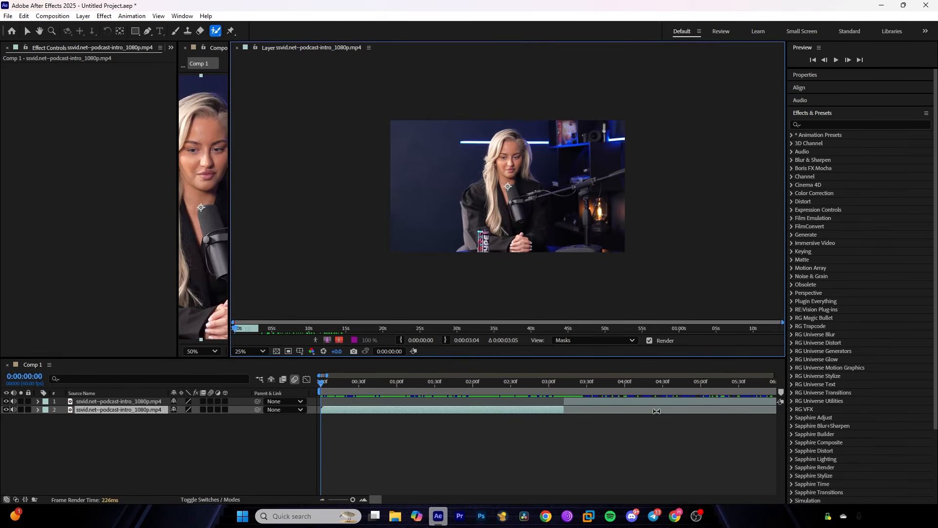
pyautogui.press('.')
pyautogui.press('.')
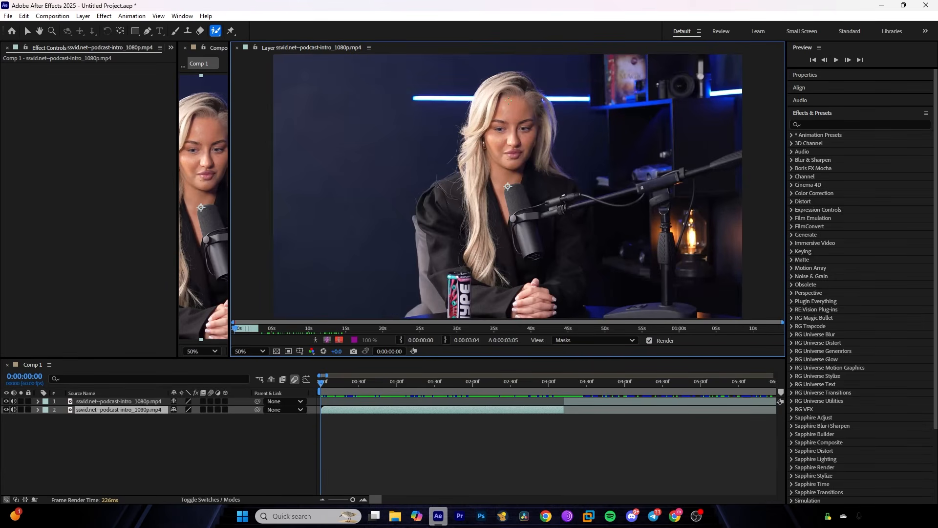
# Step: Try a Roto Brush foreground stroke down over the woman and close the Layer panel
pyautogui.moveTo(500, 89); pyautogui.dragTo(525, 175)
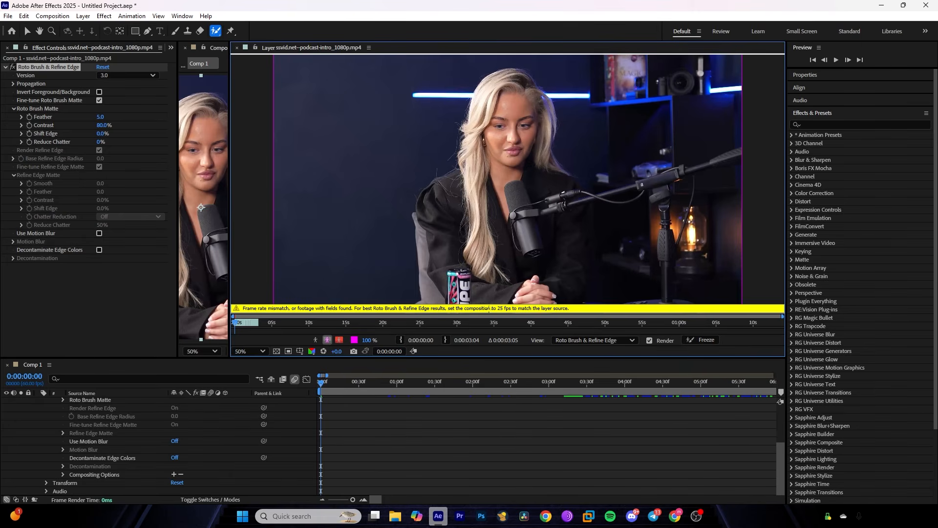
pyautogui.scroll(3, 465, 461)
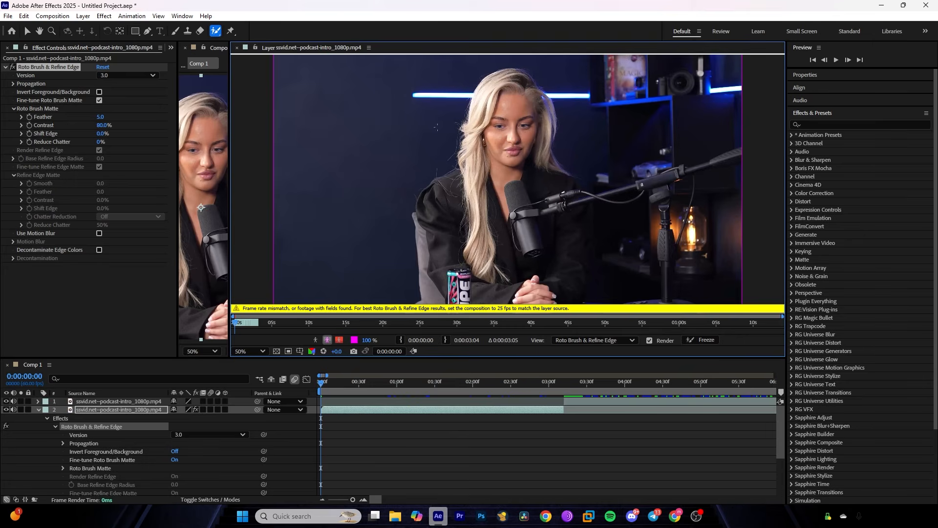
pyautogui.rightClick(309, 53)
pyautogui.click(324, 54)
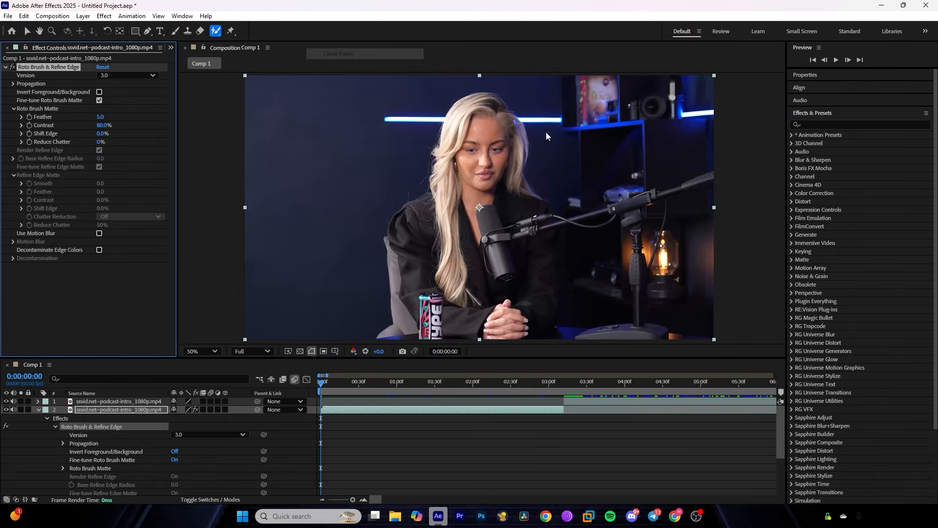
# Step: Set the frame rate of Comp 1 to 25 frames per second in its composition settings
pyautogui.rightClick(236, 48)
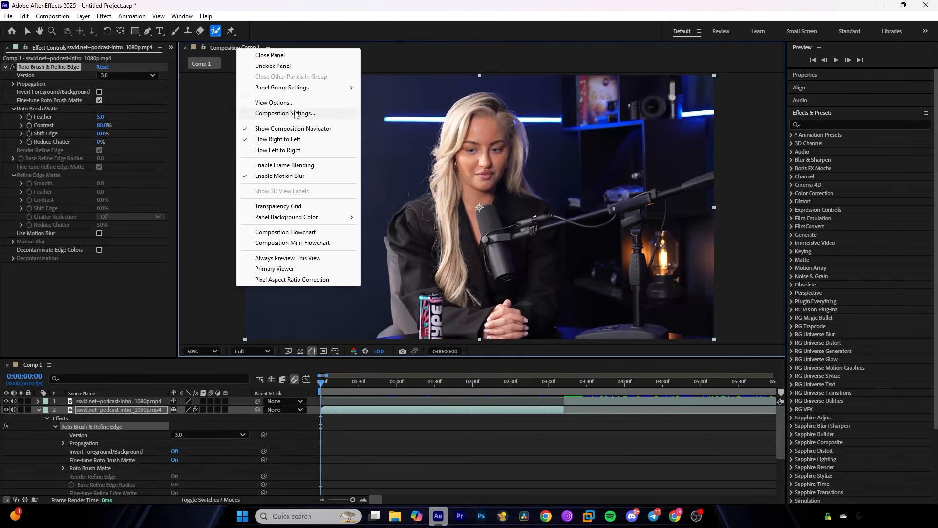
pyautogui.click(297, 113)
pyautogui.click(412, 260)
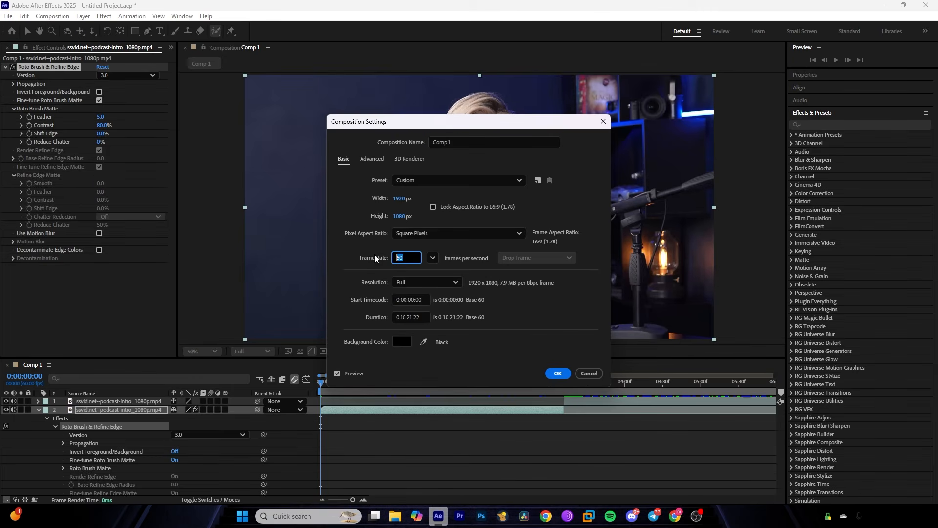
pyautogui.write('25')
pyautogui.click(557, 373)
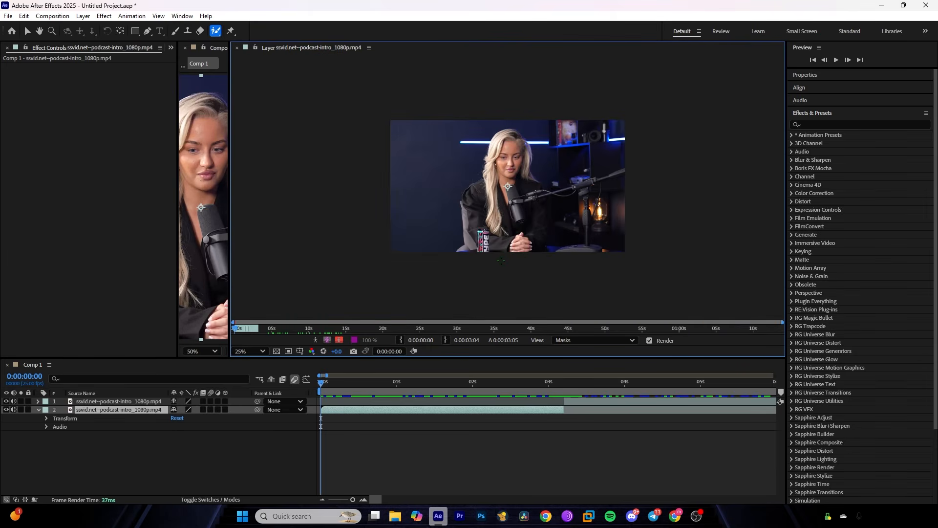
# Step: Paint Roto Brush foreground strokes over the woman's hands, microphone area and both shoulders on the first frame
pyautogui.moveTo(503, 244)
pyautogui.mouseDown()
pyautogui.moveTo(506, 130)
pyautogui.moveTo(540, 254)
pyautogui.mouseUp()
pyautogui.scroll(2, 504, 104)
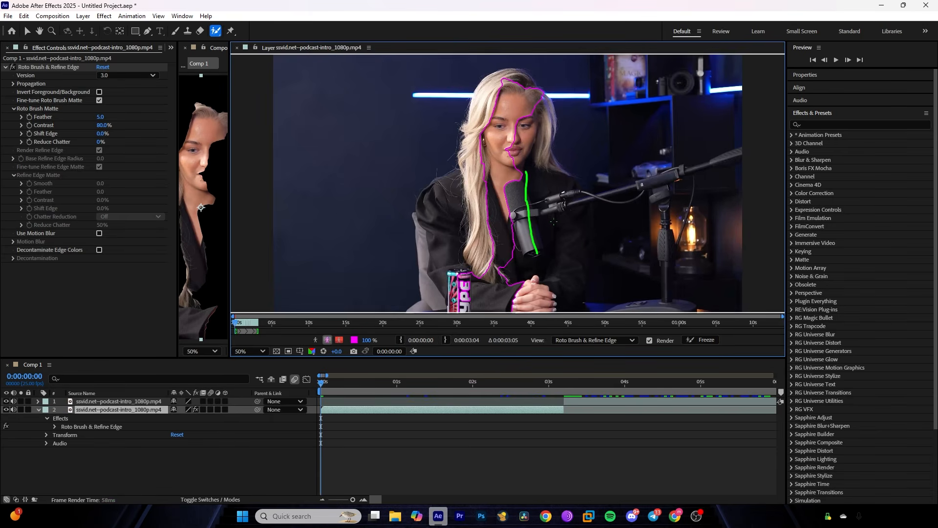
pyautogui.moveTo(569, 202); pyautogui.dragTo(575, 249)
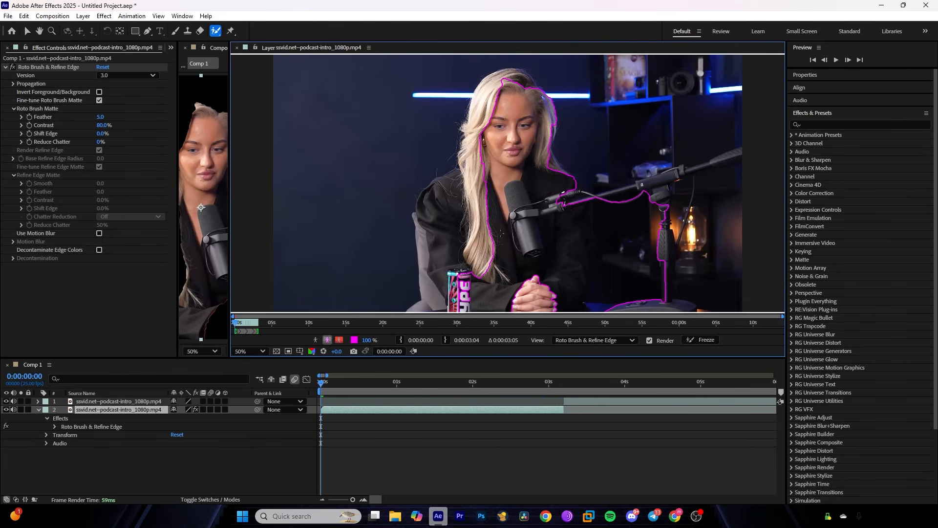
pyautogui.moveTo(443, 189); pyautogui.dragTo(437, 233)
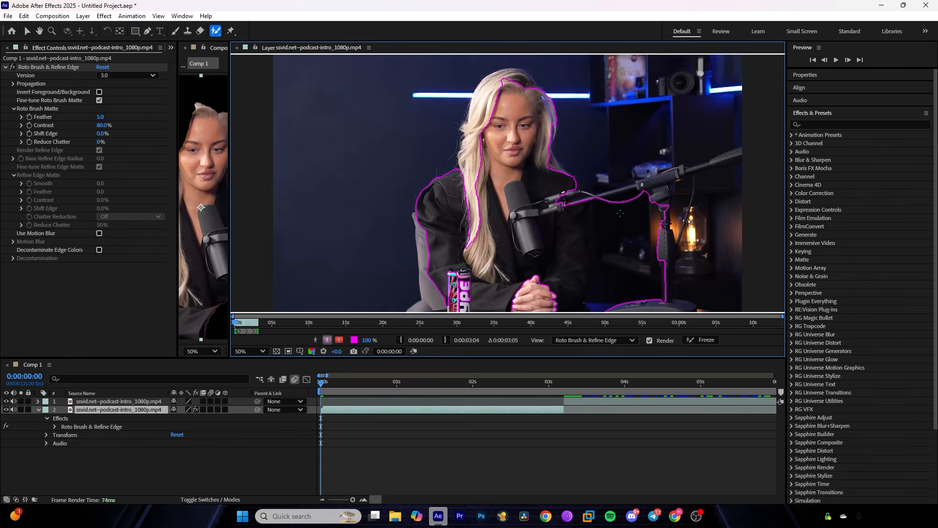
# Step: Subtract the microphone stand and background beside her arm from the Roto Brush selection, and refine the shoulder edge near the mic arm
pyautogui.moveTo(614, 187); pyautogui.dragTo(619, 320)
pyautogui.moveTo(582, 211); pyautogui.dragTo(570, 288)
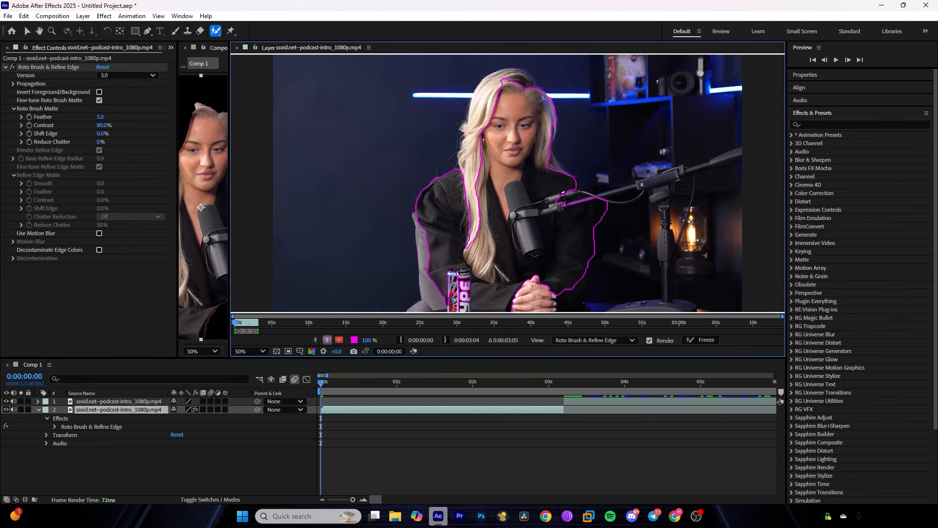
pyautogui.moveTo(601, 189)
pyautogui.mouseDown()
pyautogui.moveTo(606, 225)
pyautogui.moveTo(585, 200)
pyautogui.mouseUp()
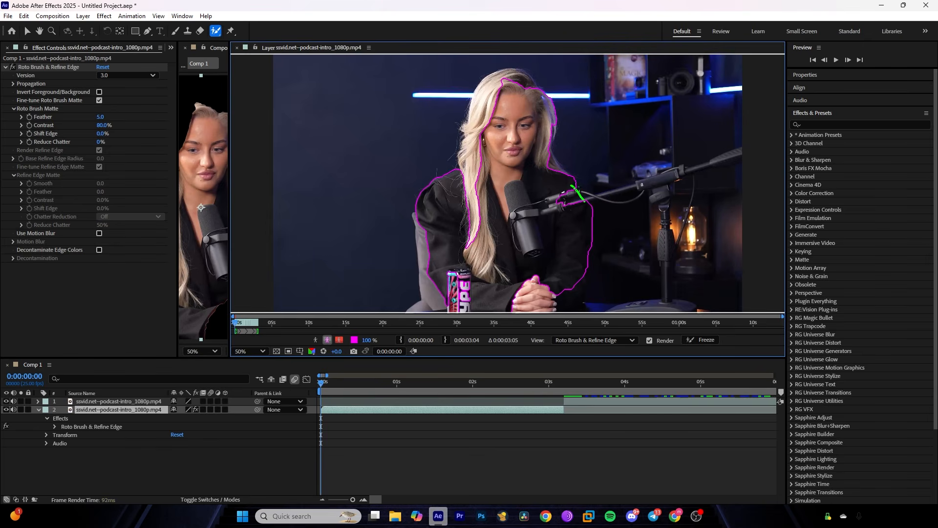
pyautogui.press('.')
pyautogui.moveTo(644, 183)
pyautogui.mouseDown()
pyautogui.moveTo(663, 196)
pyautogui.moveTo(671, 187)
pyautogui.moveTo(646, 174)
pyautogui.mouseUp()
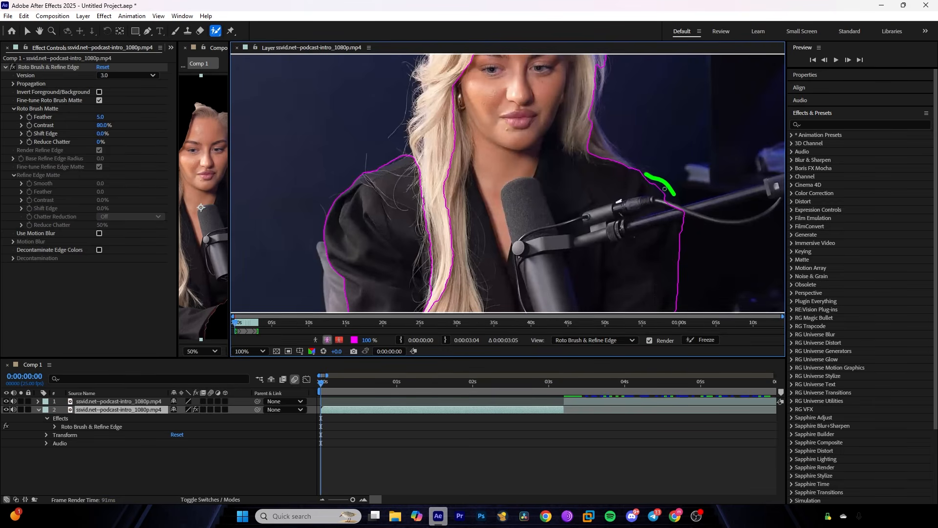
pyautogui.press(',')
pyautogui.press(',')
pyautogui.press(',')
pyautogui.press(',')
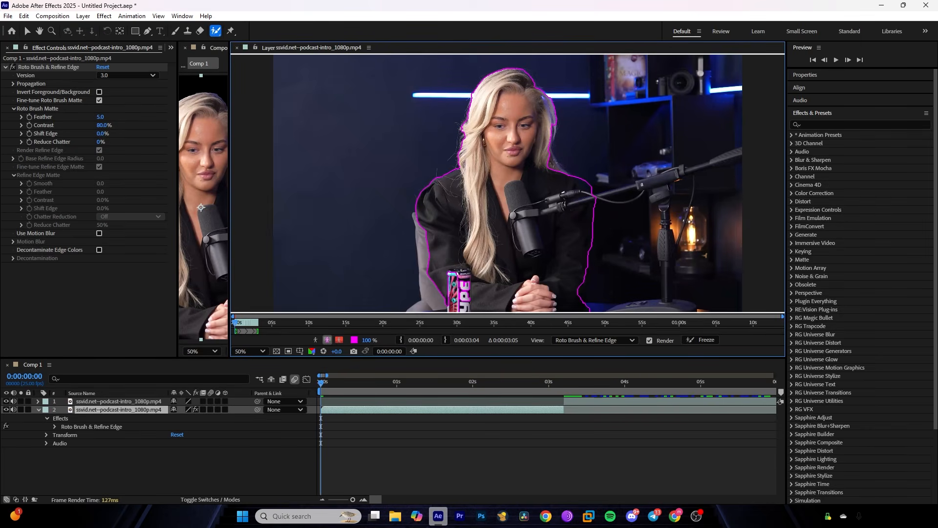
# Step: Touch up the Roto Brush selection at the hair beside her shoulder and on the drink can, and close the Layer panel
pyautogui.moveTo(552, 155); pyautogui.dragTo(560, 170)
pyautogui.moveTo(453, 276); pyautogui.dragTo(457, 303)
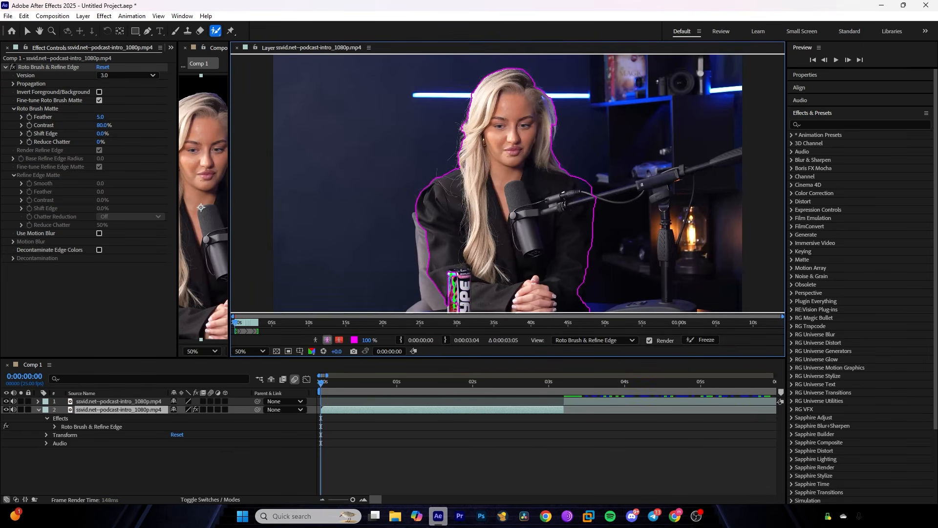
pyautogui.press(',')
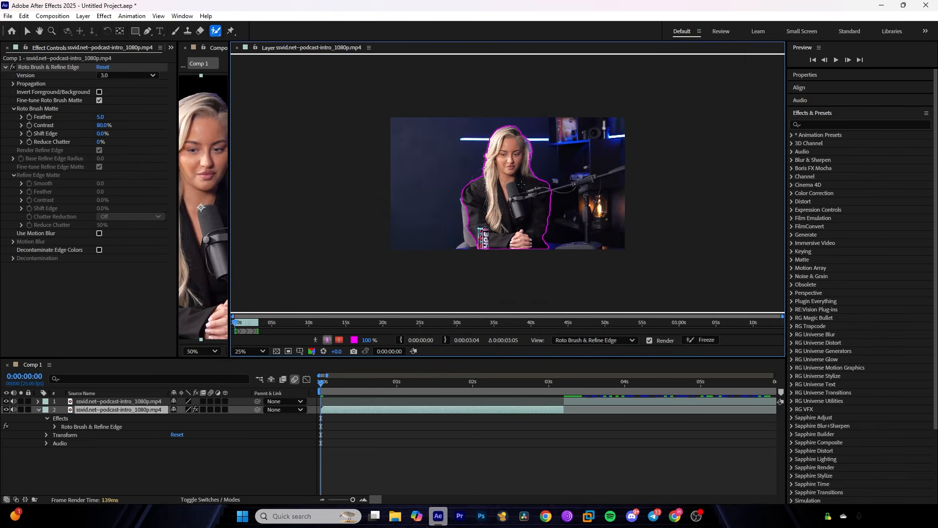
pyautogui.rightClick(291, 53)
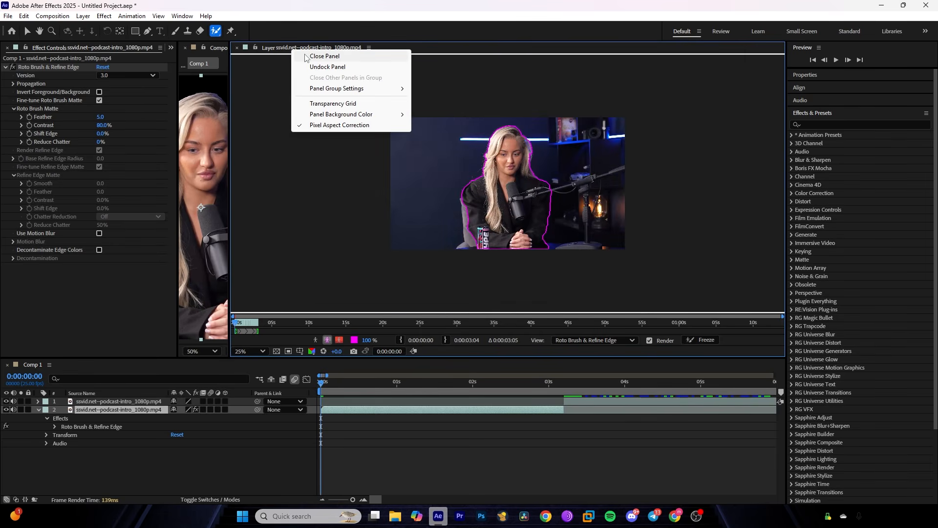
pyautogui.click(312, 57)
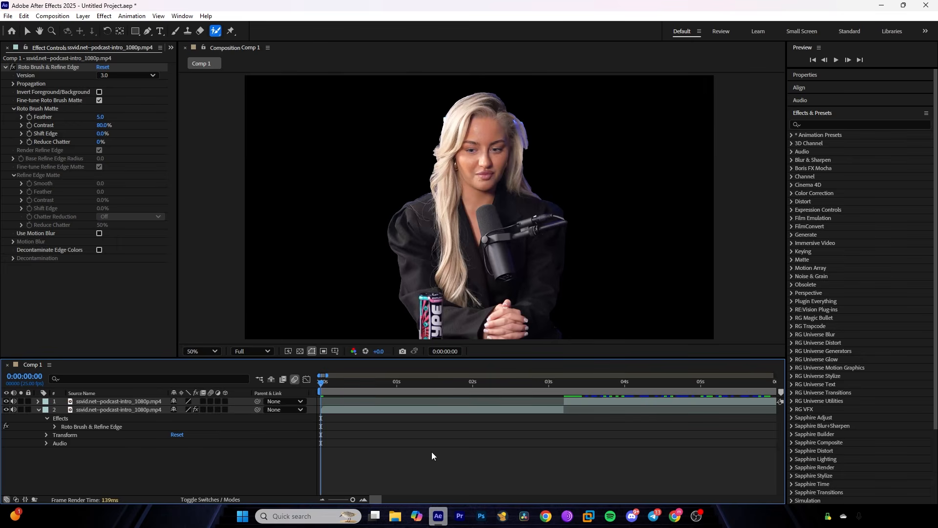
# Step: Set the Roto Brush Matte Feather to 13.4 and inspect the cut-out's edges in the composition
pyautogui.scroll(1, 481, 176)
pyautogui.scroll(-1, 561, 107)
pyautogui.moveTo(104, 118)
pyautogui.mouseDown()
pyautogui.moveTo(147, 123)
pyautogui.moveTo(134, 126)
pyautogui.mouseUp()
pyautogui.click(368, 440)
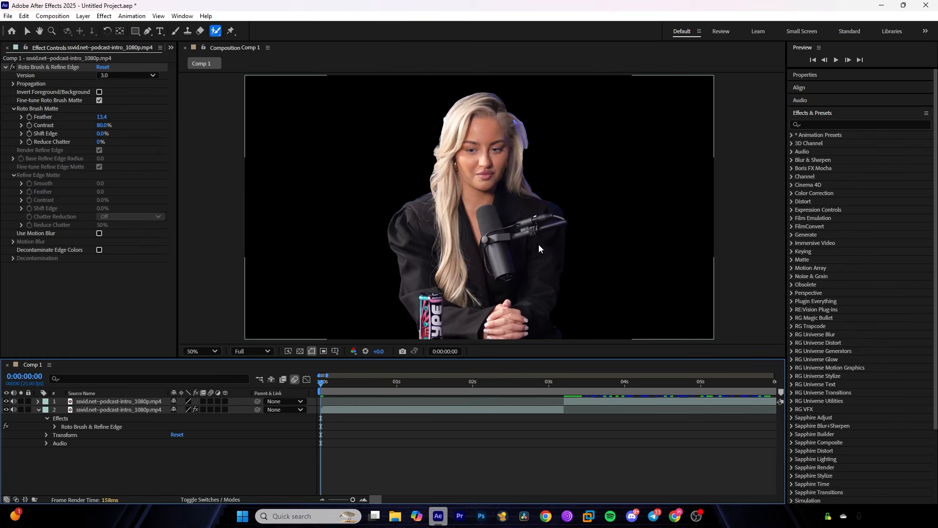
pyautogui.scroll(2, 561, 234)
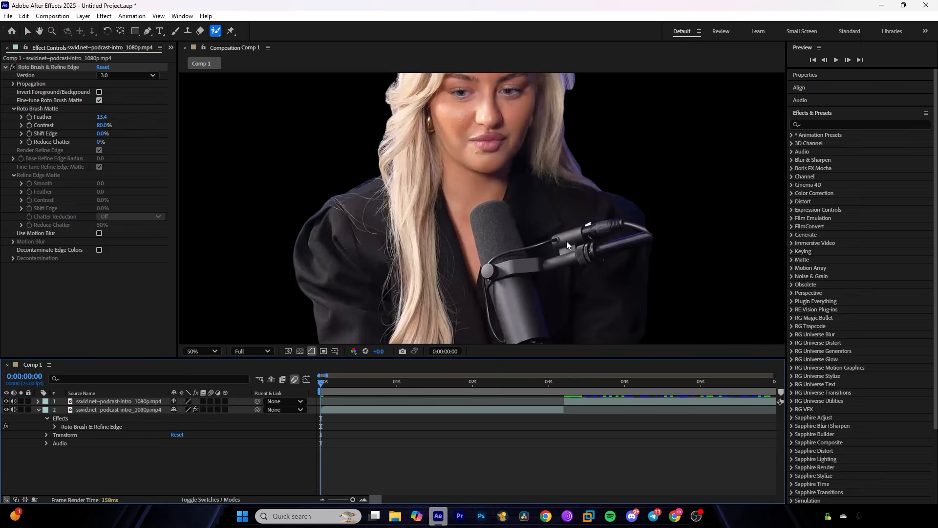
pyautogui.scroll(-2, 567, 241)
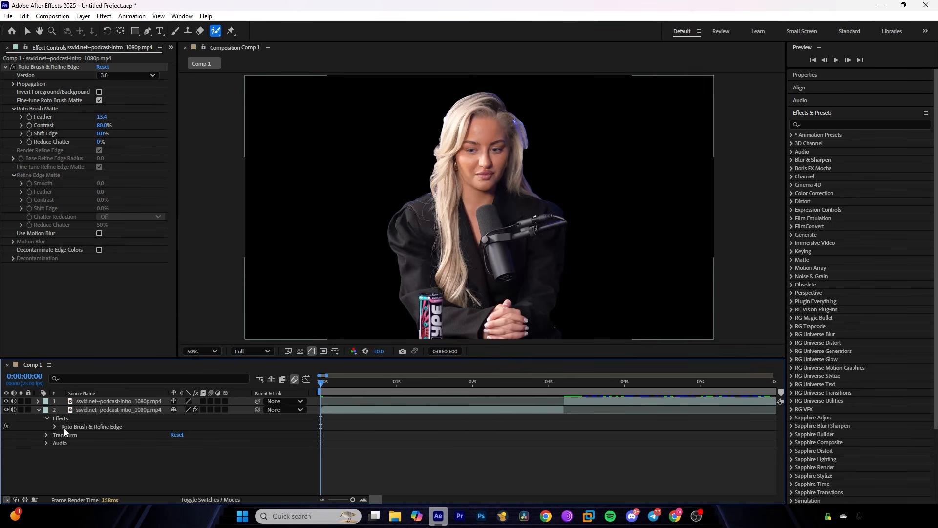
# Step: Mute the audio of both podcast layers and preview the Roto Brush cut-out
pyautogui.moveTo(14, 413); pyautogui.dragTo(13, 401)
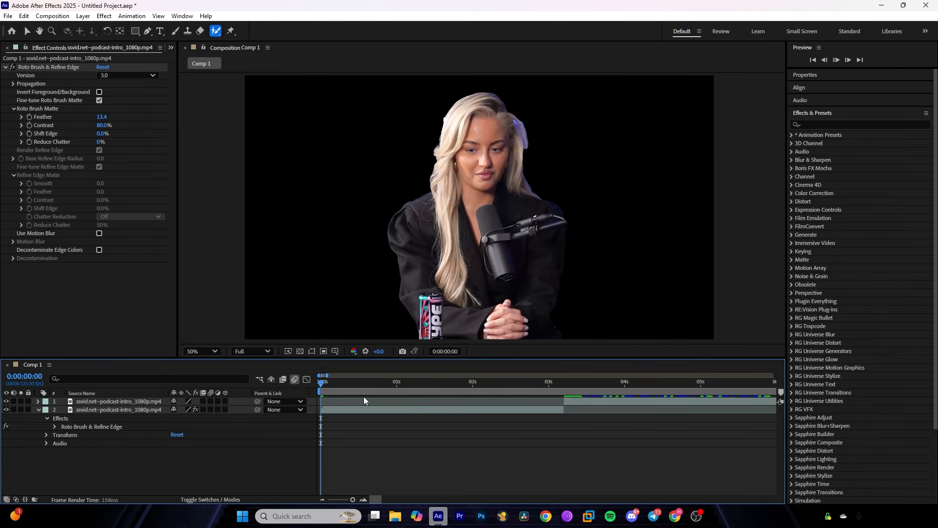
pyautogui.press('space')
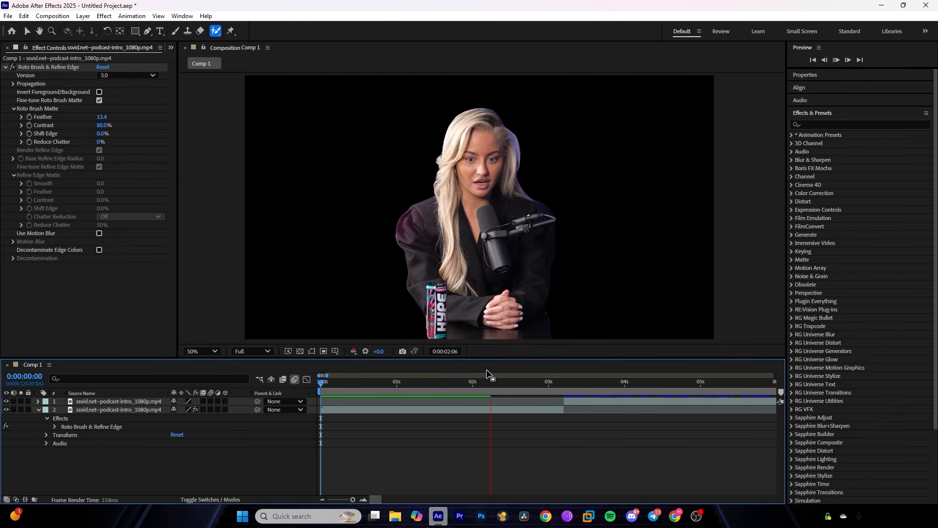
pyautogui.press('space')
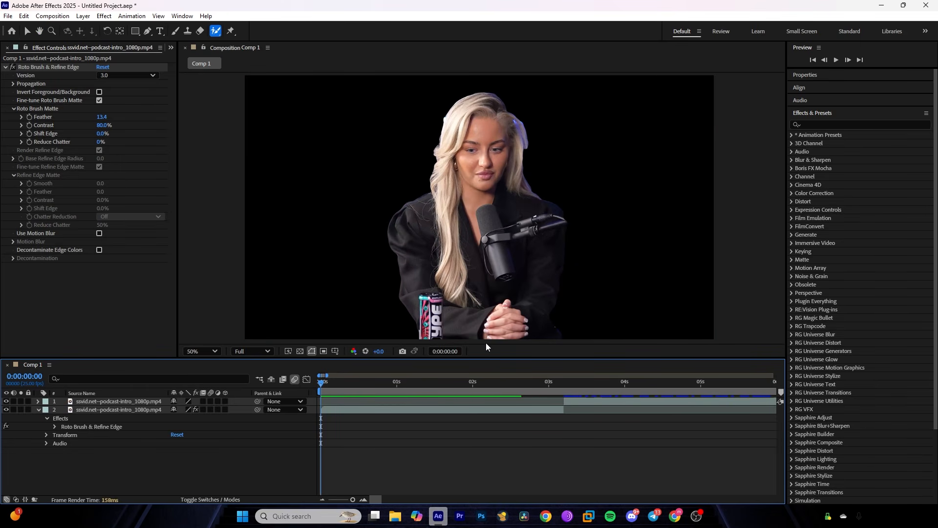
# Step: Delete both podcast segments from Comp 1
pyautogui.click(513, 410)
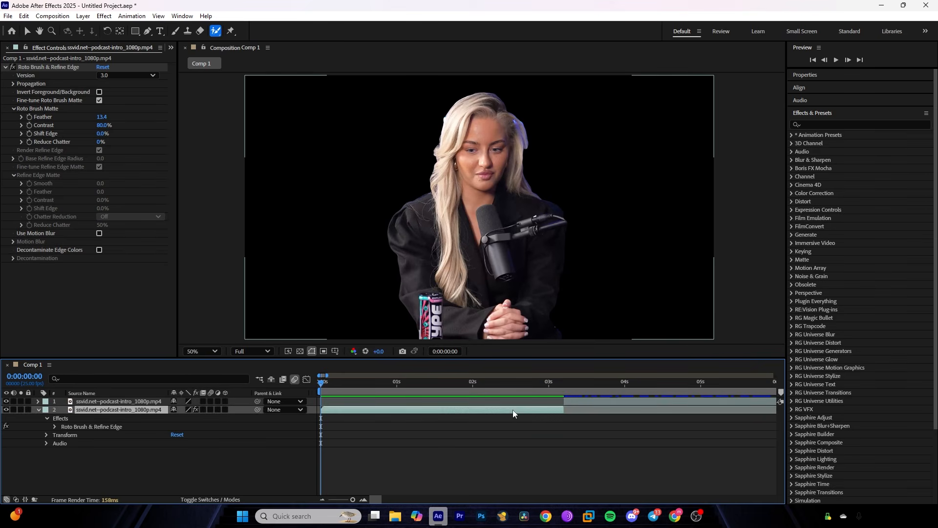
pyautogui.press('Delete')
pyautogui.click(579, 402)
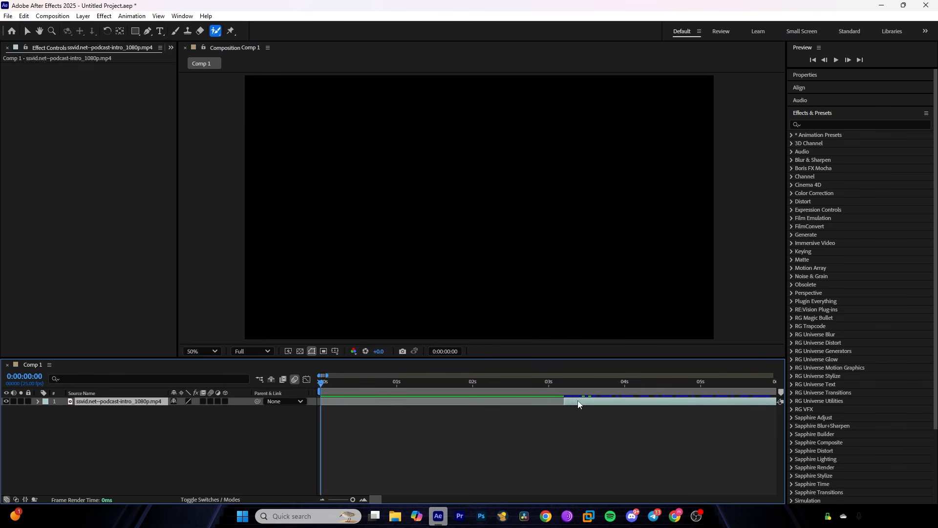
pyautogui.press('Delete')
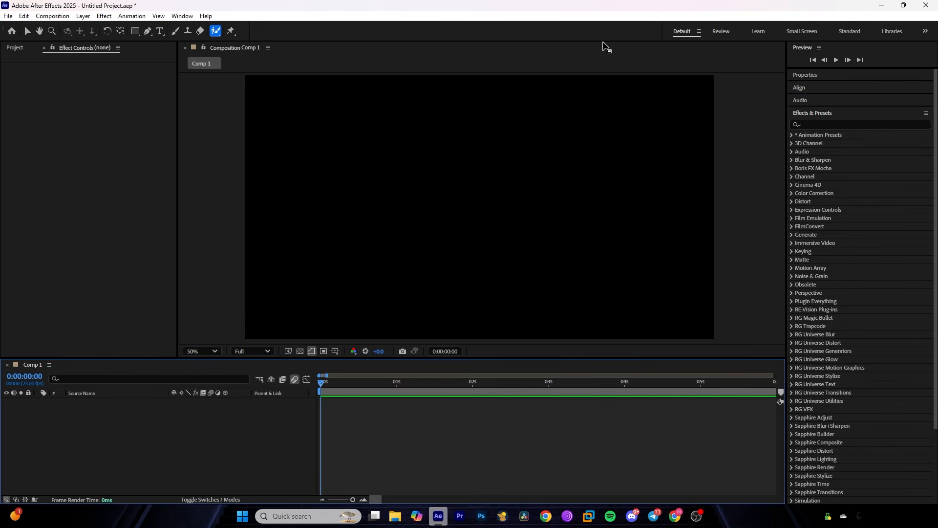
# Step: Purge All Cache and confirm deleting all files from the disk cache for all versions
pyautogui.click(24, 15)
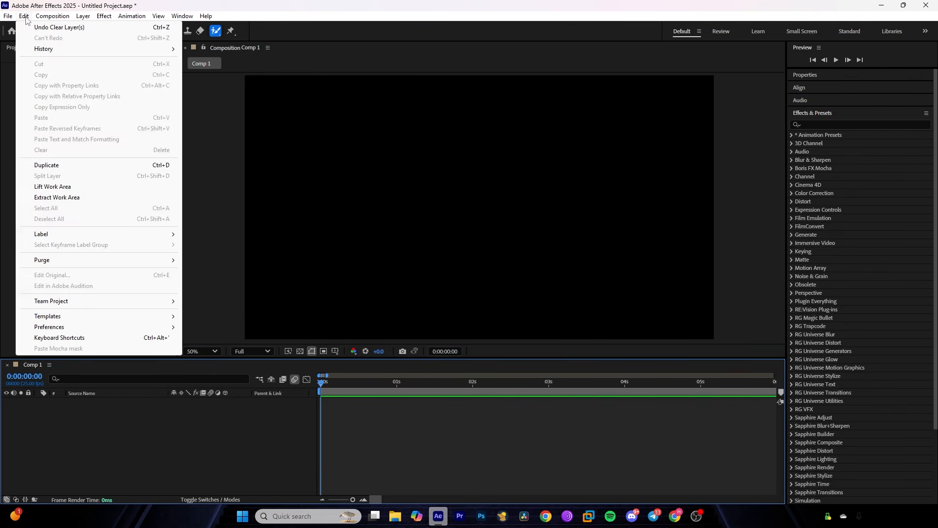
pyautogui.moveTo(73, 260)
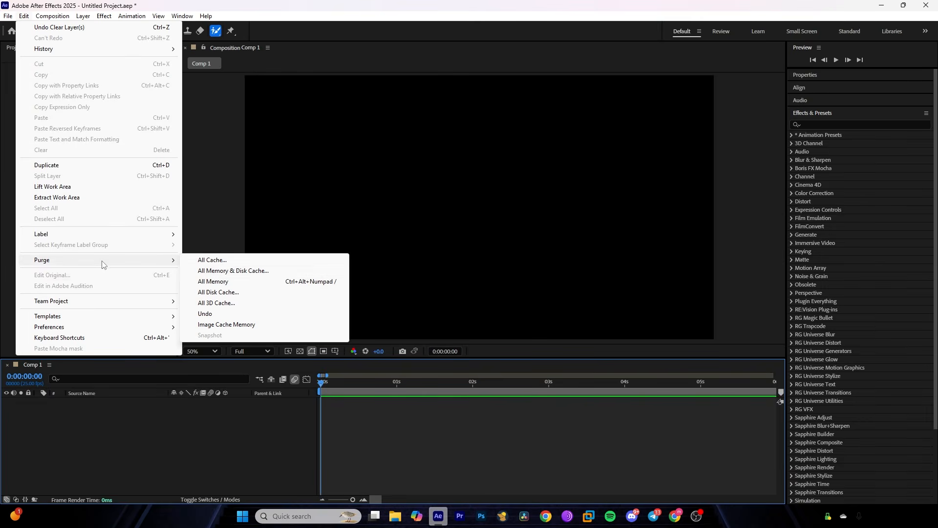
pyautogui.click(201, 262)
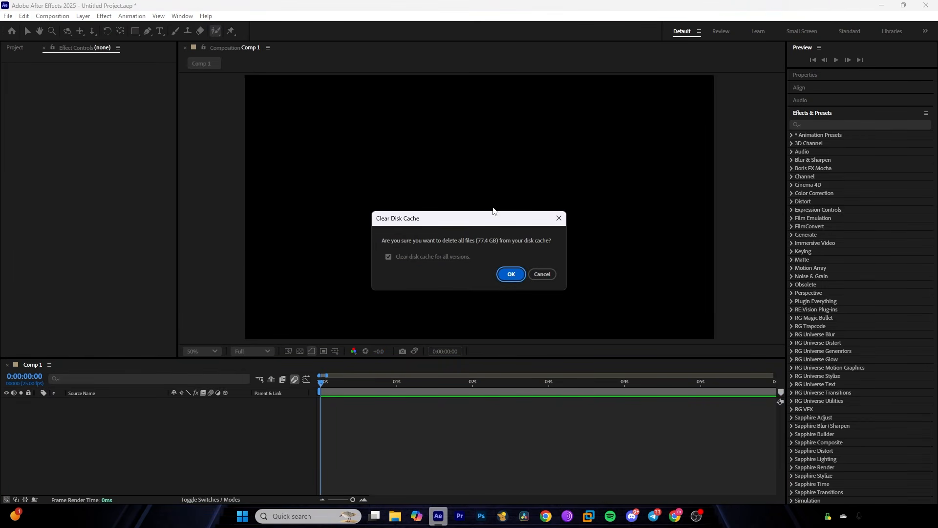
pyautogui.moveTo(486, 221); pyautogui.dragTo(499, 165)
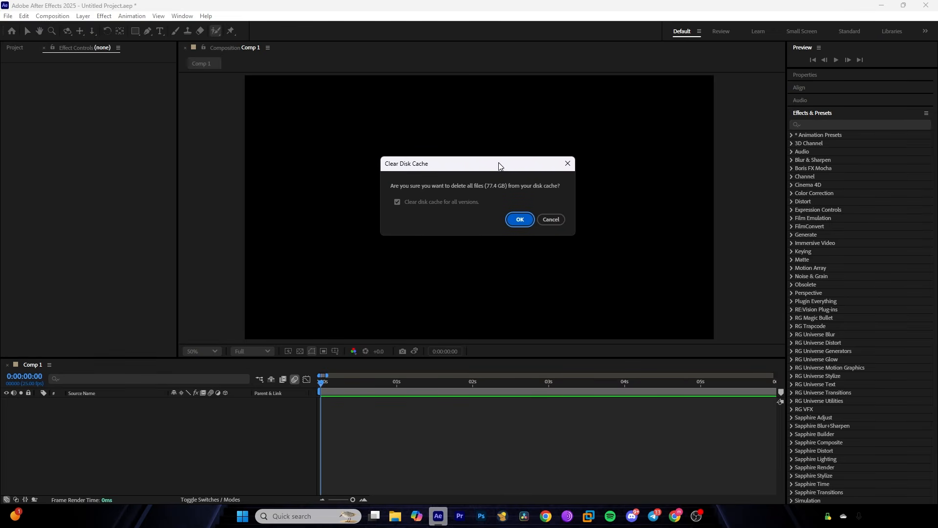
pyautogui.click(520, 220)
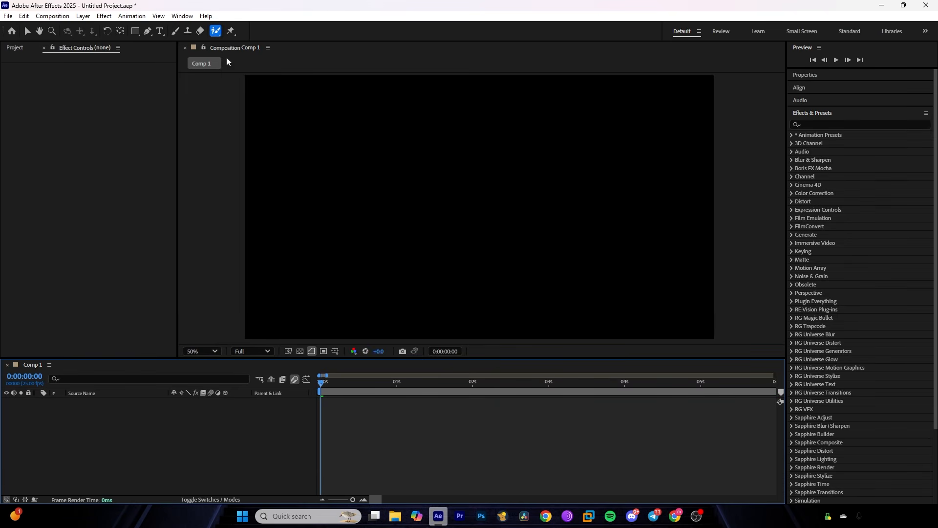
# Step: Look through the Preferences categories, including Startup & Repair, Previews, Display, Import, Output and Media & Disk Cache
pyautogui.click(24, 16)
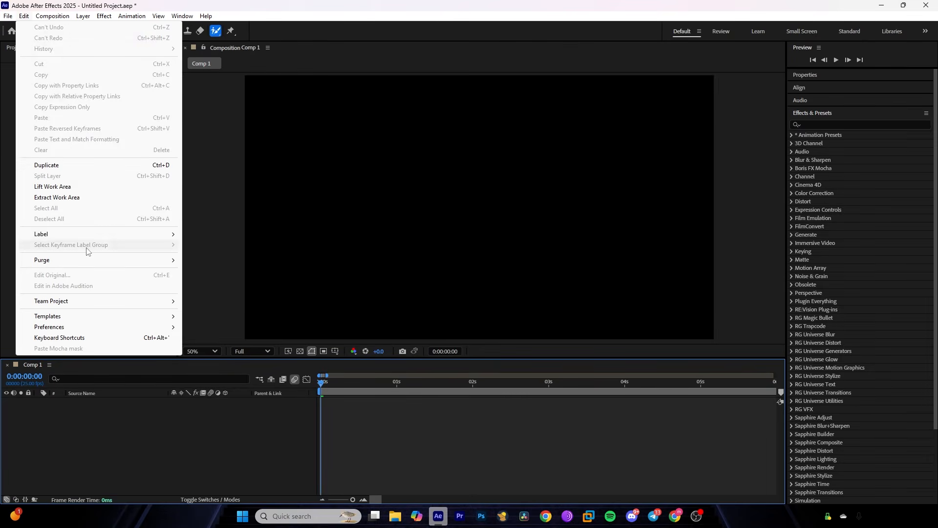
pyautogui.moveTo(64, 327)
pyautogui.click(239, 123)
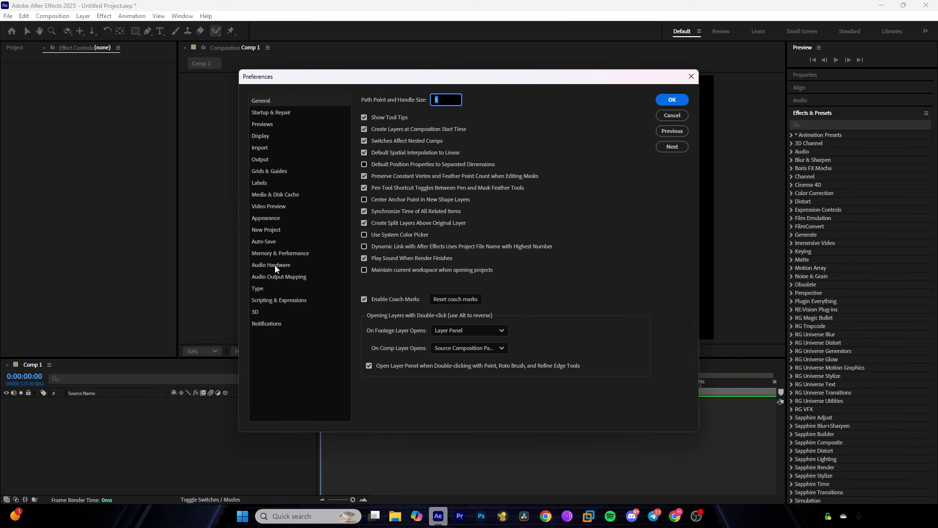
pyautogui.click(275, 115)
pyautogui.click(271, 125)
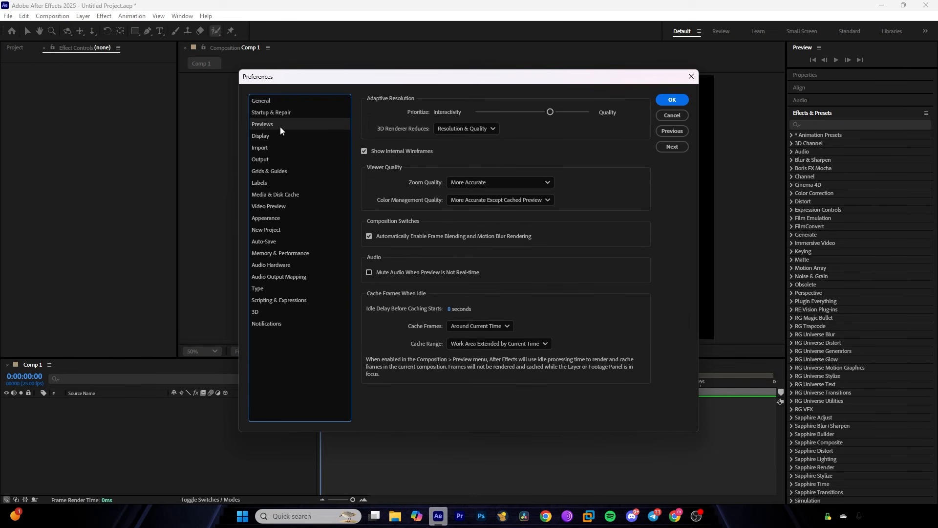
pyautogui.click(277, 135)
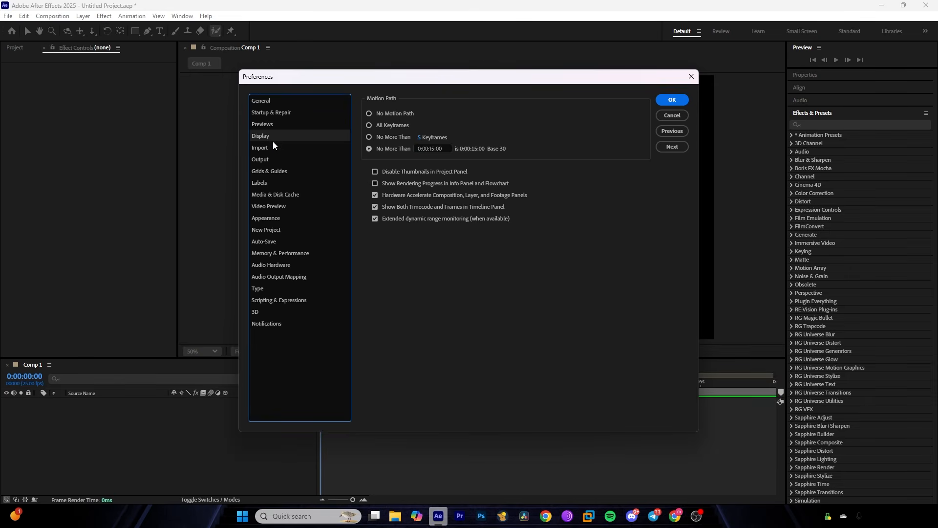
pyautogui.click(272, 147)
pyautogui.click(268, 159)
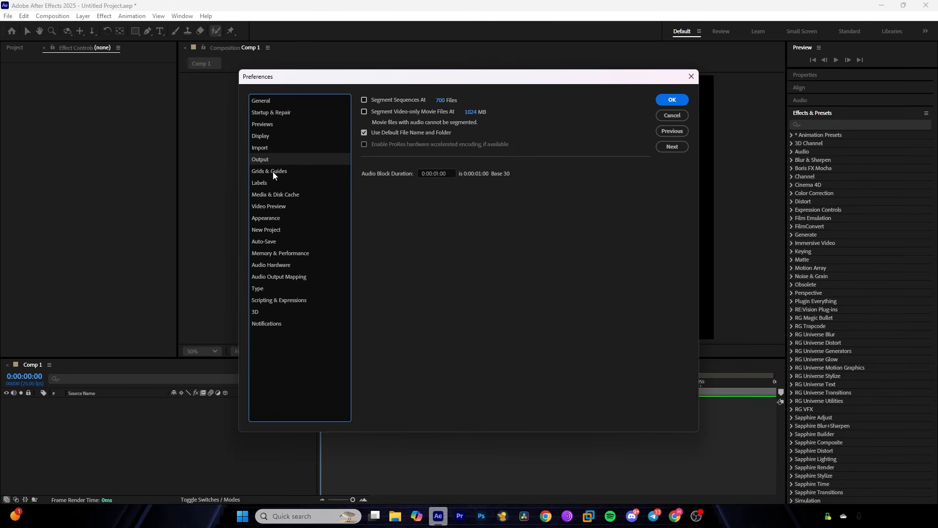
pyautogui.click(282, 195)
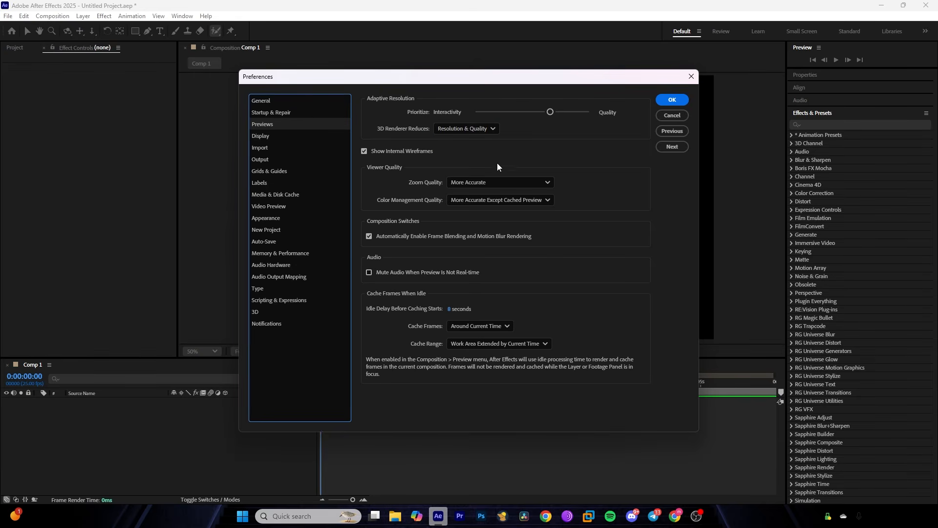
# Step: Examine the Zoom Quality and 3D Renderer Reduces choices in the Previews preferences, and close the Preferences dialog
pyautogui.click(491, 182)
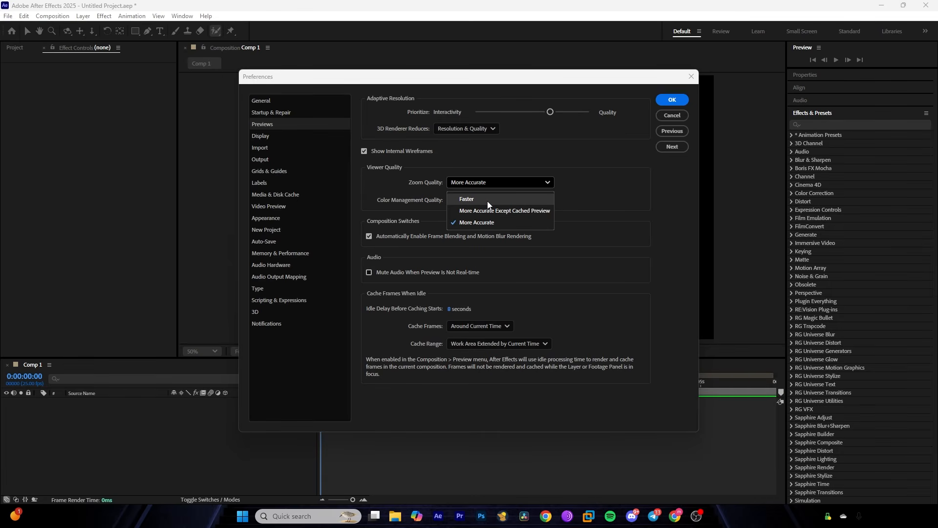
pyautogui.click(544, 149)
pyautogui.click(486, 129)
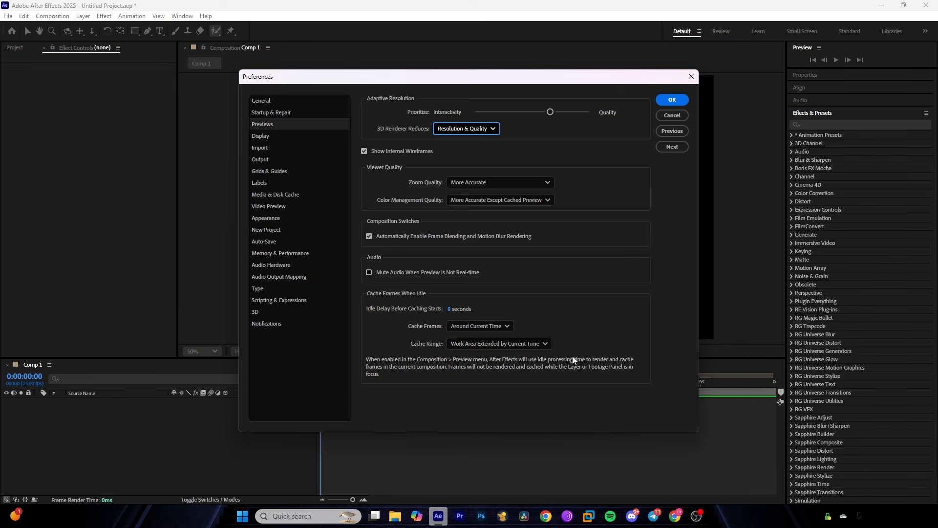
pyautogui.click(690, 76)
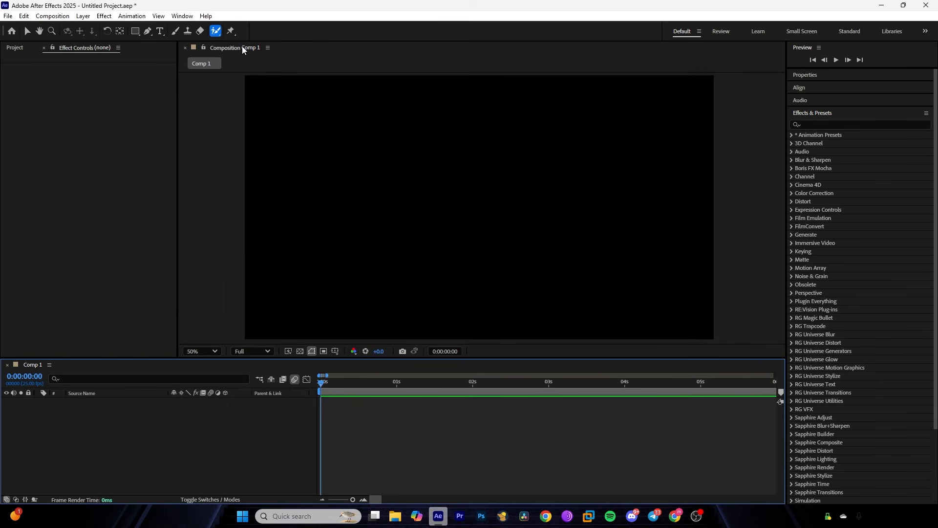
# Step: Examine the available Video Rendering and Effects renderers in the Project Settings, and cancel the dialog
pyautogui.click(241, 46)
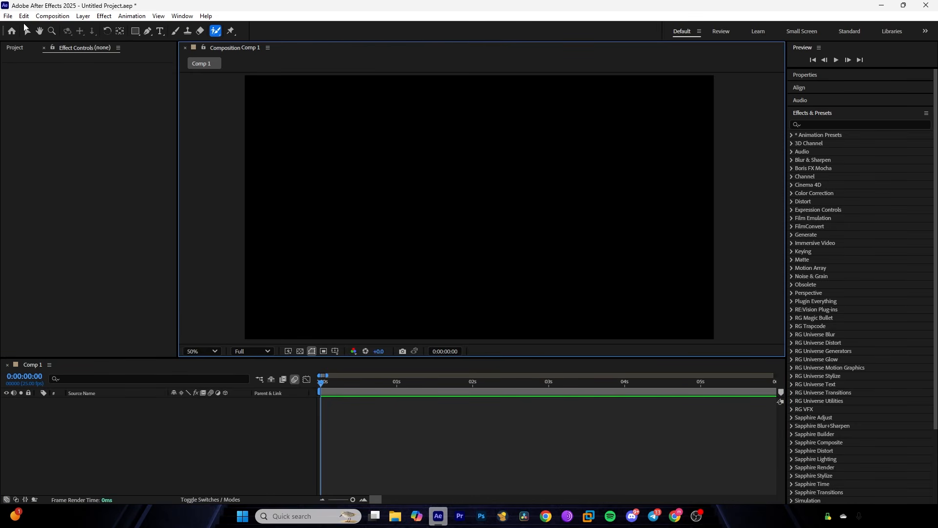
pyautogui.click(8, 20)
pyautogui.click(40, 393)
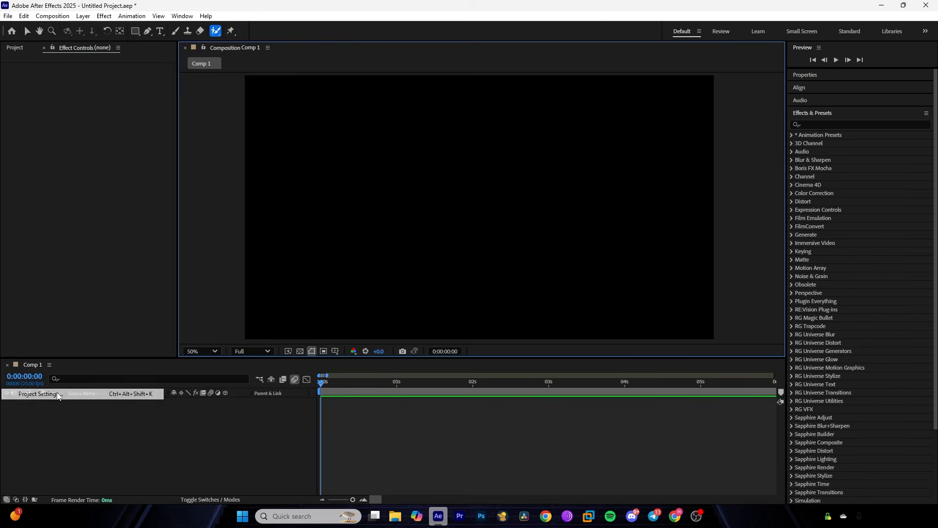
pyautogui.moveTo(463, 78); pyautogui.dragTo(531, 85)
pyautogui.click(493, 118)
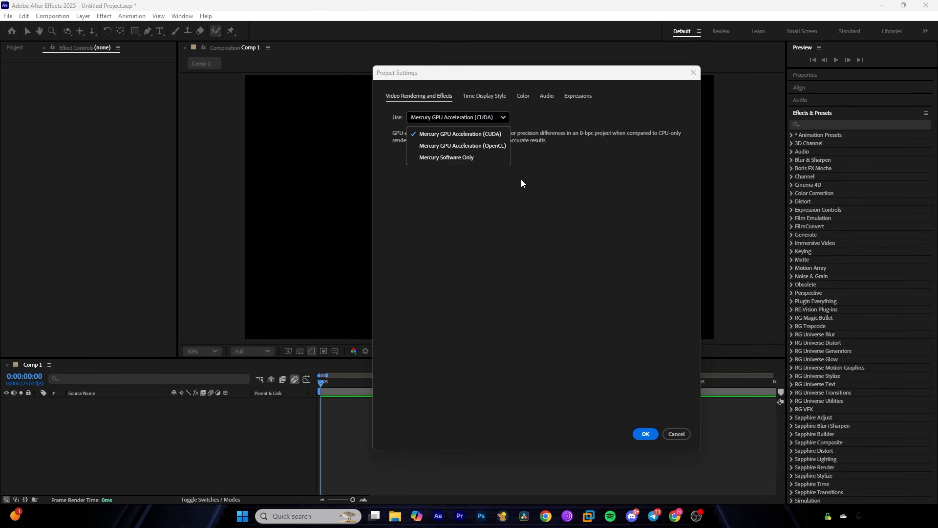
pyautogui.click(652, 299)
pyautogui.click(683, 434)
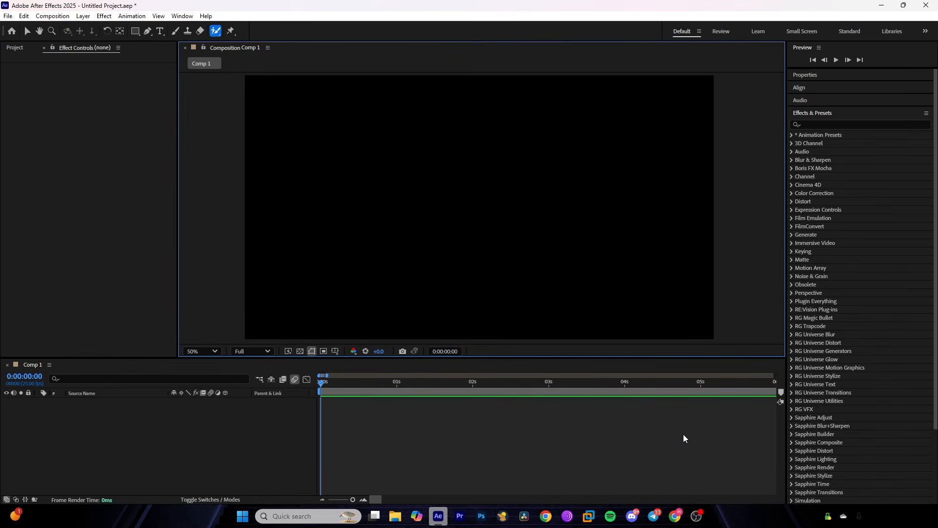